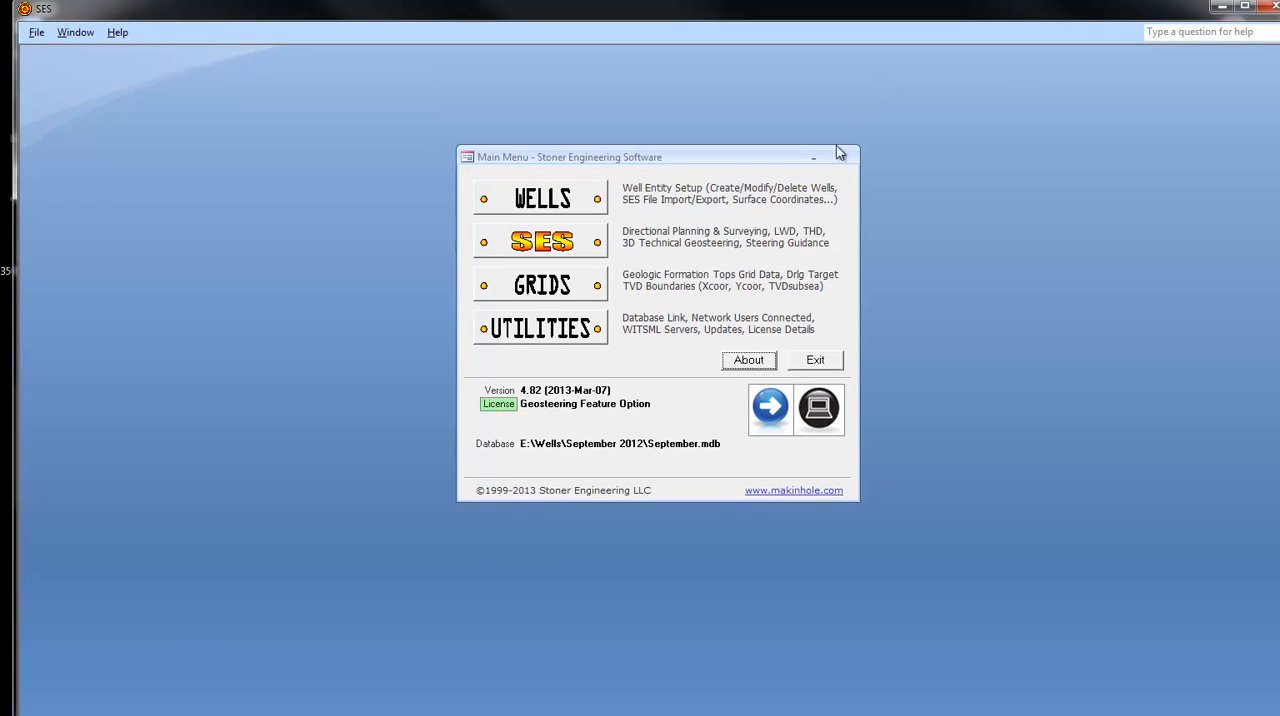
- Open the well setup and add a new well, entering its well name ending in "#2 IH"
click(525, 199)
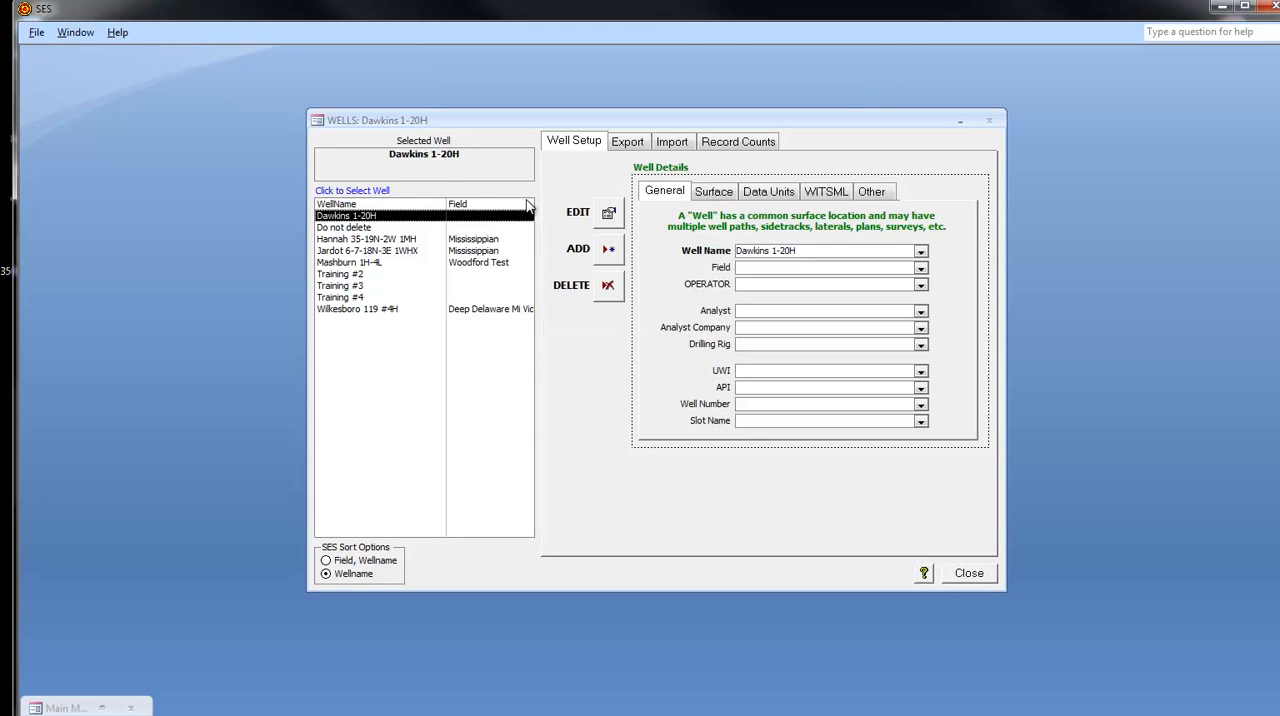
click(352, 229)
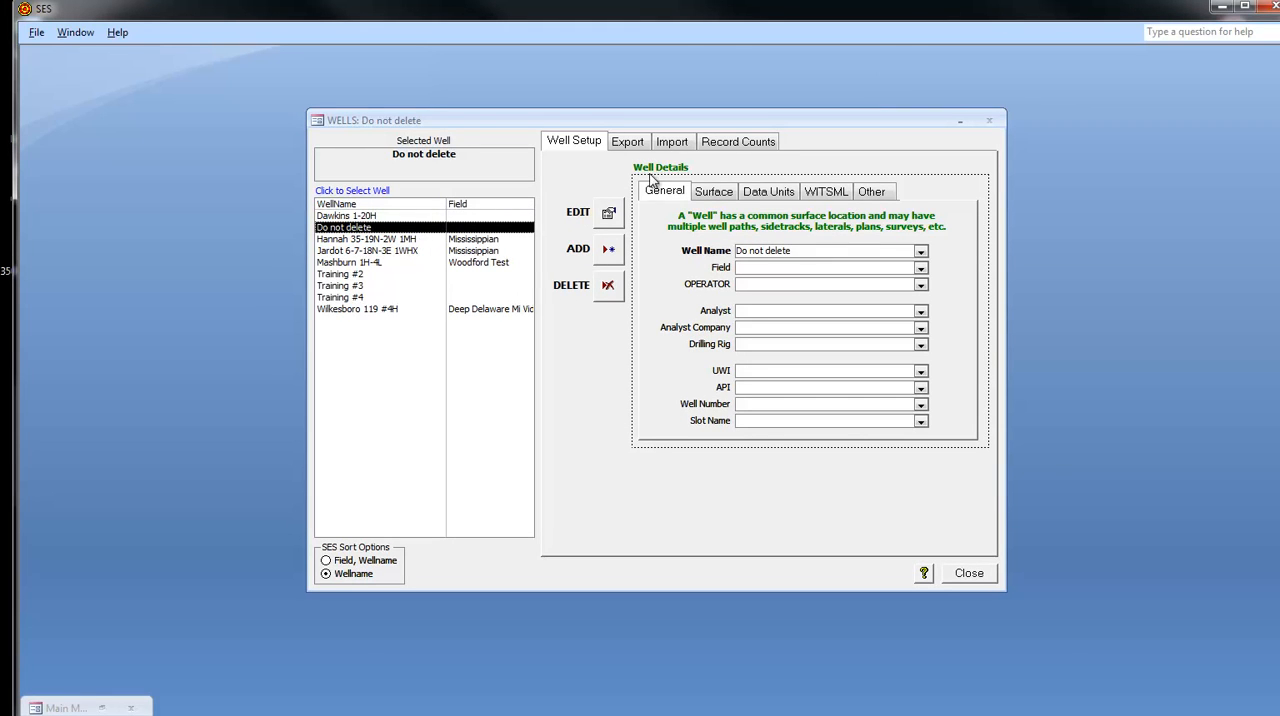
click(606, 252)
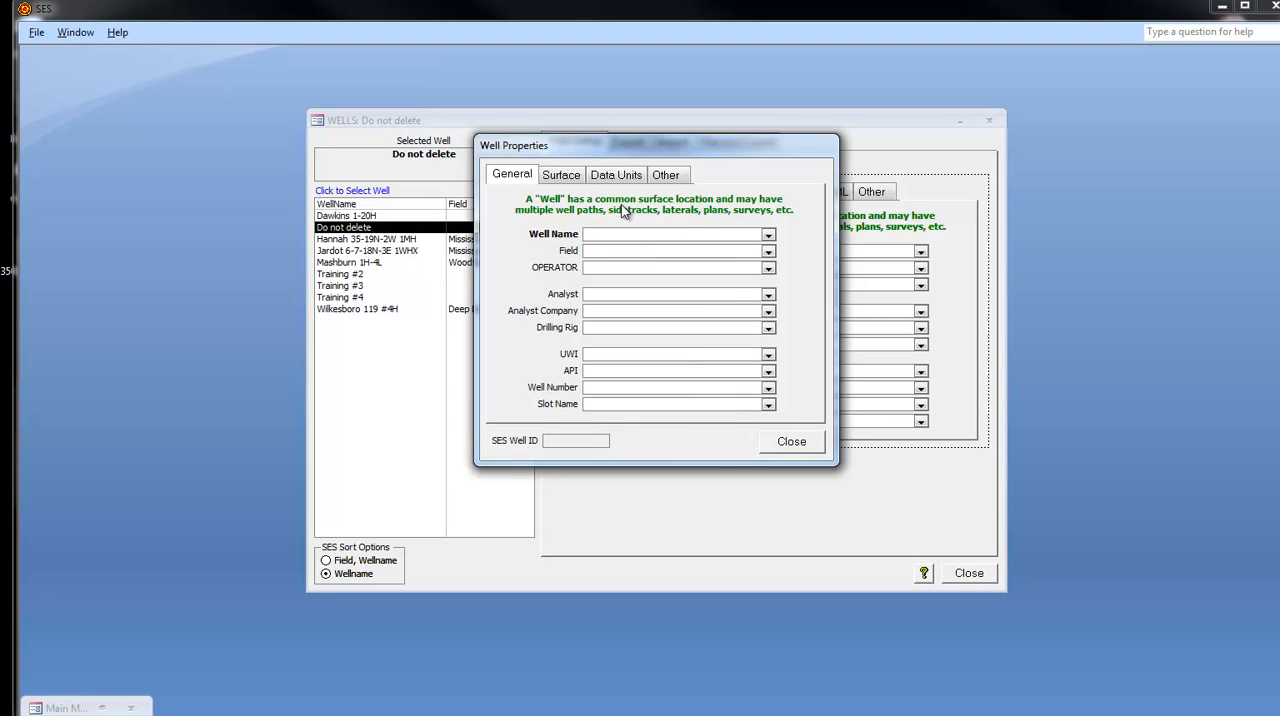
text(JOP)
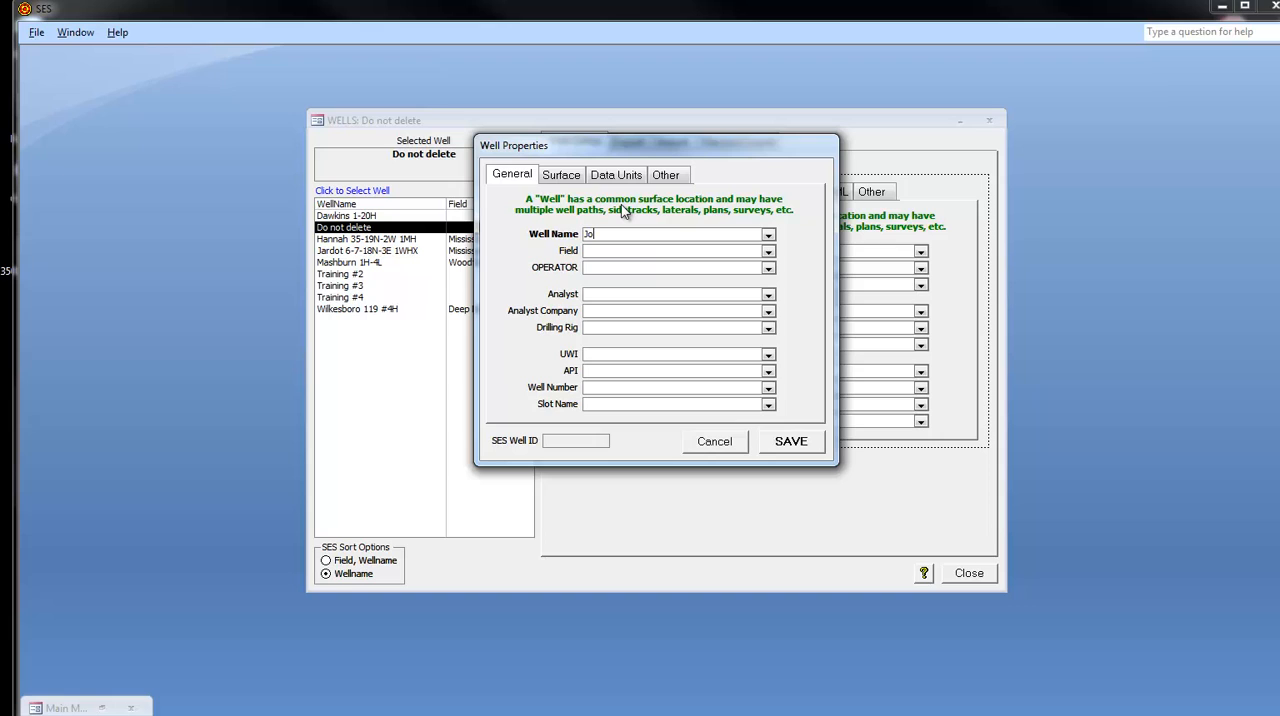
text(hn Brown #2 1H)
- Review the new well's surface, data unit and other properties, save the well with feet, deg/100 ft units, and close the well setup
click(565, 178)
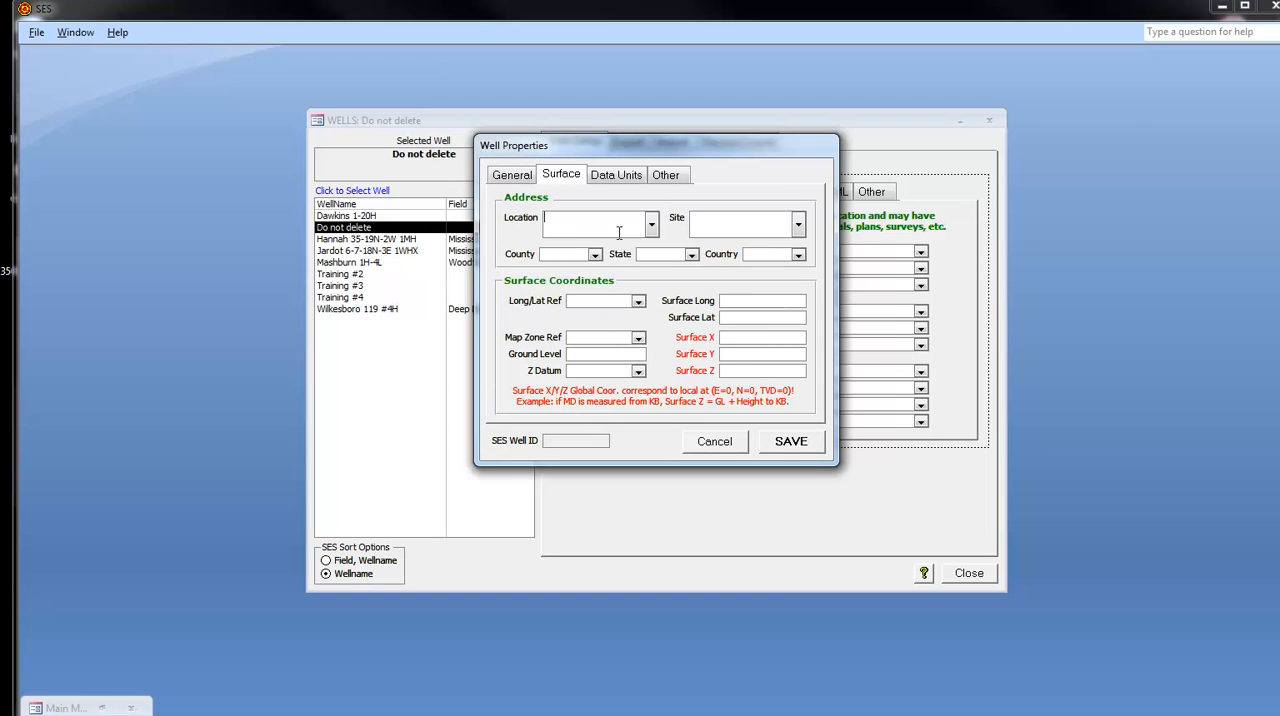
click(624, 176)
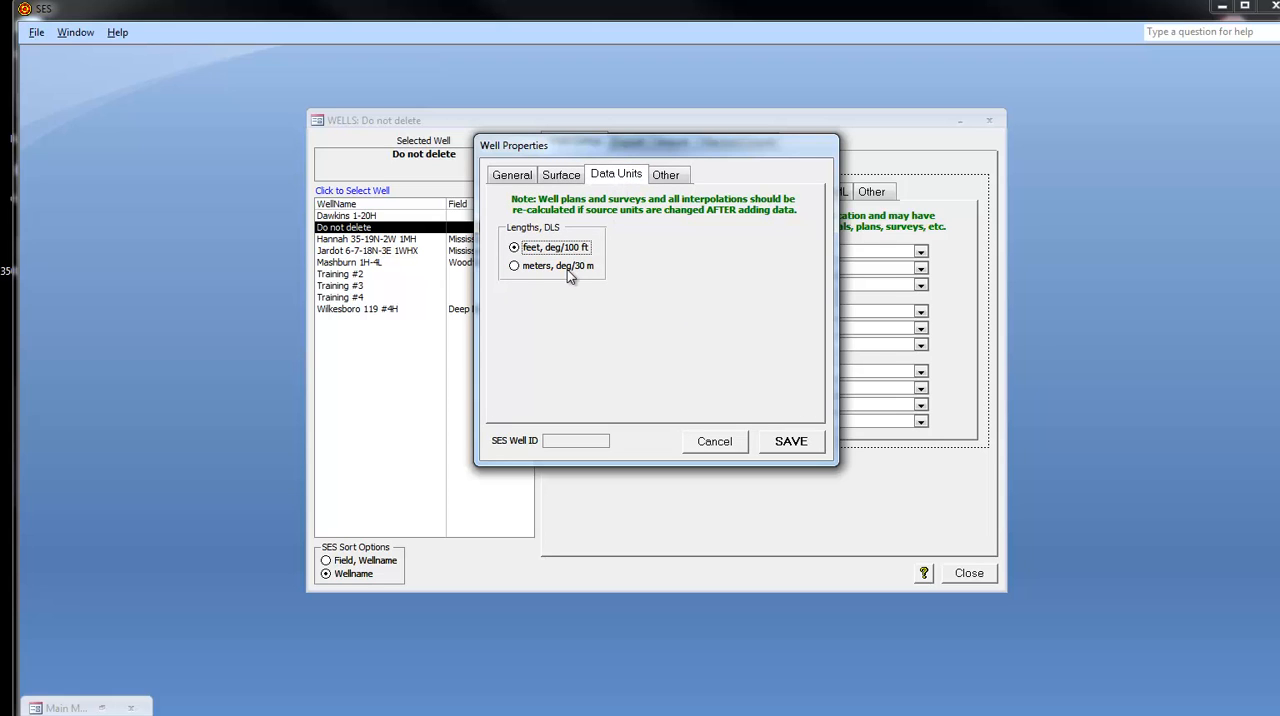
click(677, 176)
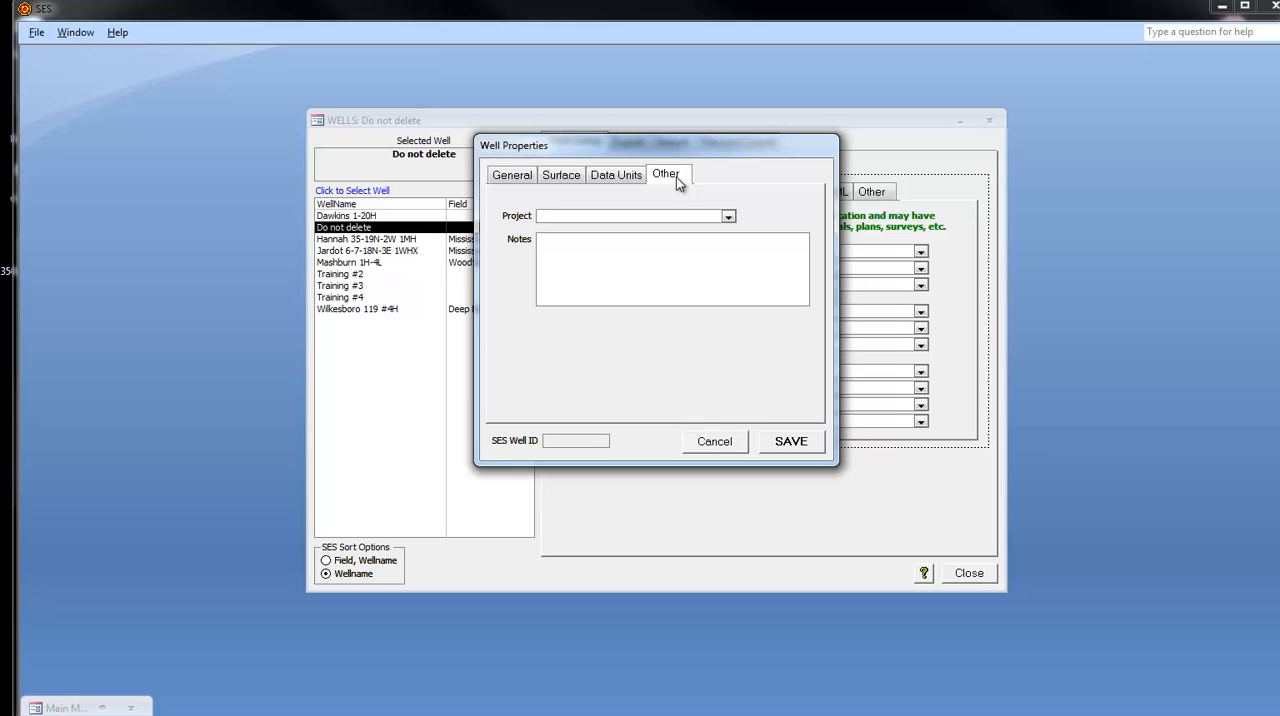
click(617, 176)
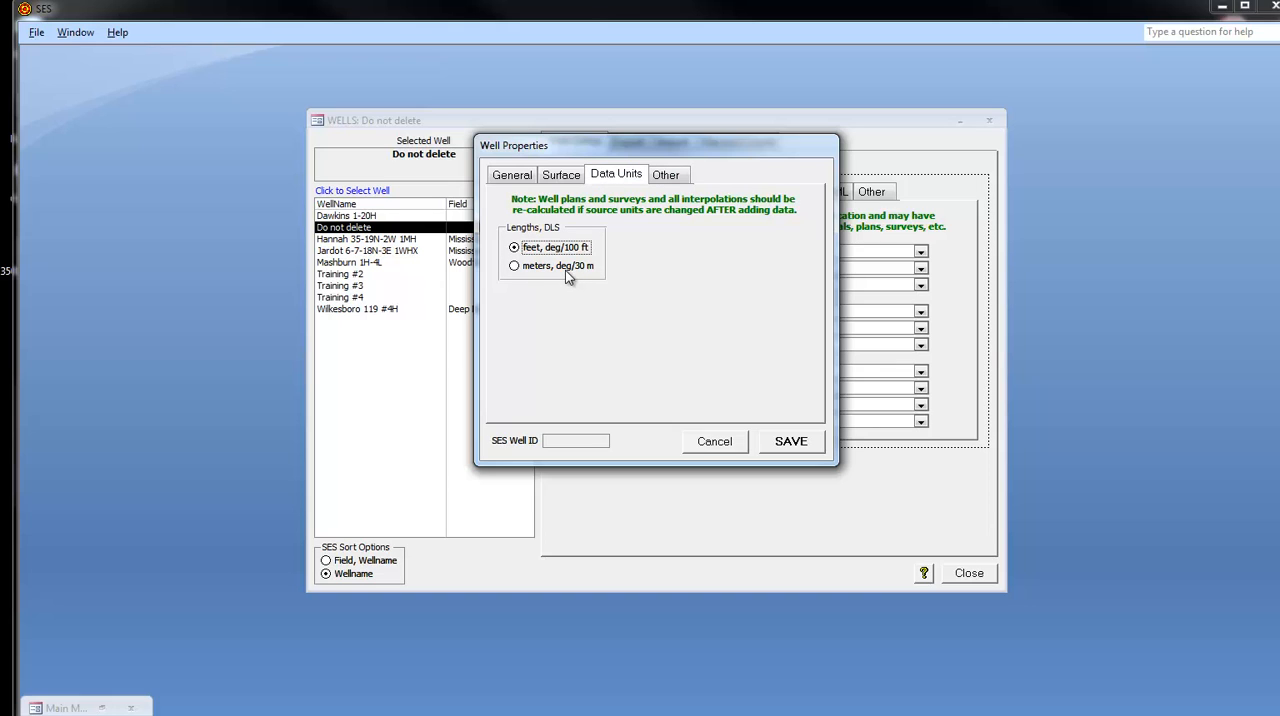
click(785, 444)
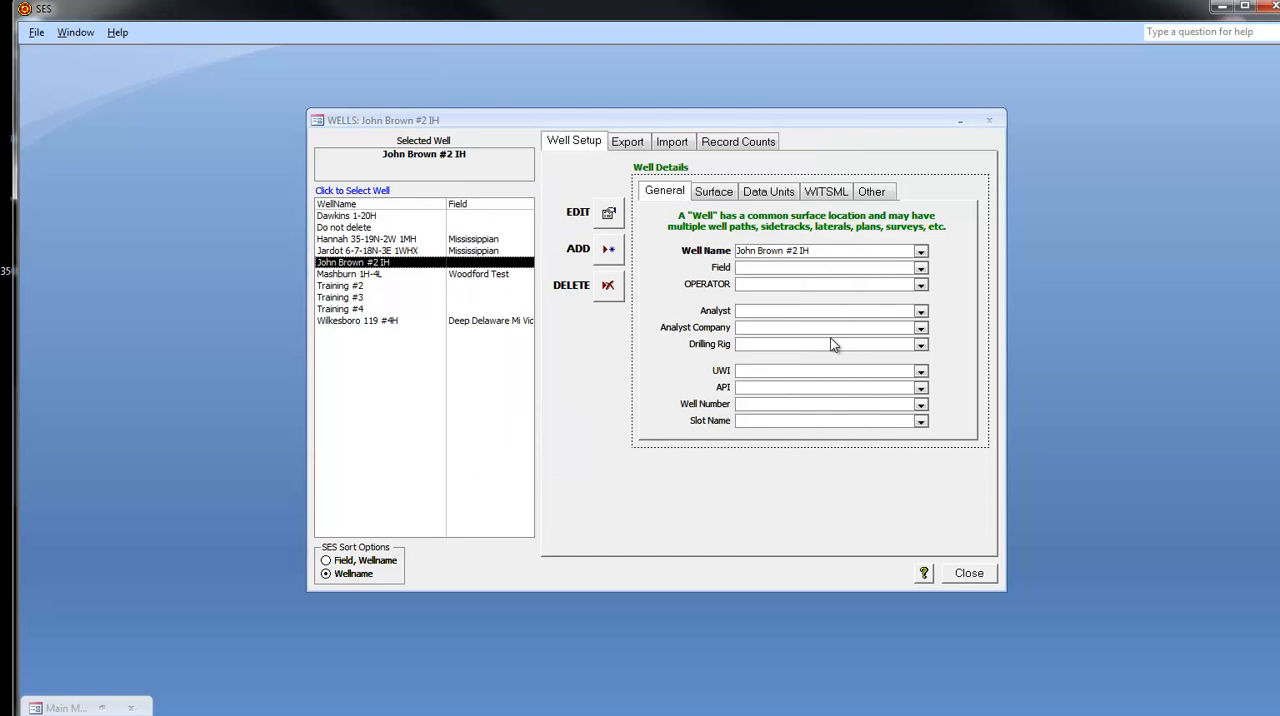
click(970, 577)
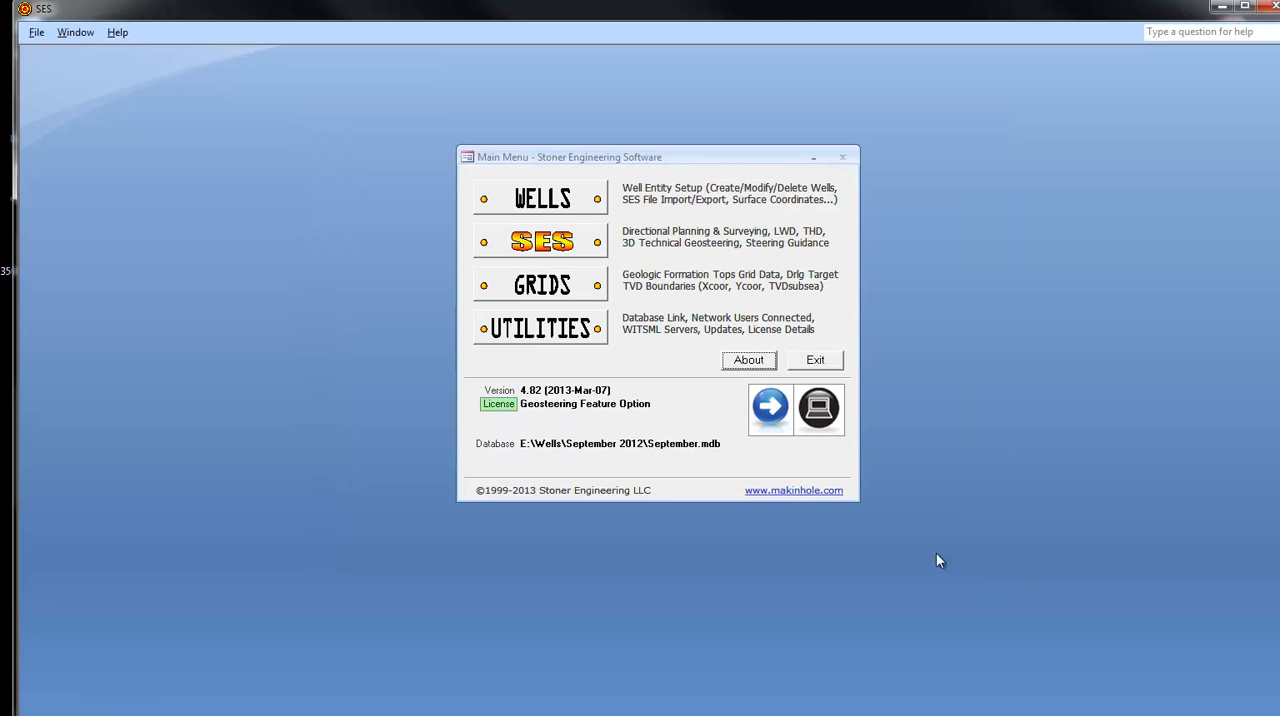
- Open the SES directional planning and geosteering module with the new #2 IH well as the active well
click(548, 241)
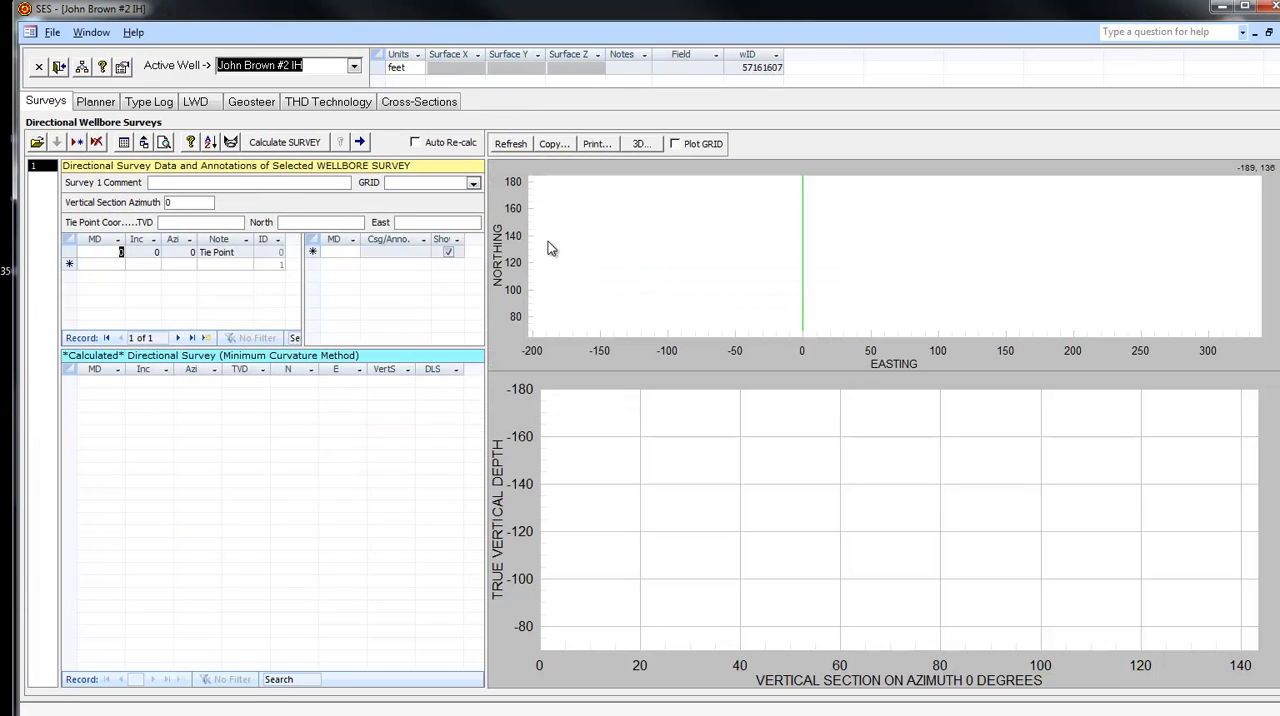
click(354, 67)
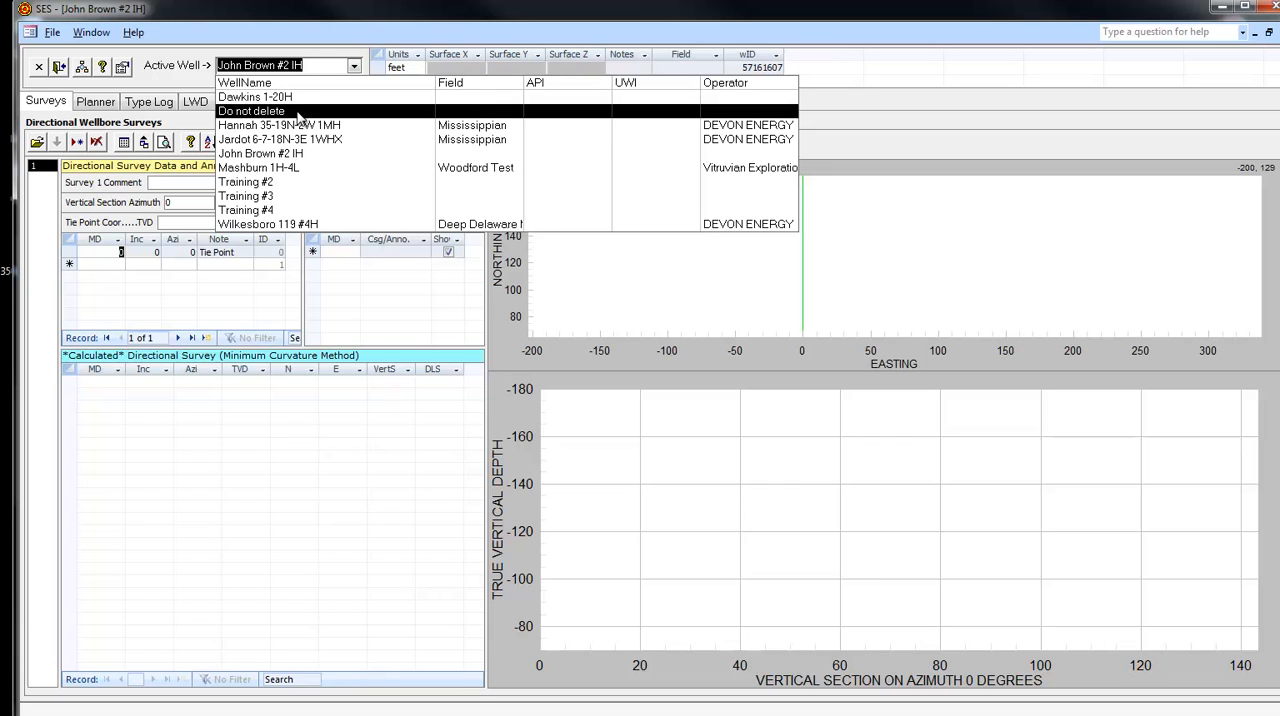
click(297, 156)
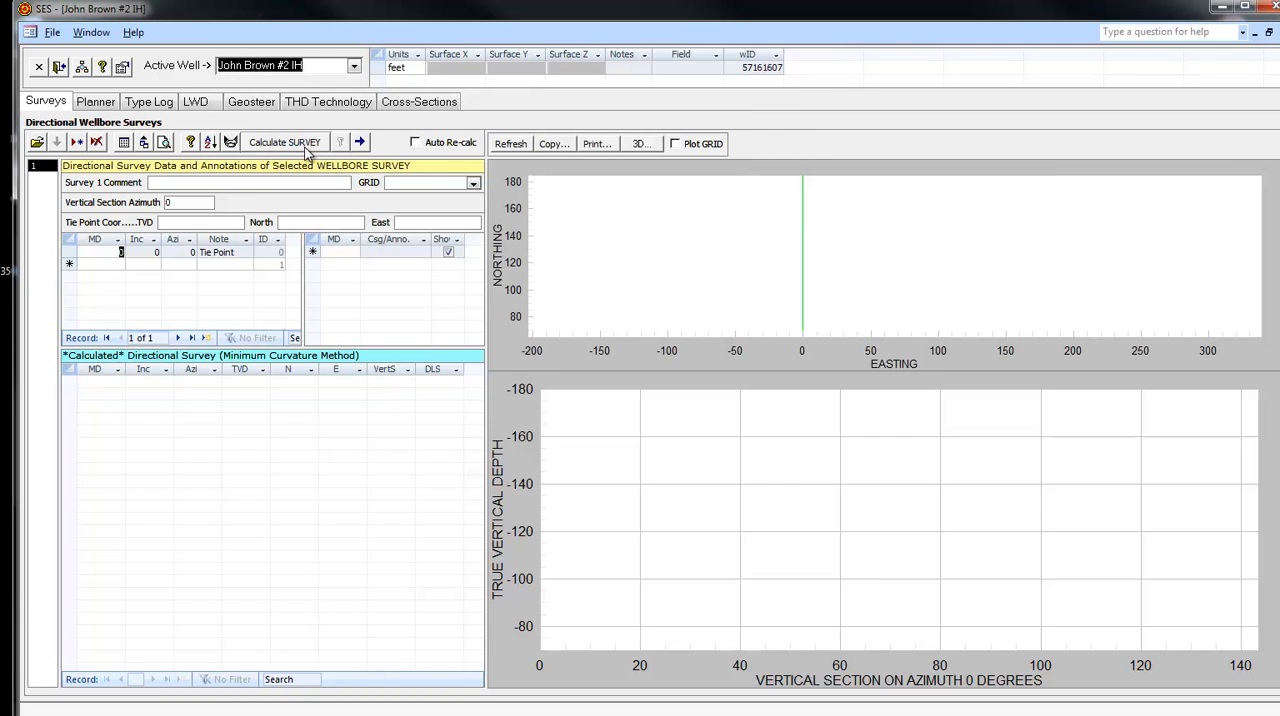
- Uncover the desktop files, open the GeoProg document in Microsoft Word and move its window aside from the well data
drag(266, 13, 298, 0)
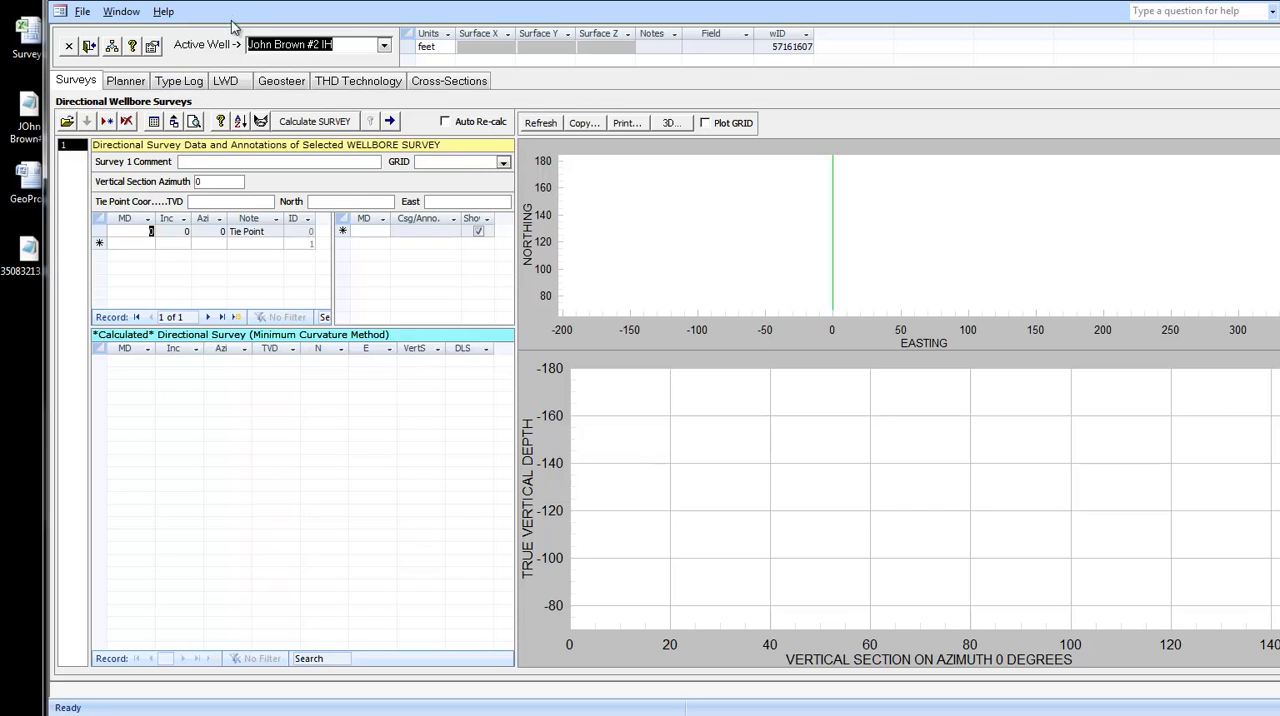
drag(240, 4, 280, 14)
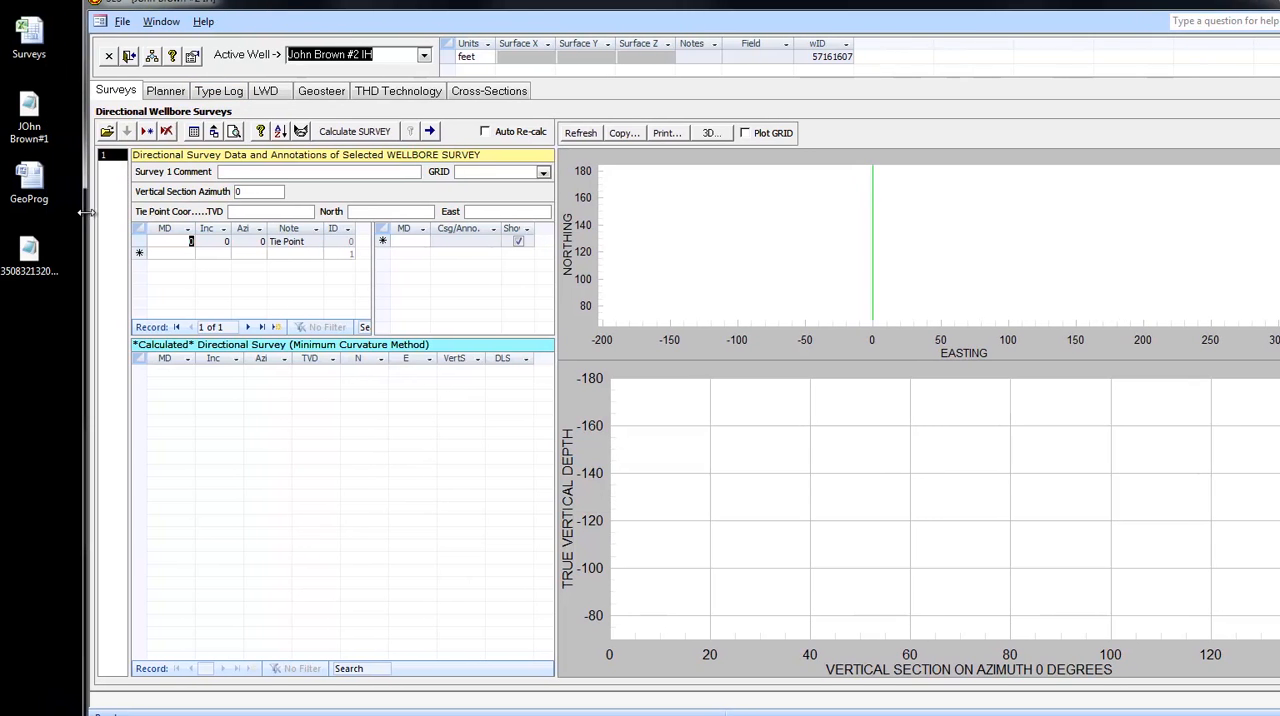
double_click(36, 176)
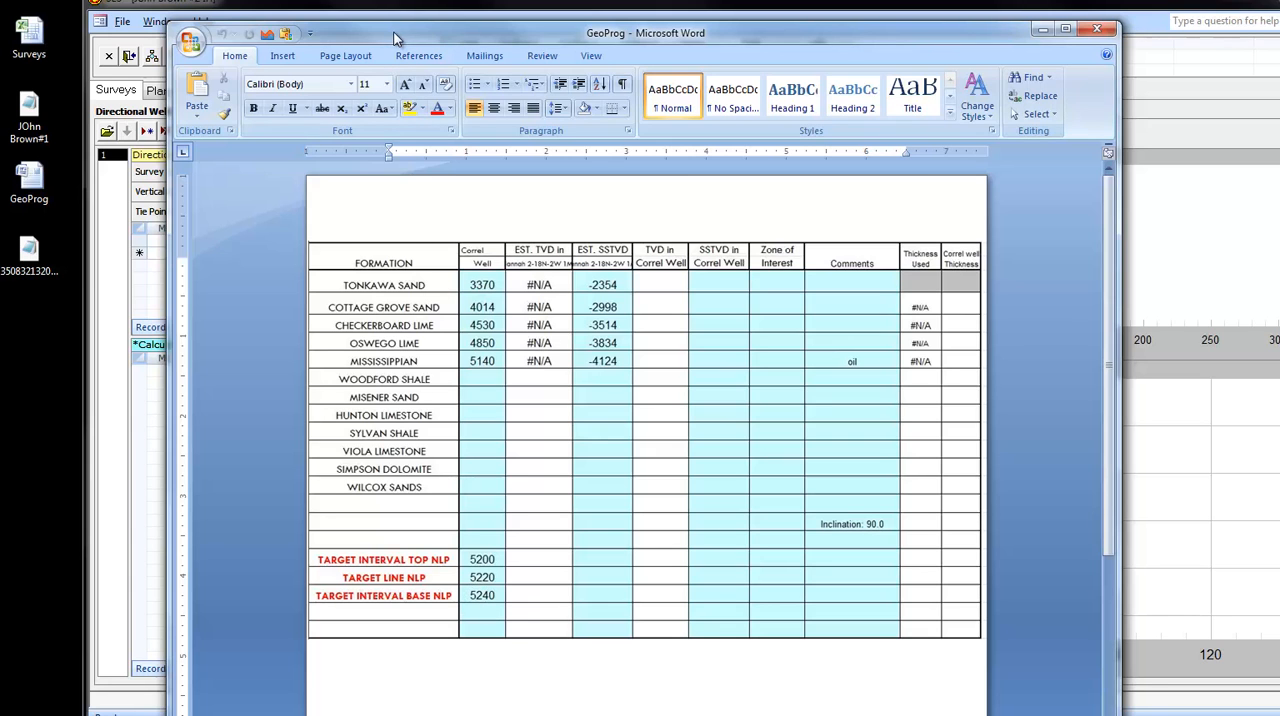
drag(395, 38, 1014, 491)
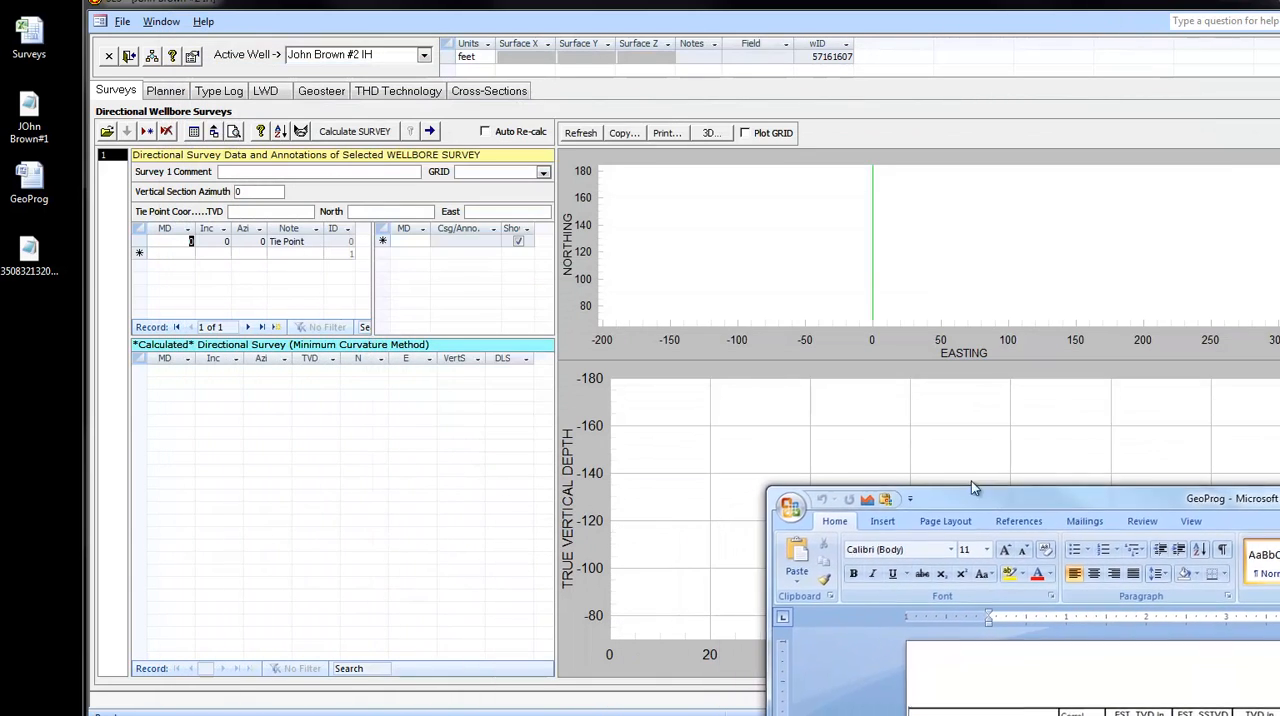
double_click(48, 272)
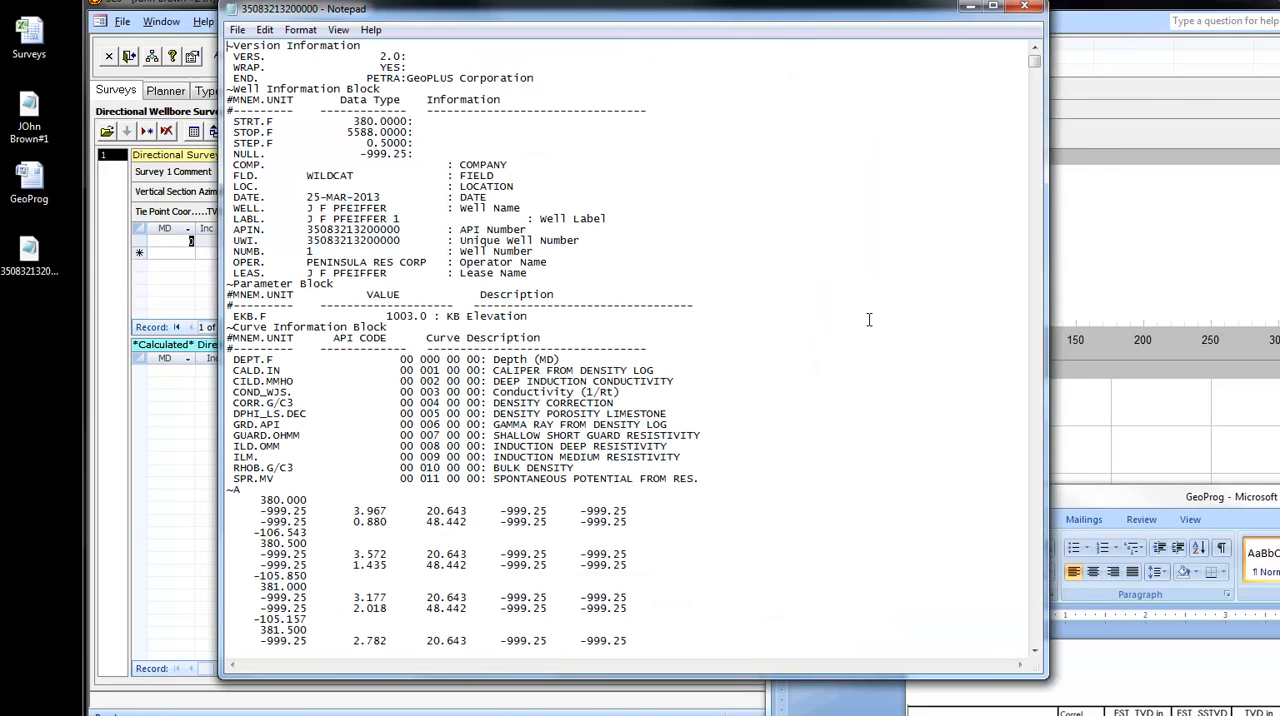
scroll(869, 319, down, 15)
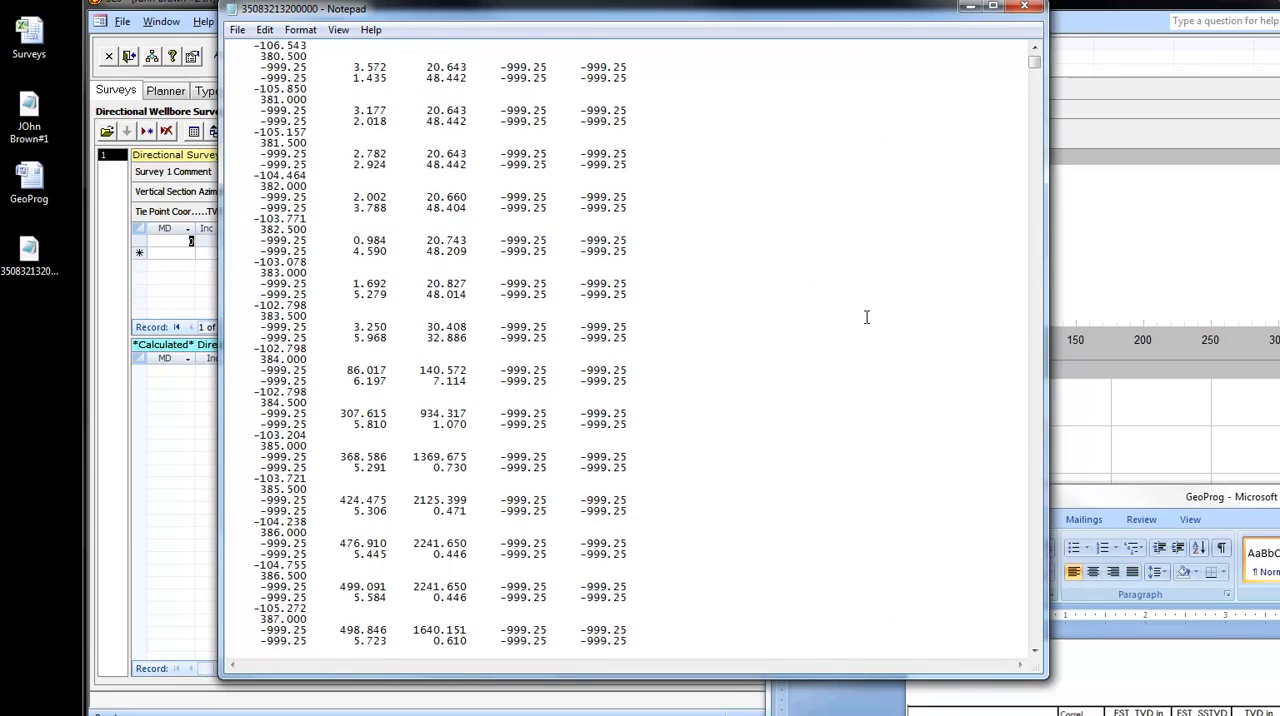
scroll(866, 317, up, 14)
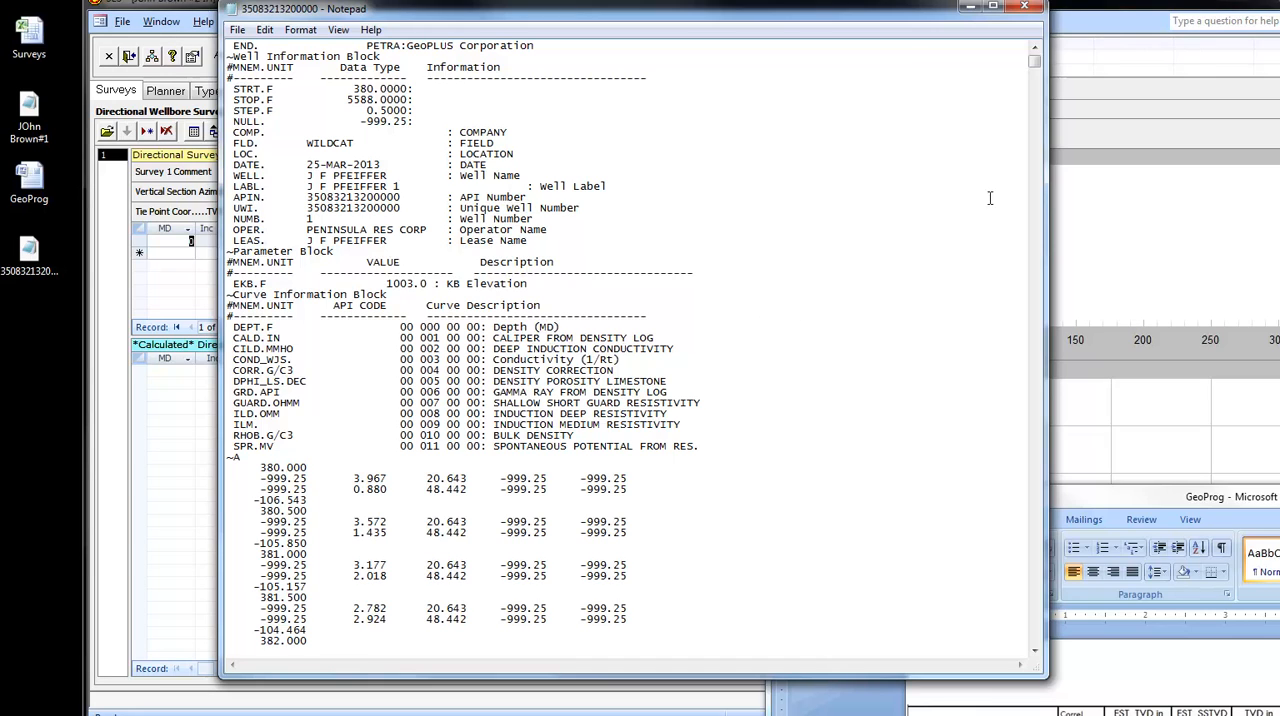
click(1024, 7)
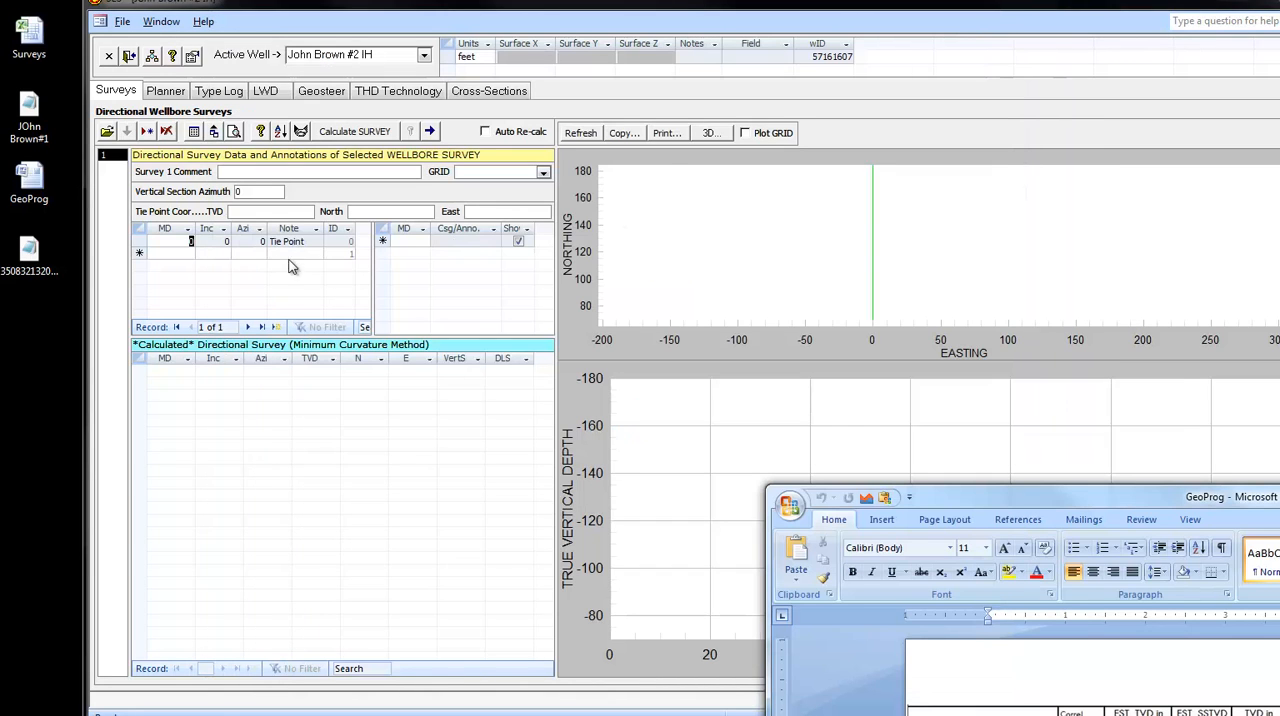
- Start a type log import for the active well and load 35083213200000.LAS from the desktop
click(235, 92)
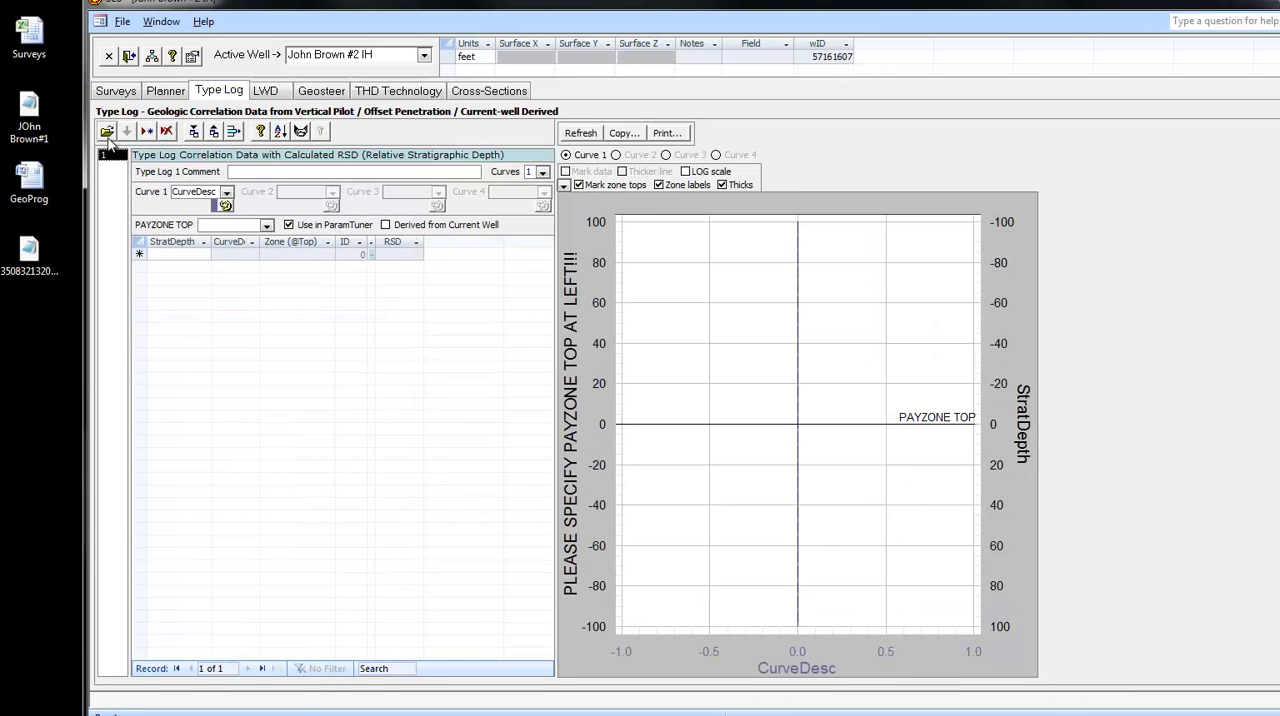
click(107, 132)
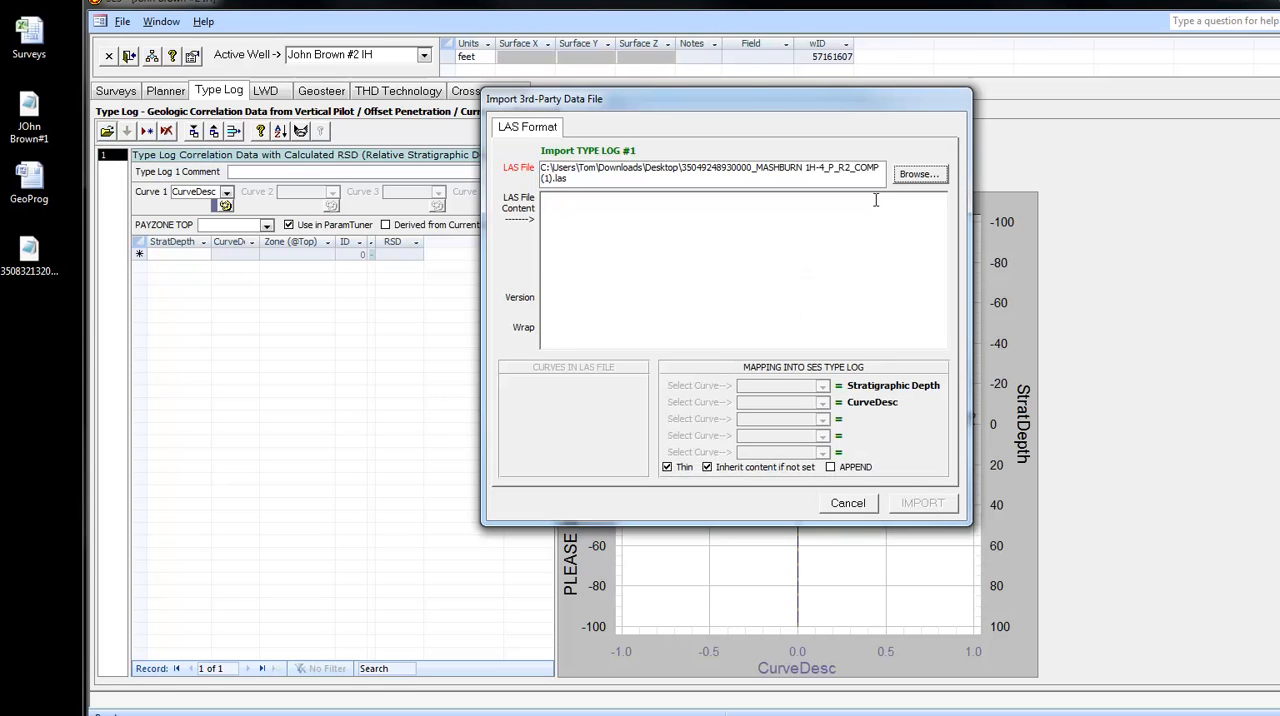
click(918, 176)
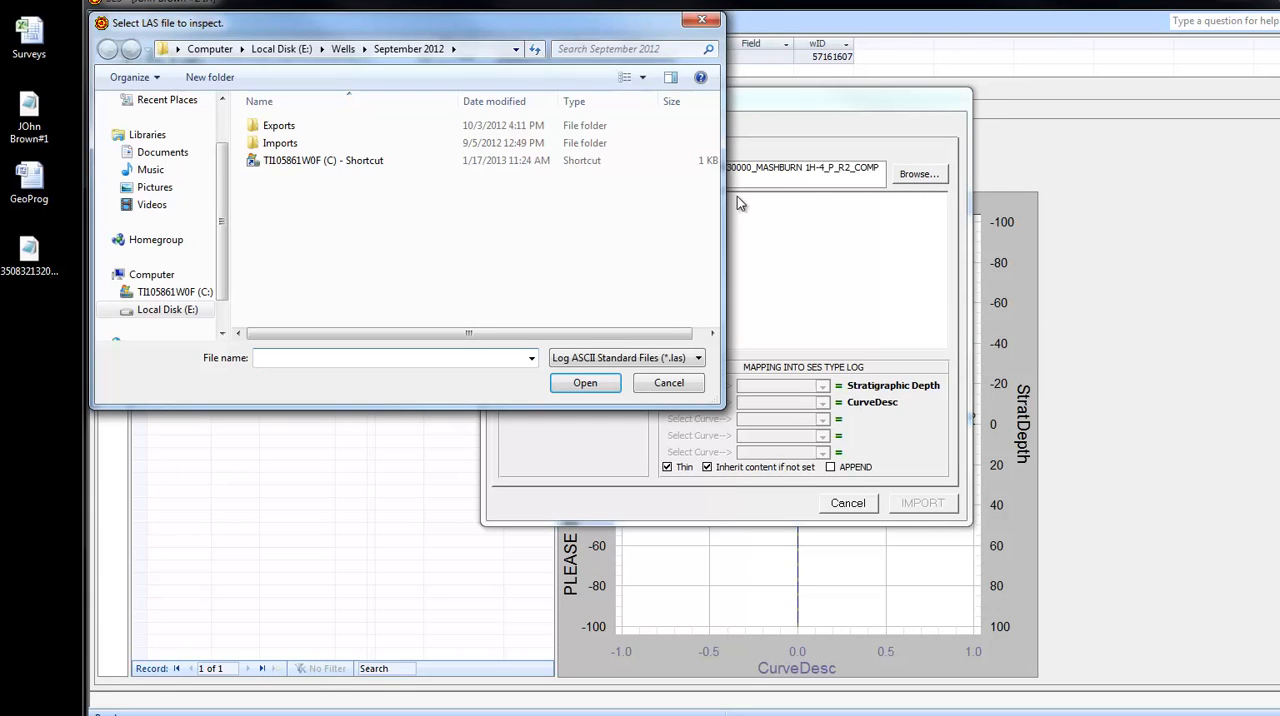
scroll(223, 210, up, 2)
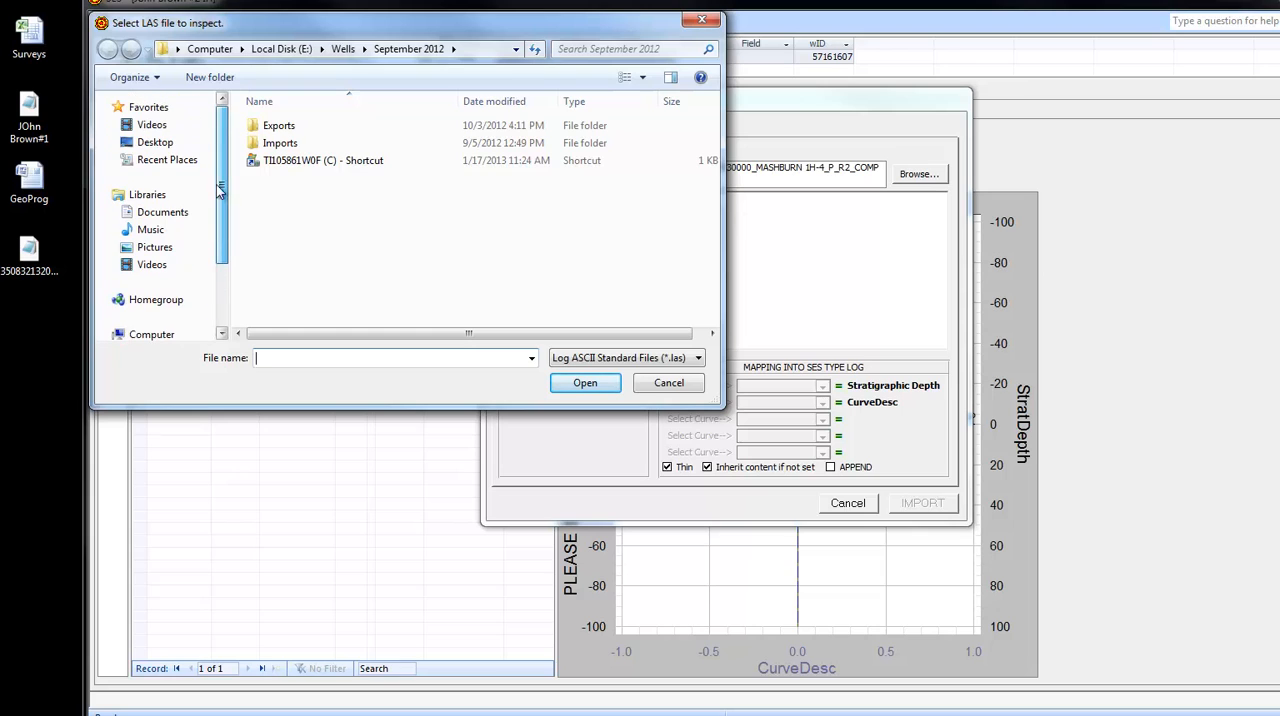
click(155, 143)
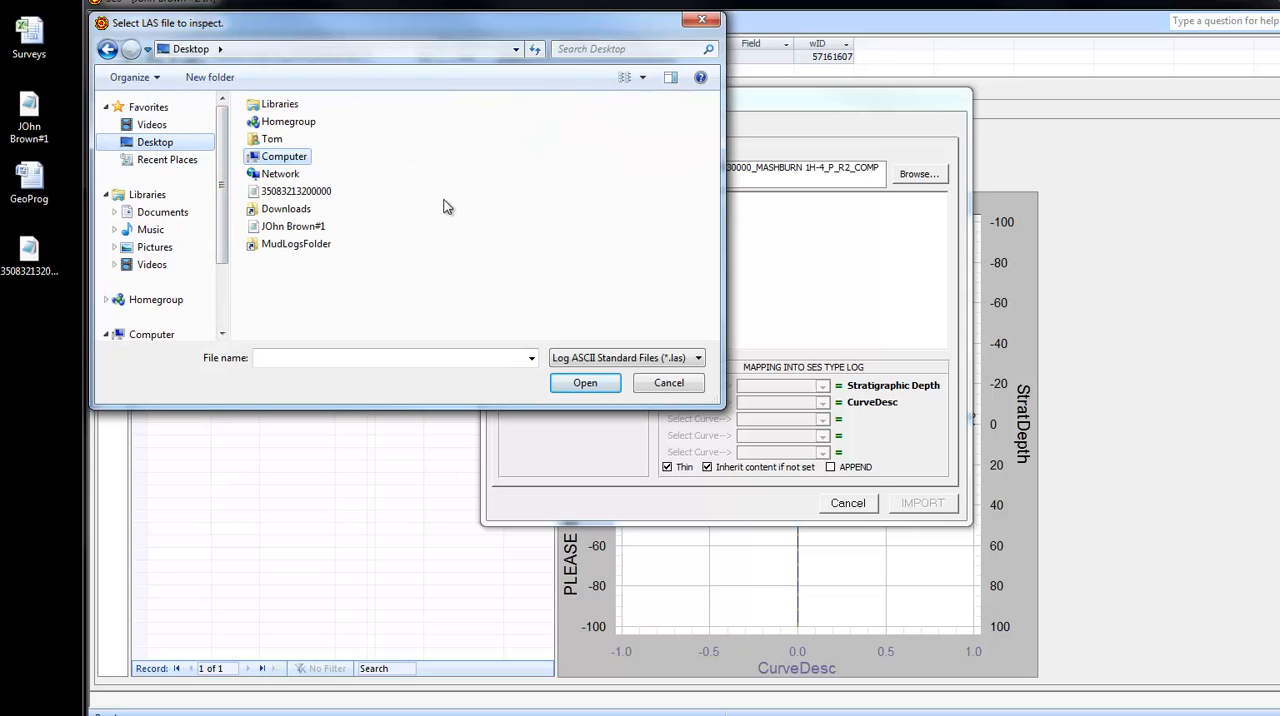
click(288, 195)
click(580, 386)
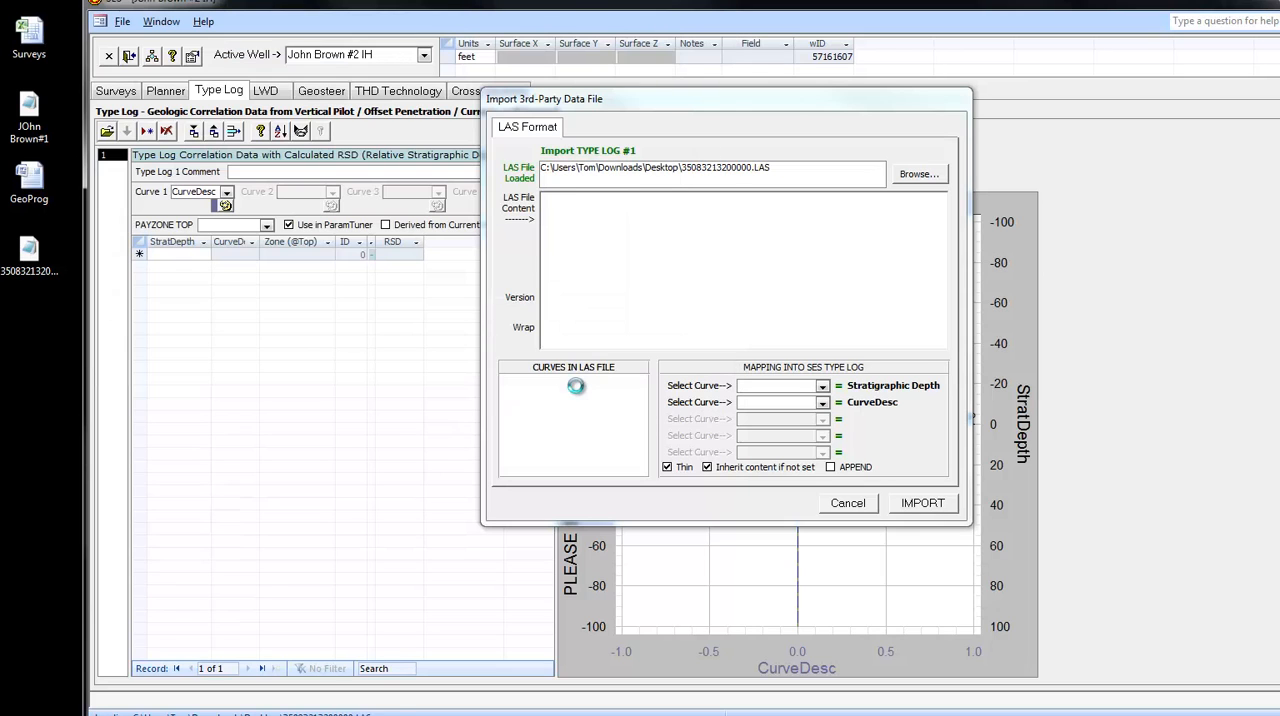
- Import the type log with DEPT (F) as stratigraphic depth and GRD (API) as the curve, and dismiss the payzone reminder
click(823, 387)
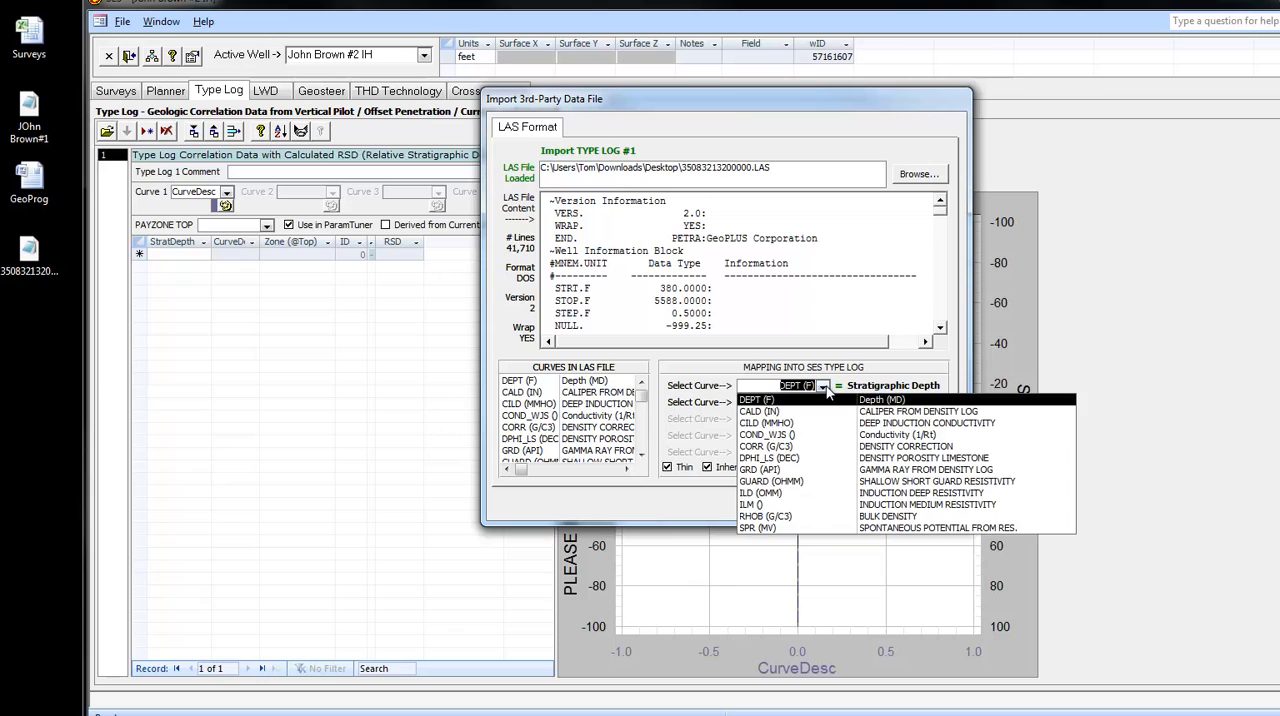
click(823, 387)
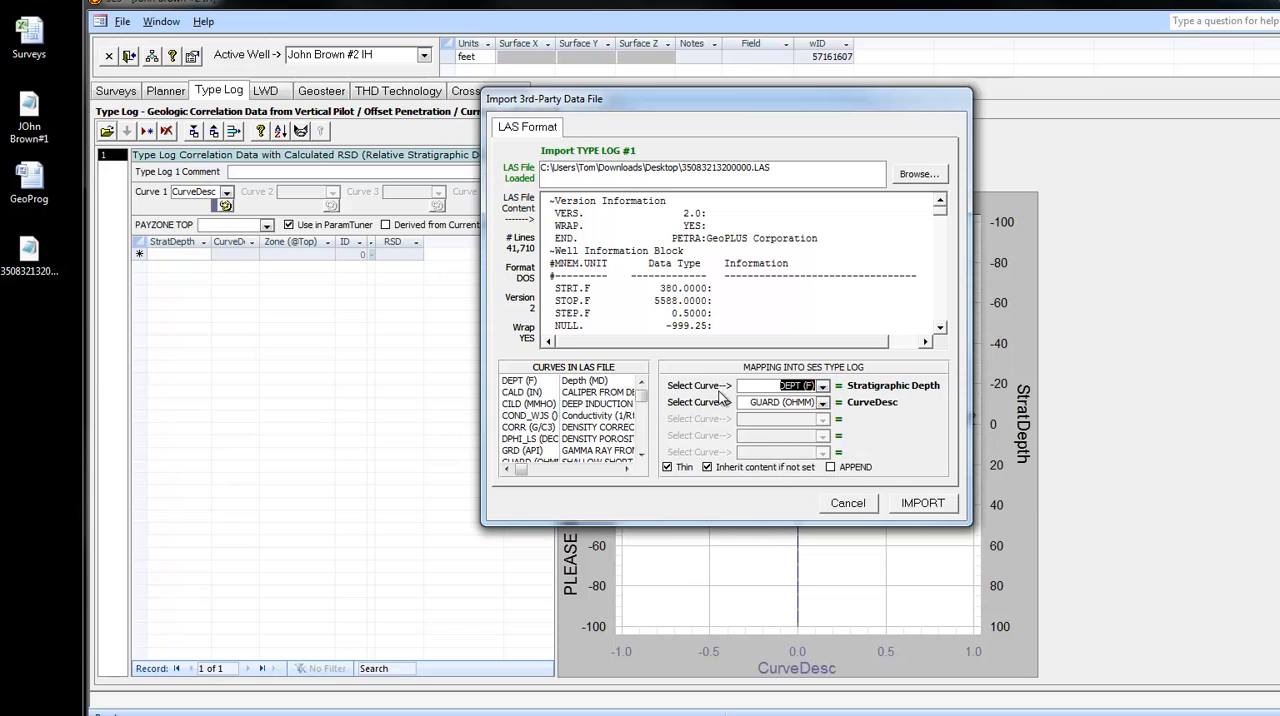
click(822, 403)
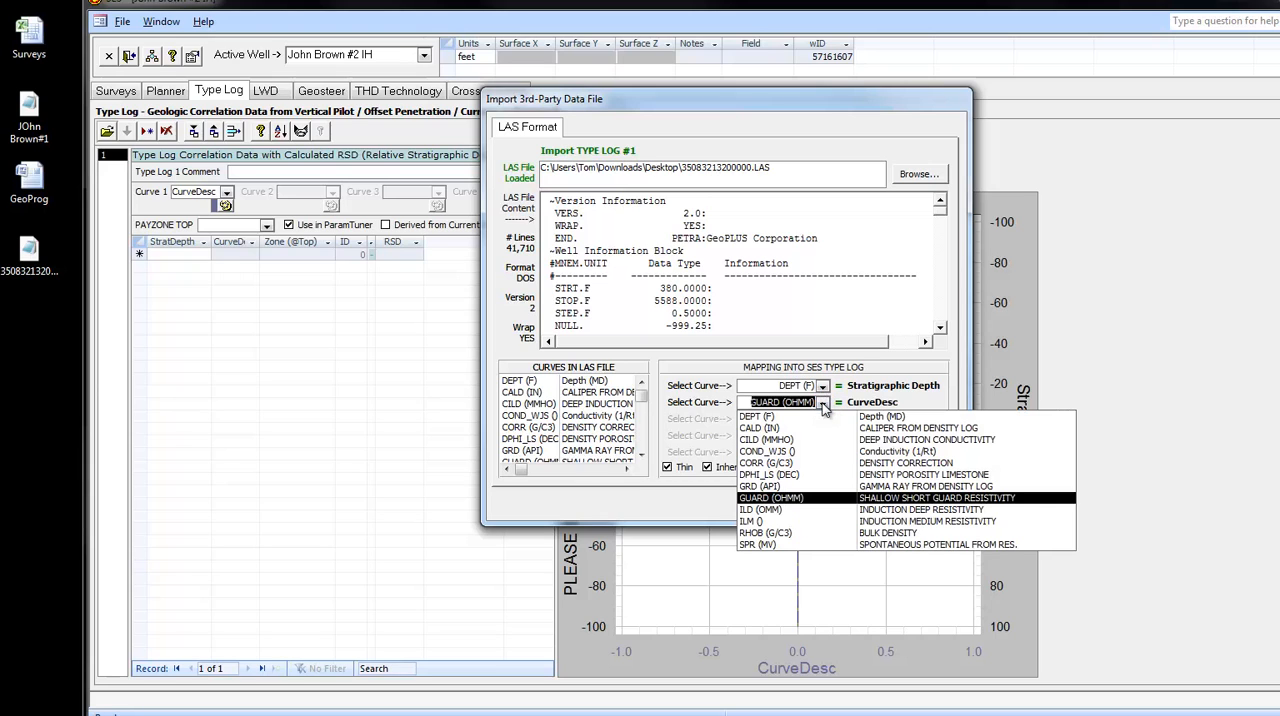
click(778, 487)
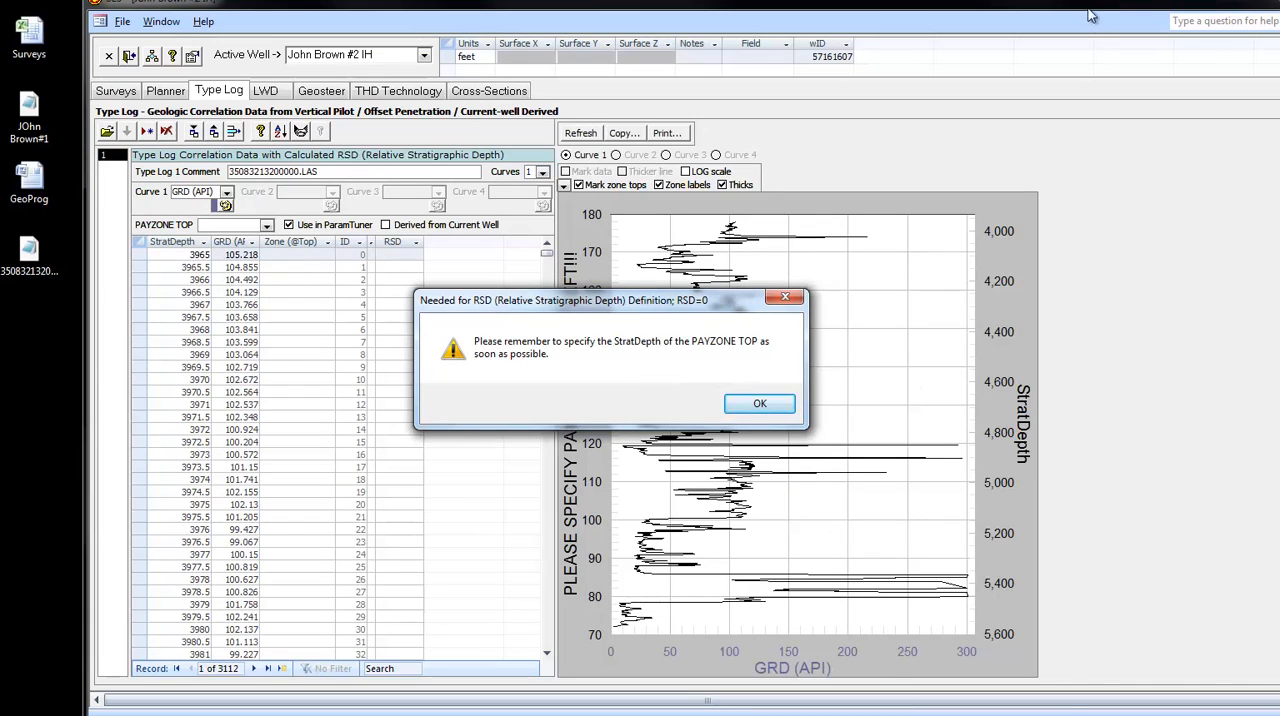
click(779, 410)
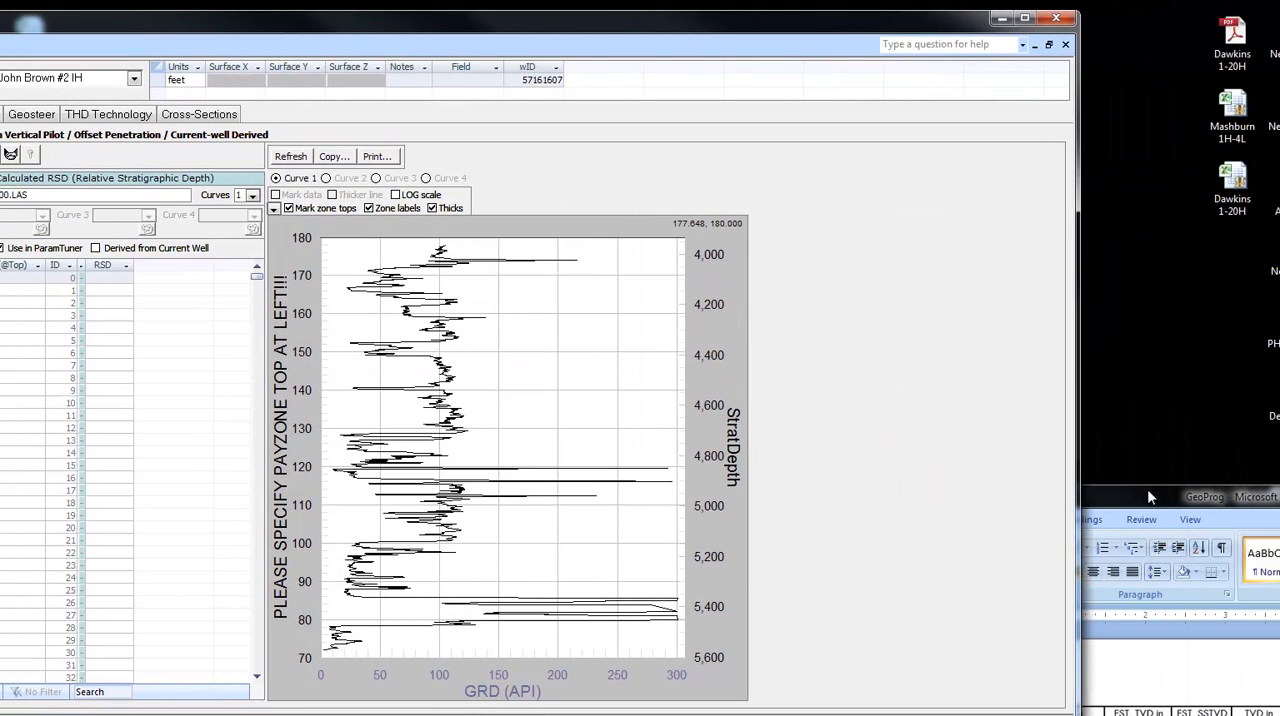
- Consult the GeoProg formation table for the target interval top and set the type log's PAYZONE TOP to 5200
drag(1147, 489, 1170, 5)
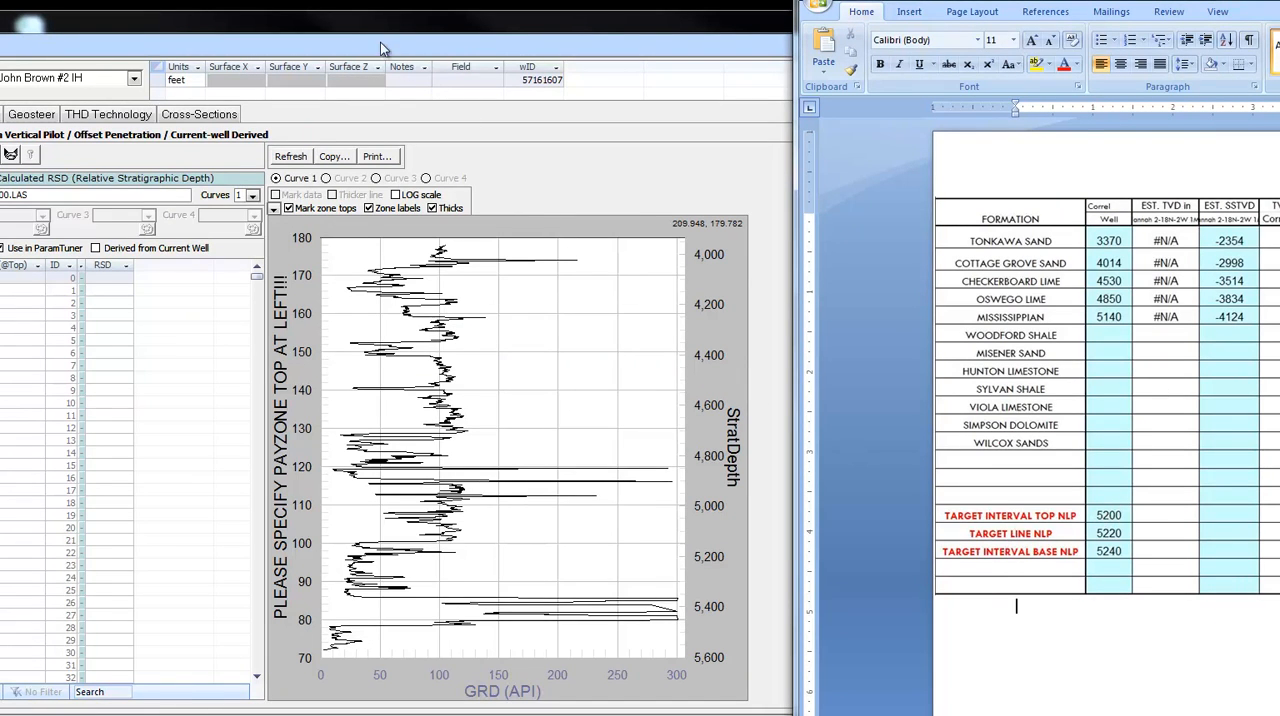
drag(363, 27, 747, 11)
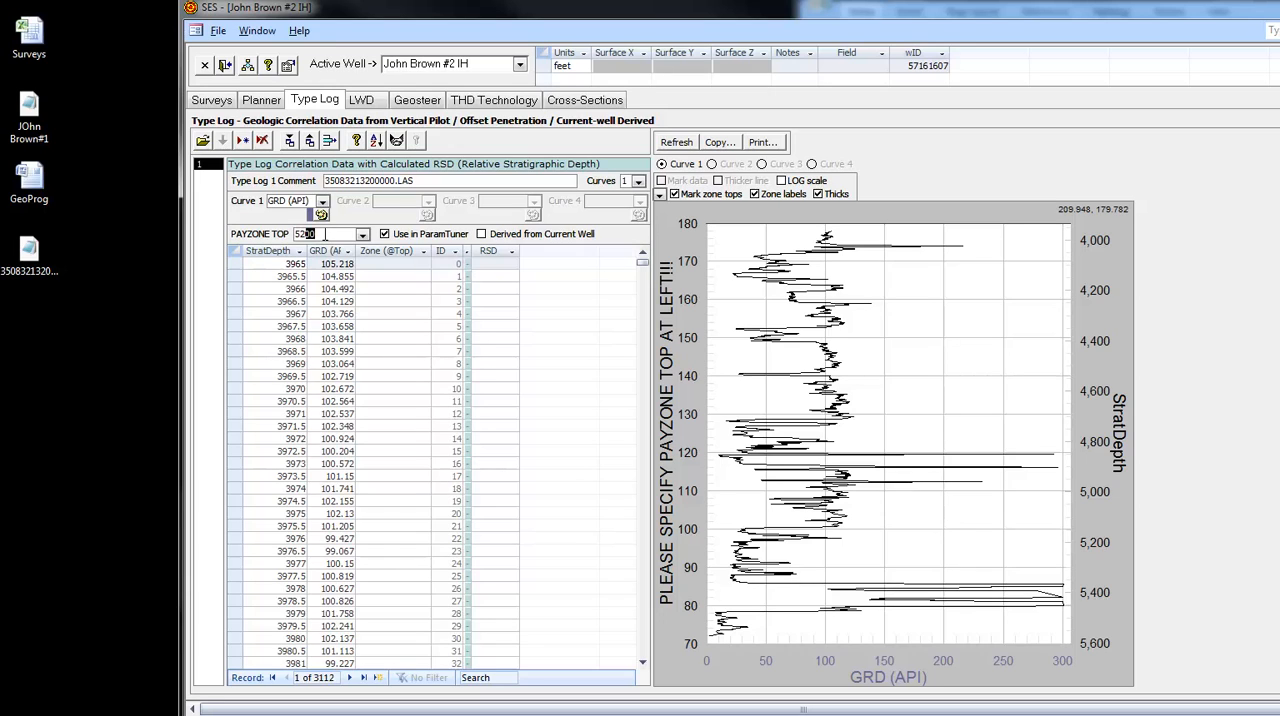
click(361, 236)
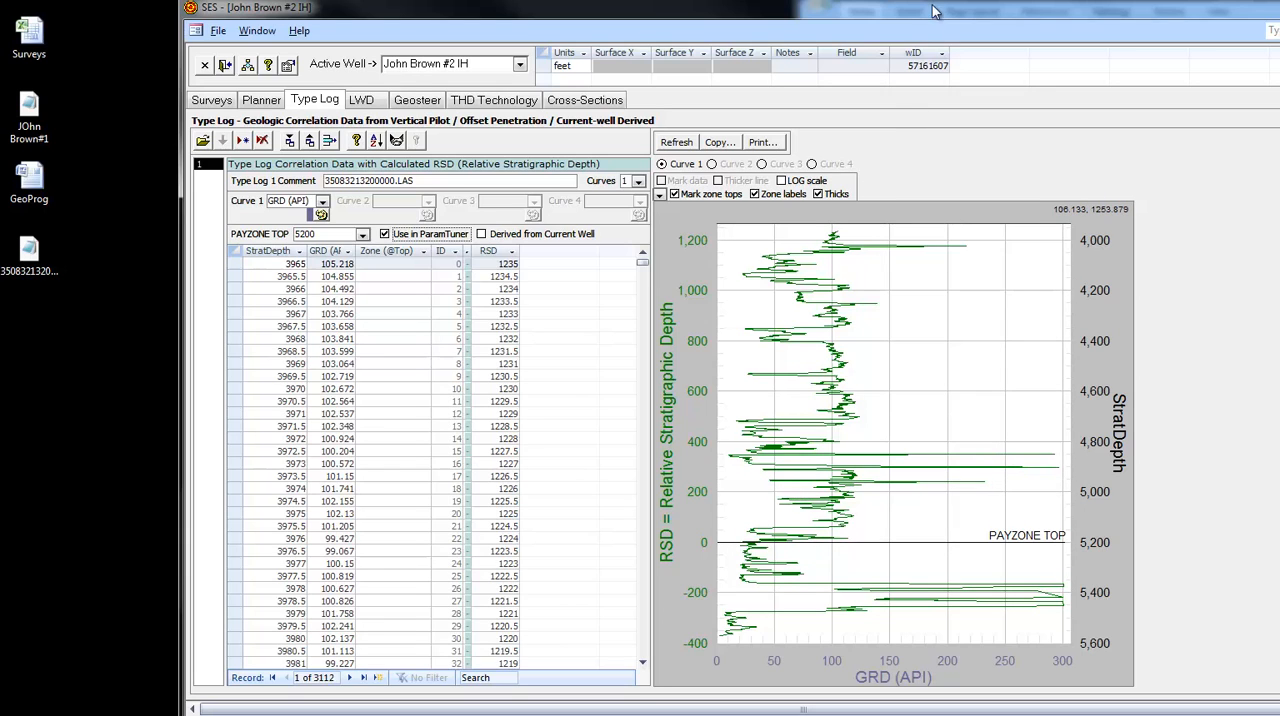
- Check the target interval top in the GeoProg table and name the zone at StratDepth 5200 "Target Top" in the type log data
drag(935, 2, 935, 0)
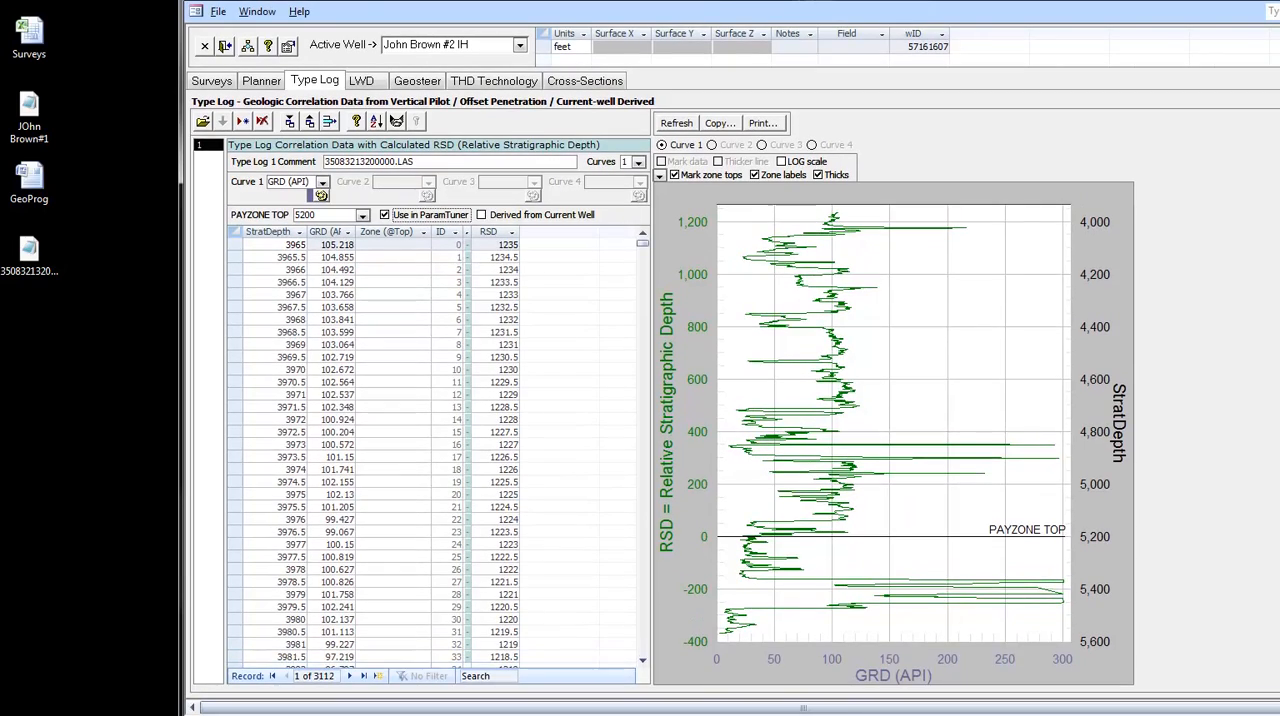
drag(705, 1, 530, 2)
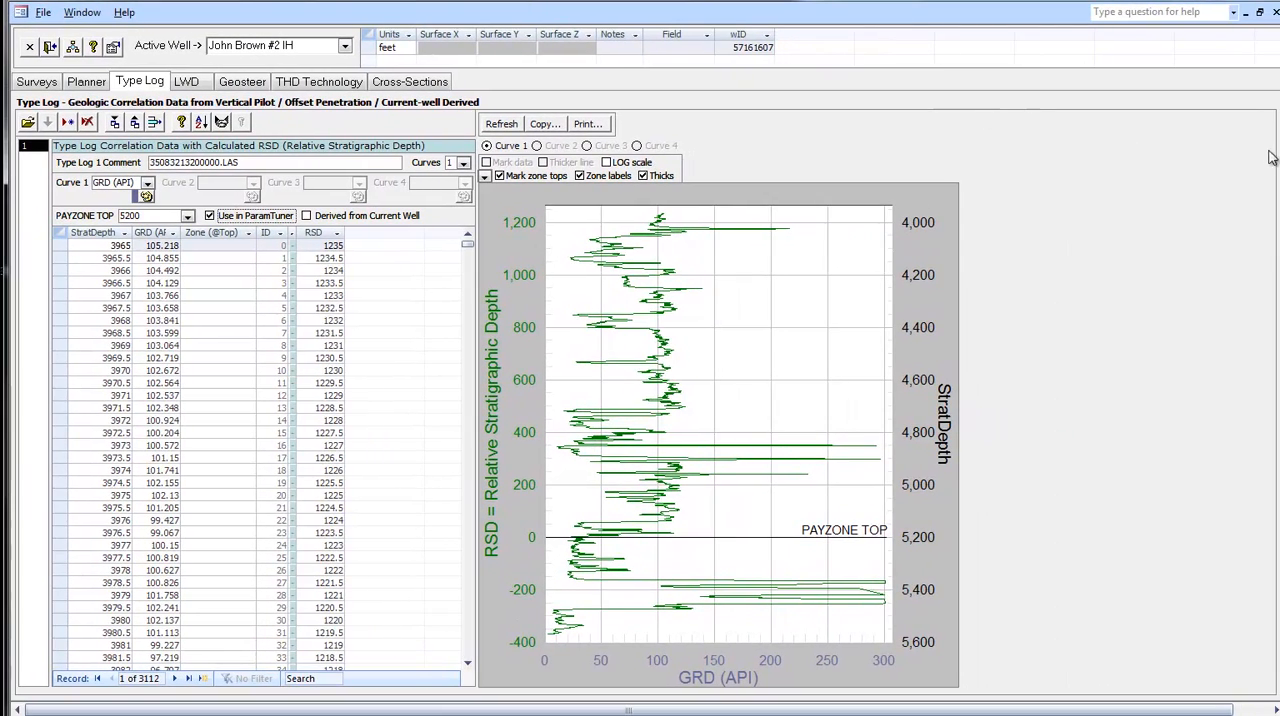
key(alt+Tab)
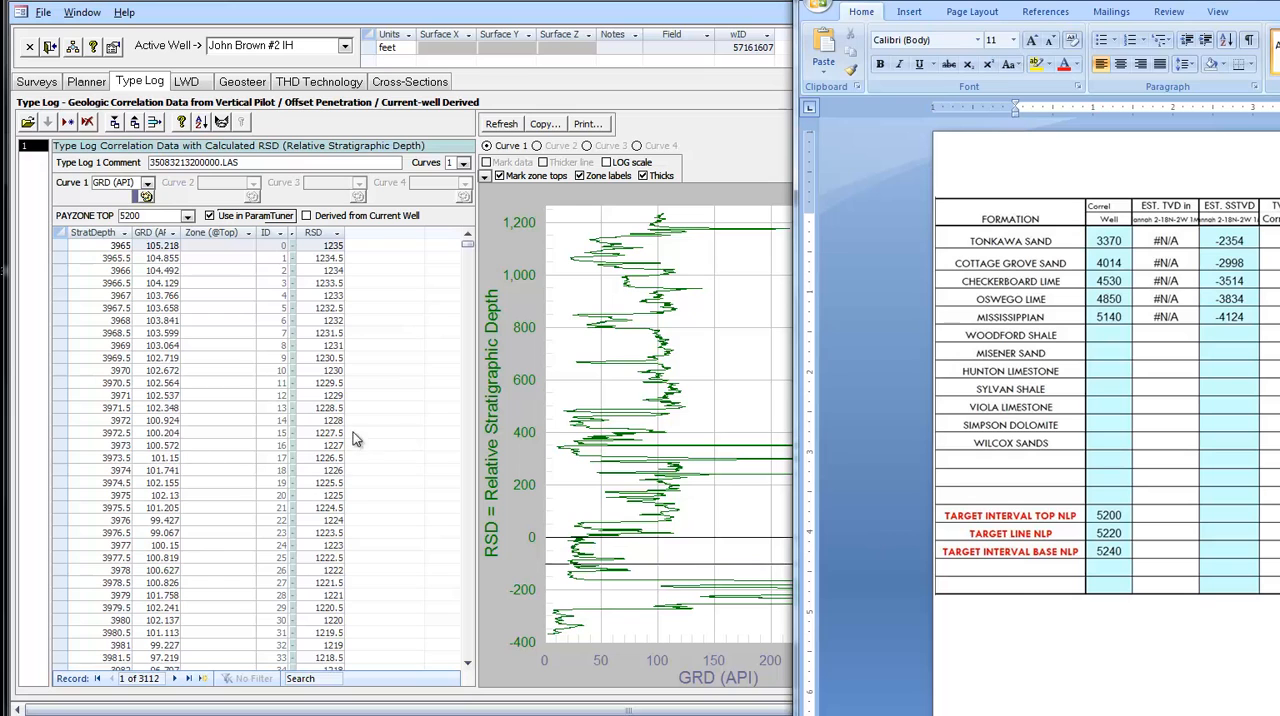
drag(470, 248, 471, 562)
scroll(207, 610, down, 2)
click(206, 609)
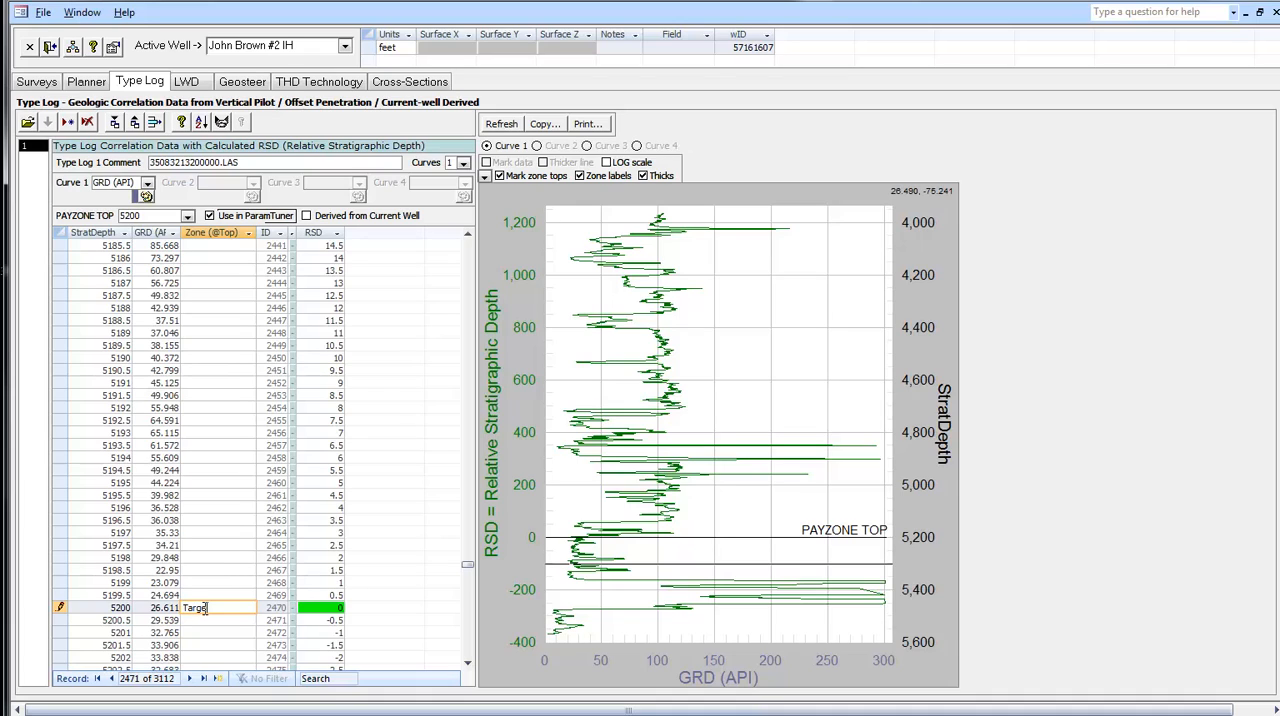
key(Tab)
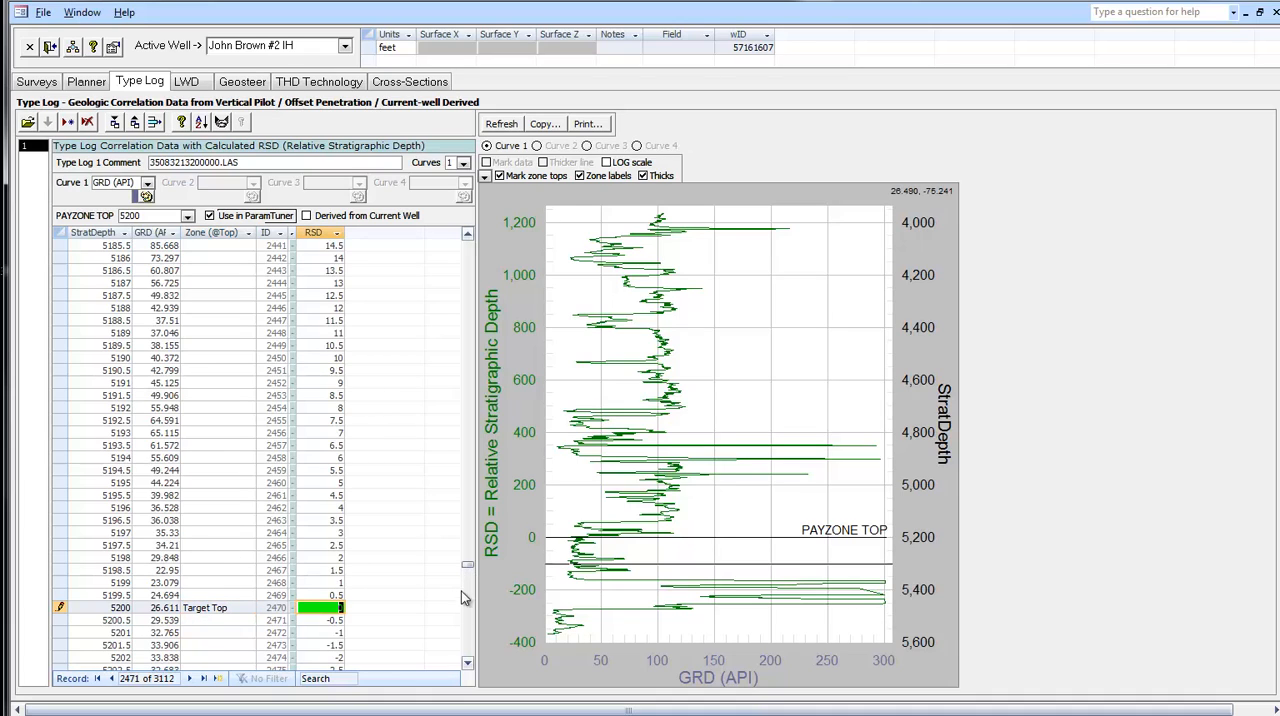
- Name the zone at StratDepth 5220 "CENTERLINE" in the type log data
click(467, 662)
click(467, 662)
click(467, 662)
click(467, 662)
click(467, 662)
click(467, 662)
click(467, 662)
click(467, 662)
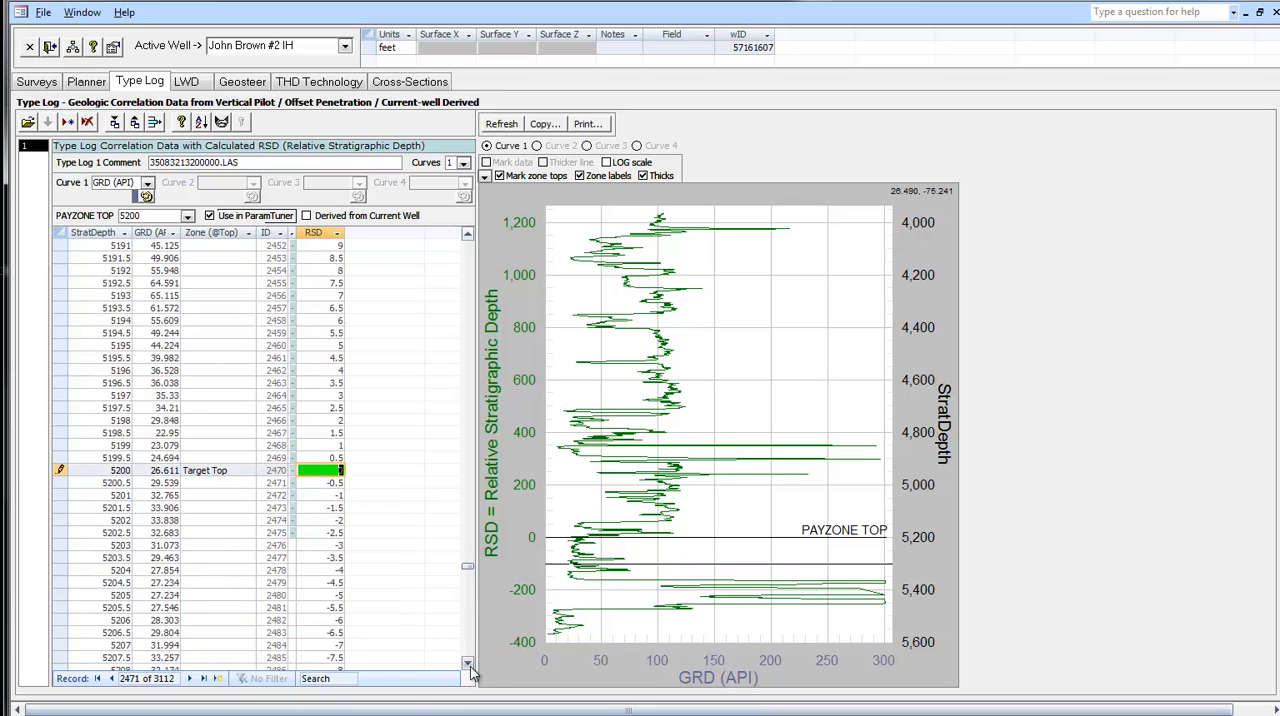
click(467, 662)
click(467, 662)
click(467, 662)
click(467, 662)
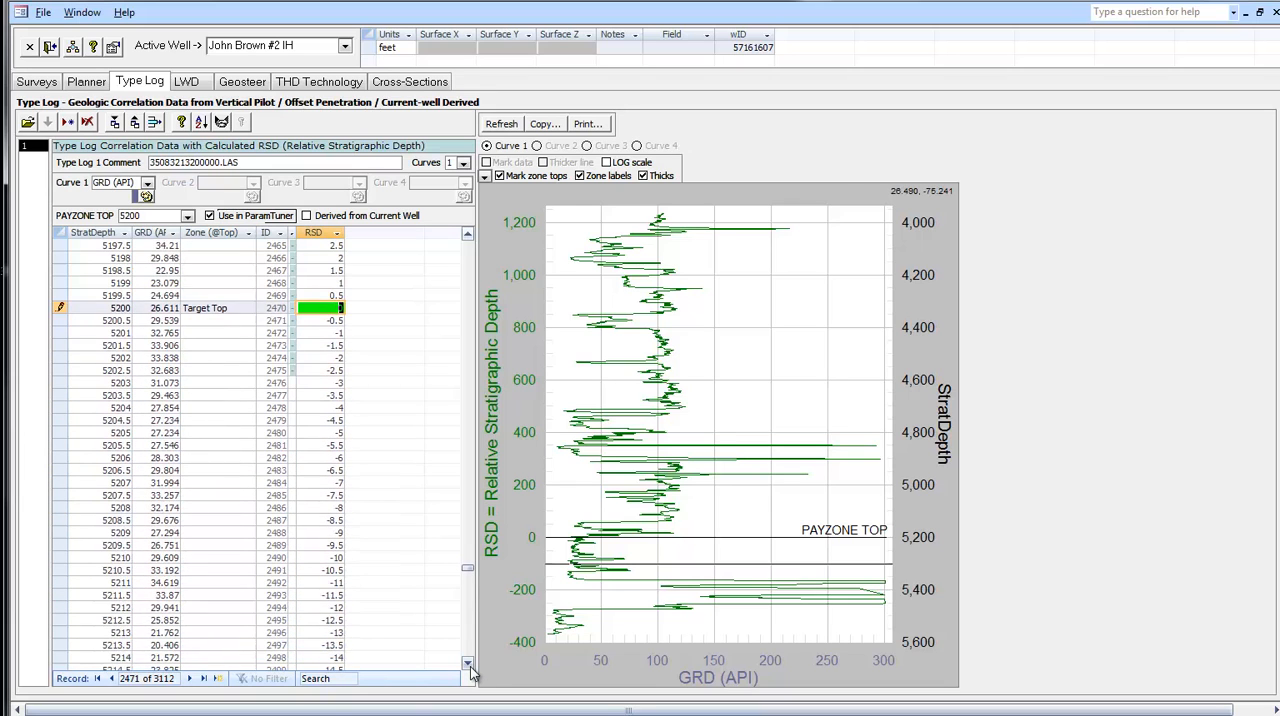
click(470, 666)
click(467, 662)
click(467, 662)
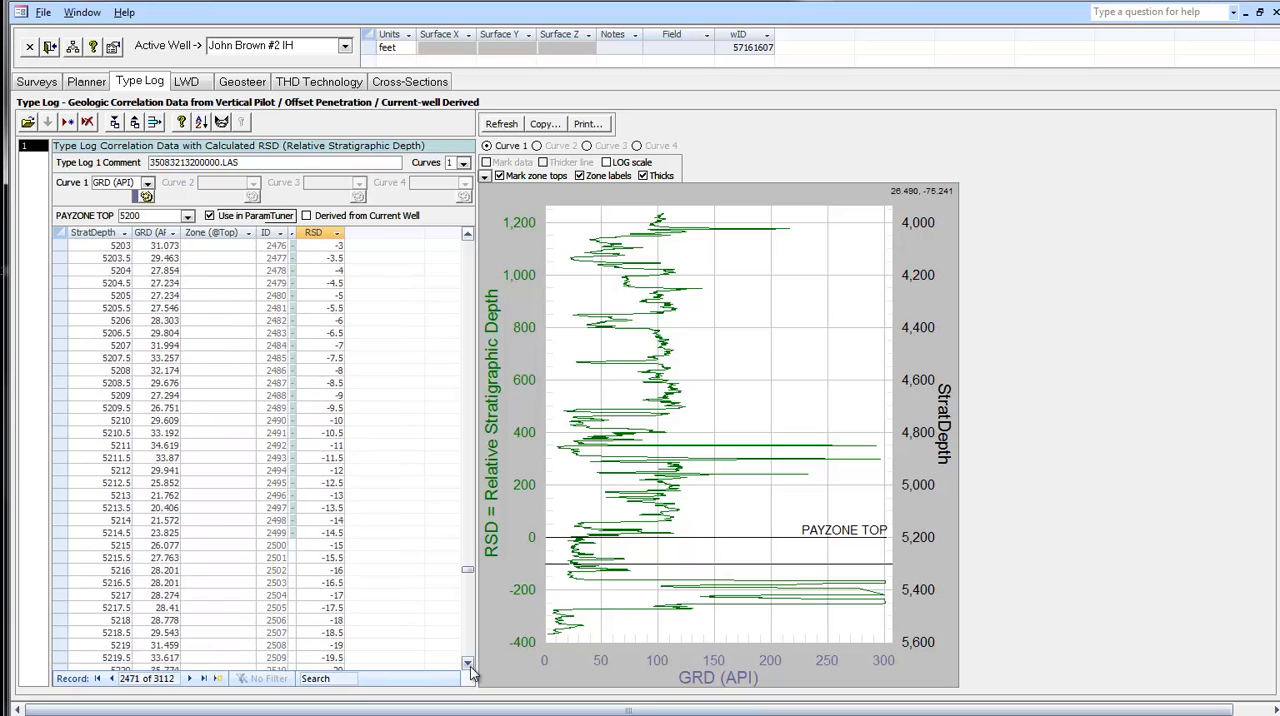
click(467, 662)
click(467, 662)
click(210, 632)
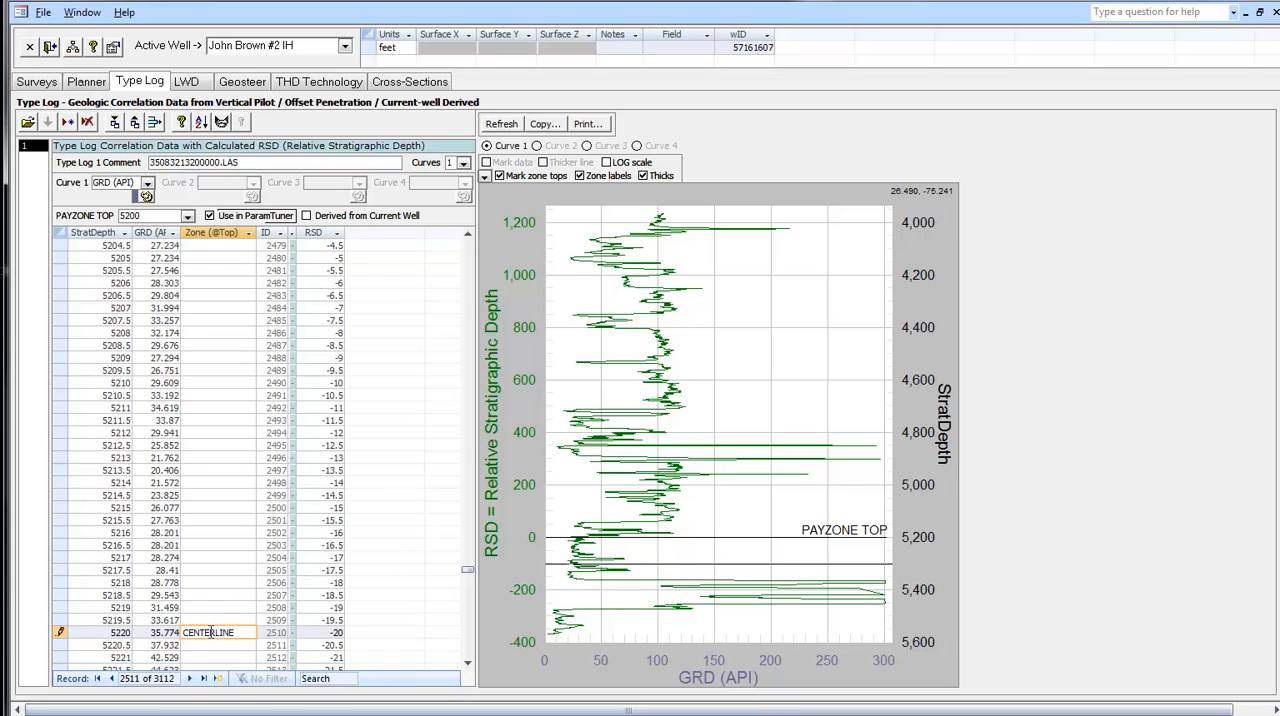
key(Tab)
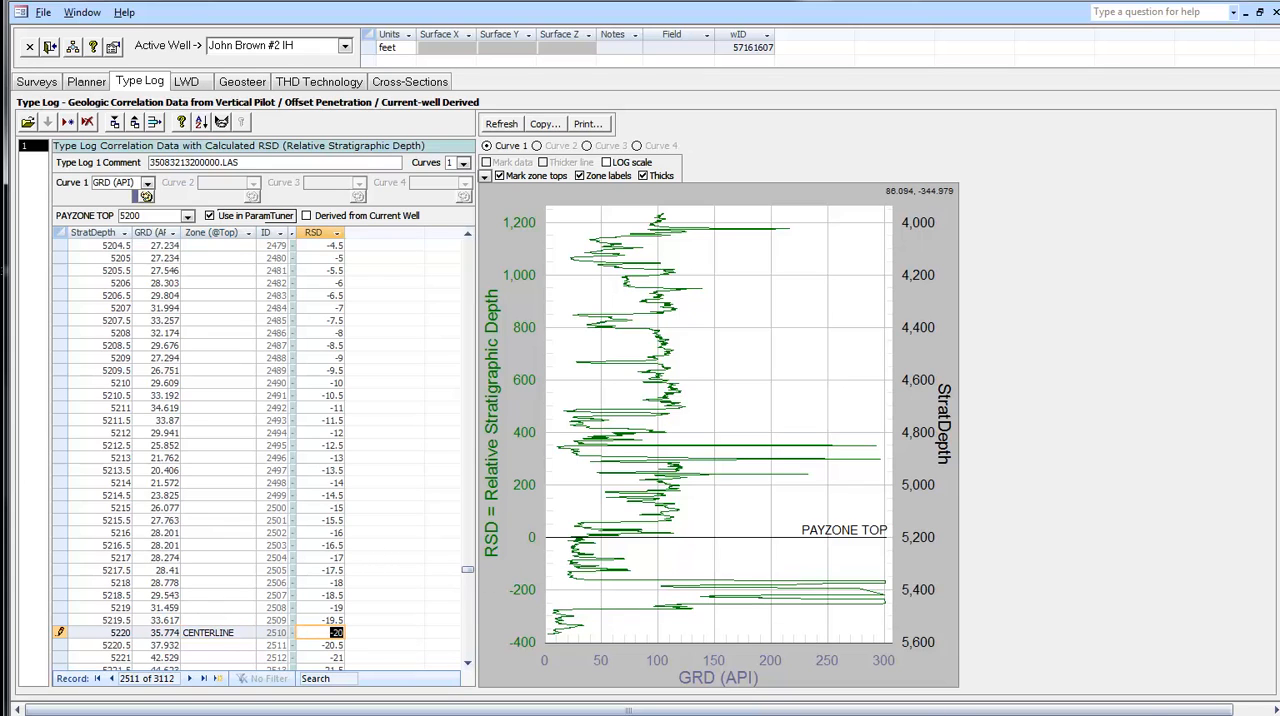
- Check the target interval base in the GeoProg table and name the zone at StratDepth 5240 "TARGET BASE"
key(alt+Tab)
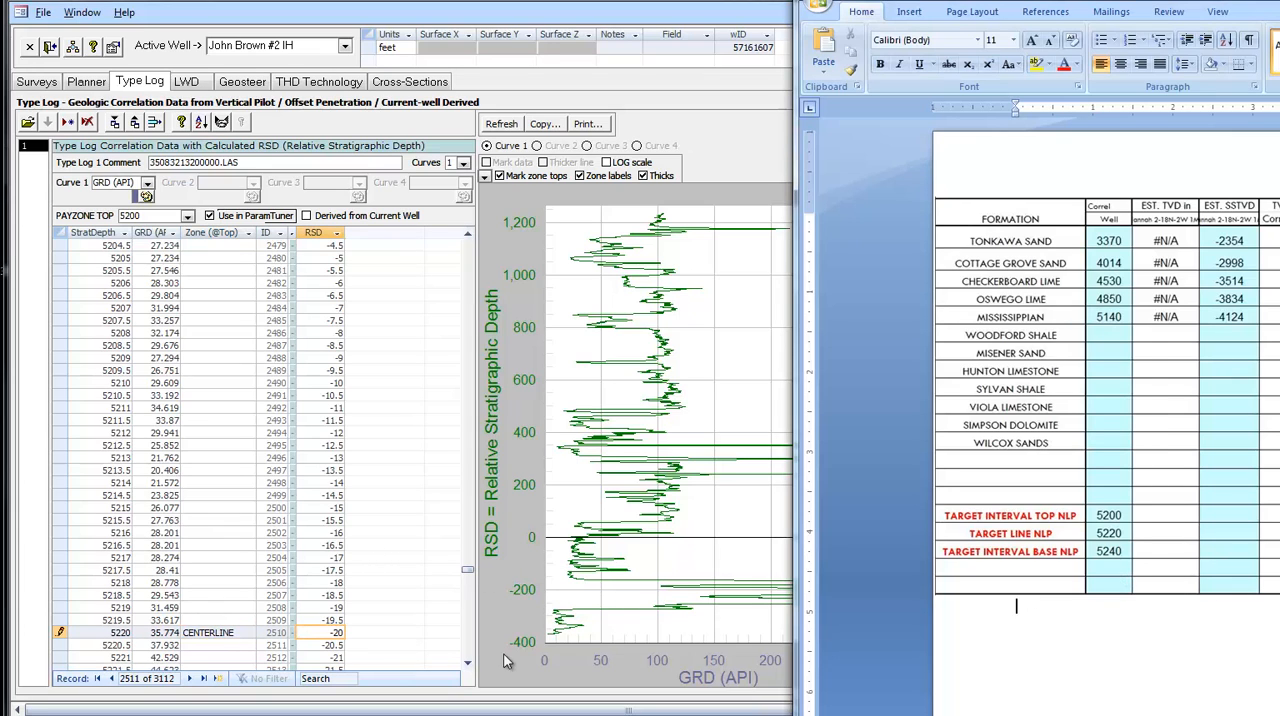
key(alt+Tab)
scroll(393, 588, down, 10)
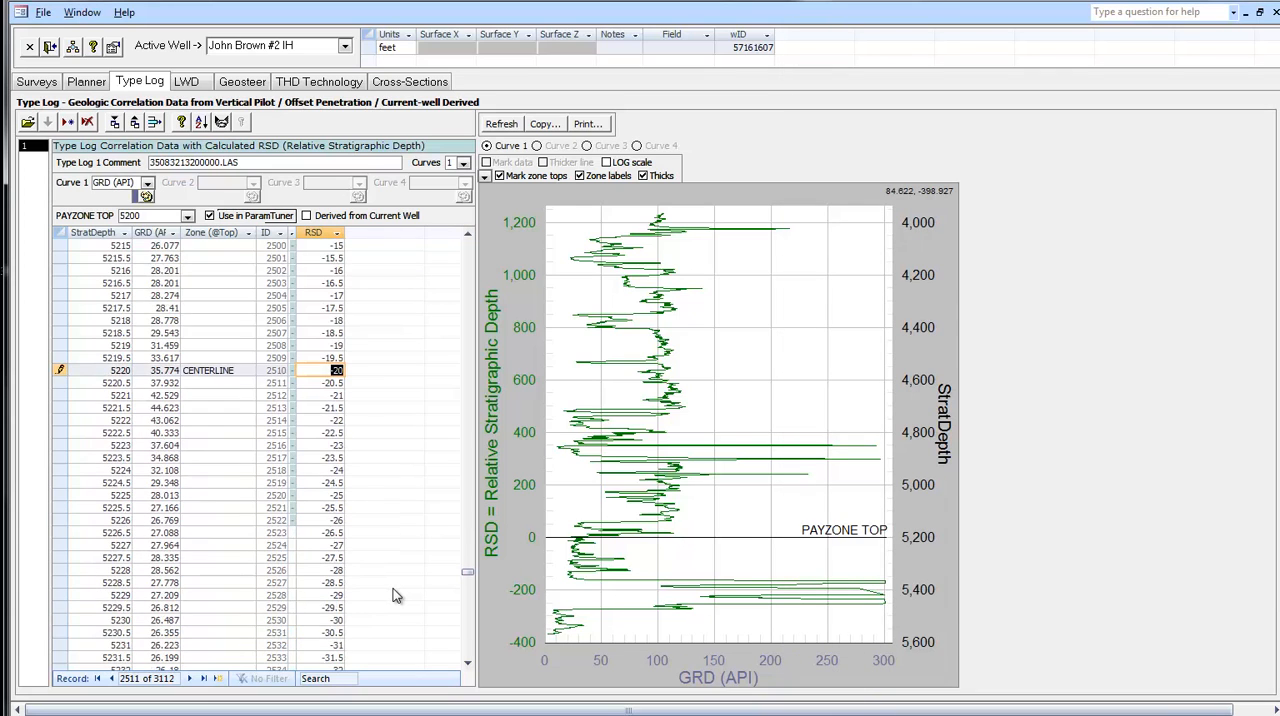
scroll(393, 596, down, 4)
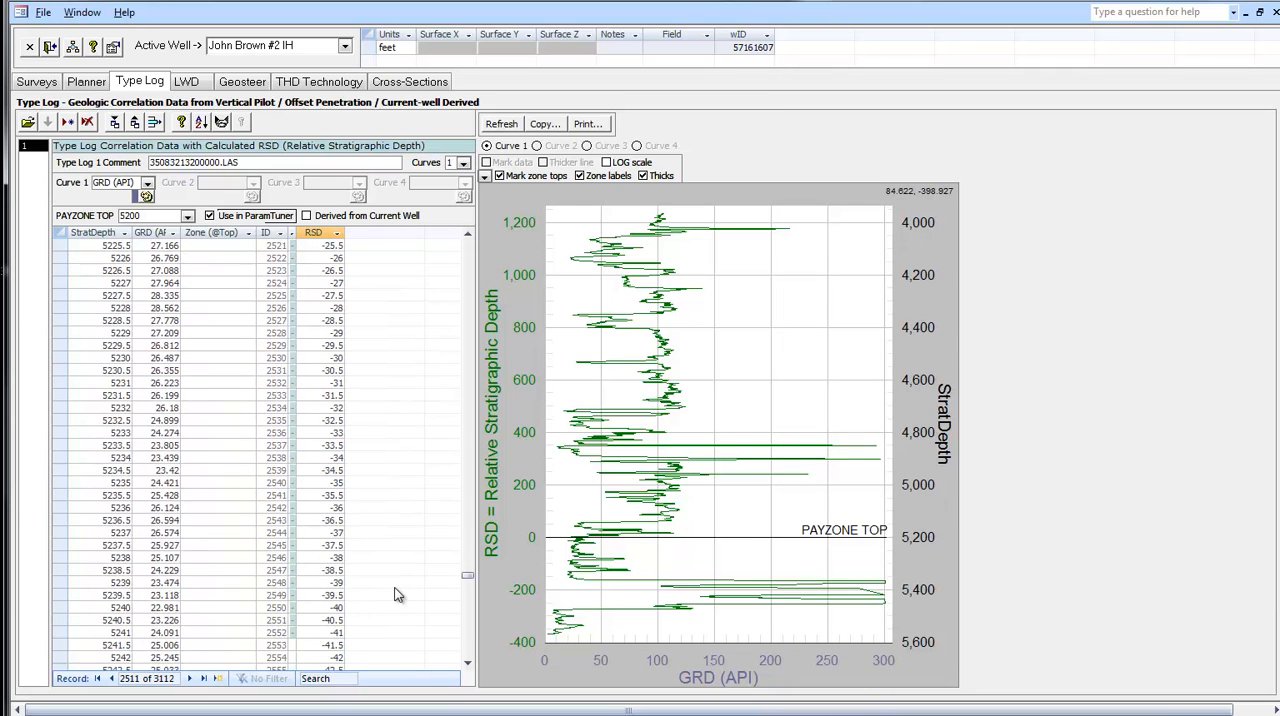
click(205, 608)
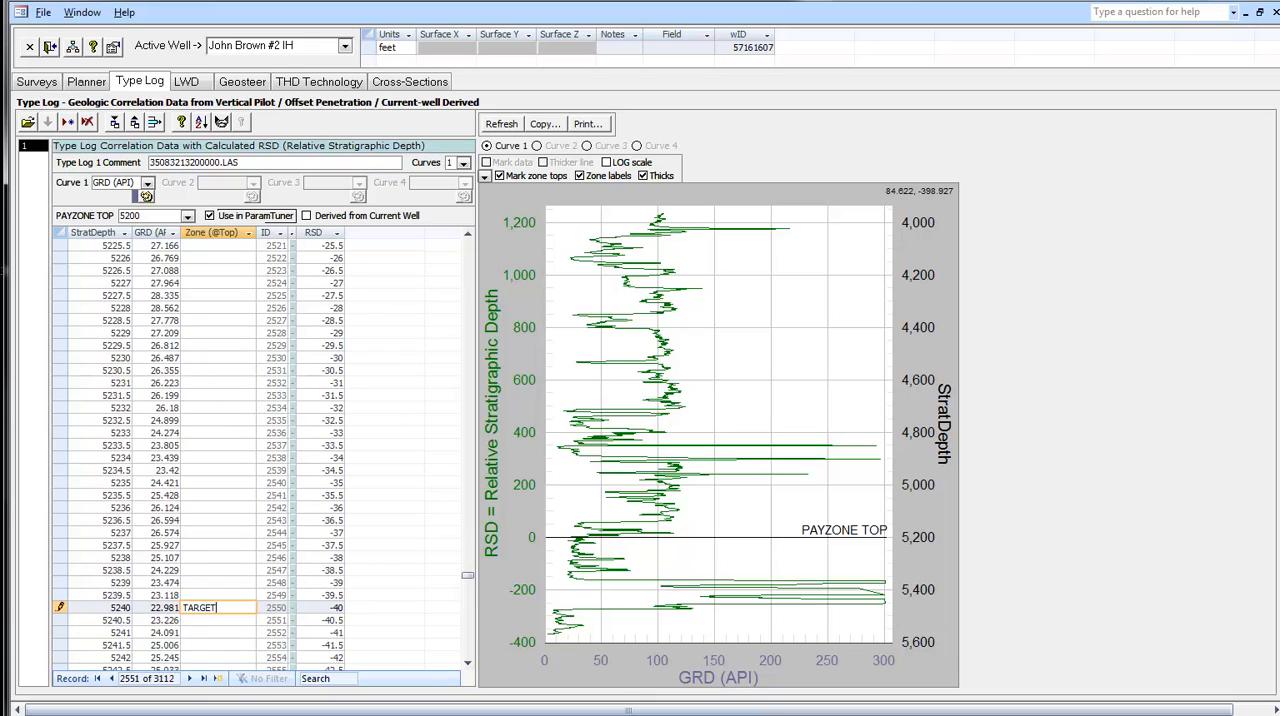
key(Tab)
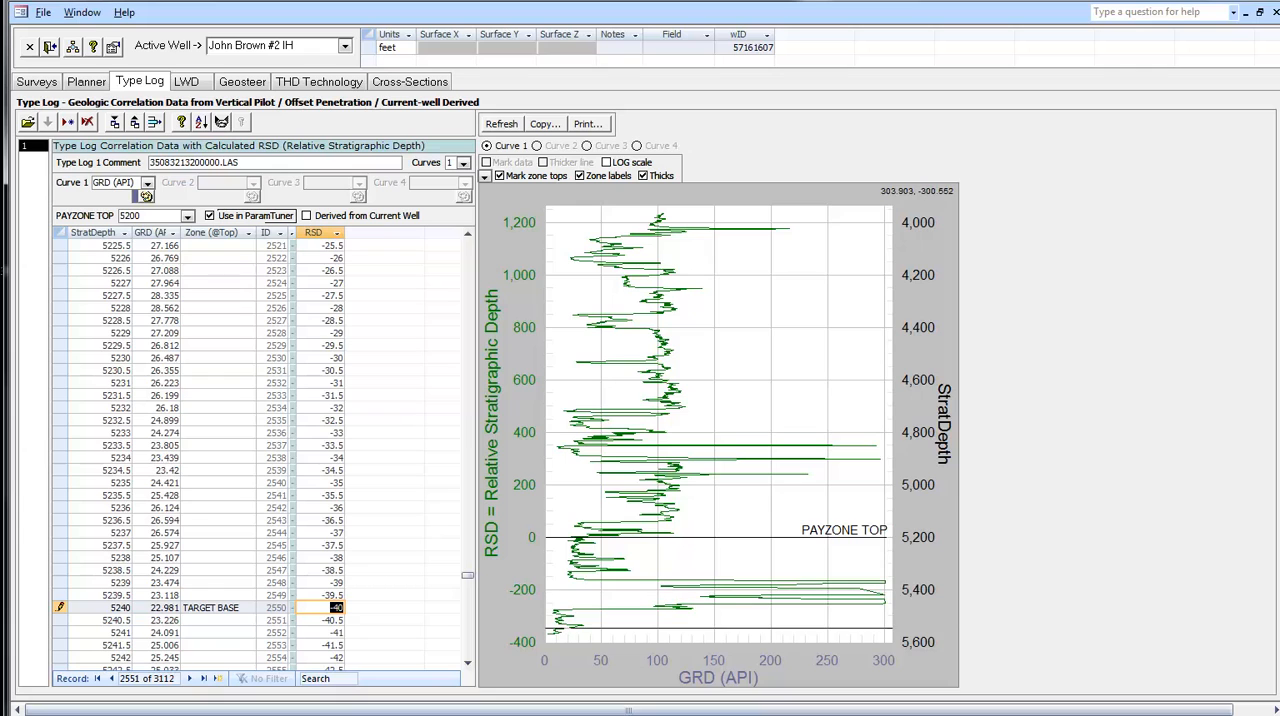
- Consult the GeoProg formation tops and name the zone at StratDepth 4014 "Cottage Grove"
key(alt+Tab)
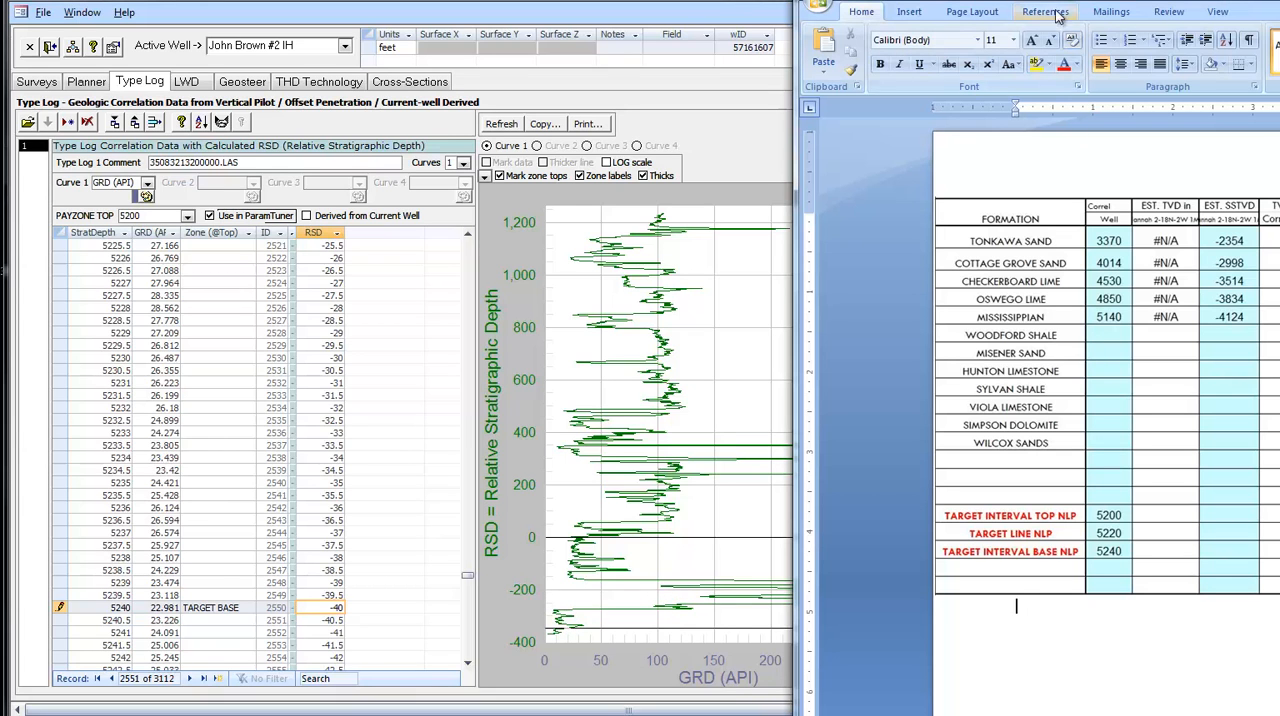
drag(1050, 1, 990, 0)
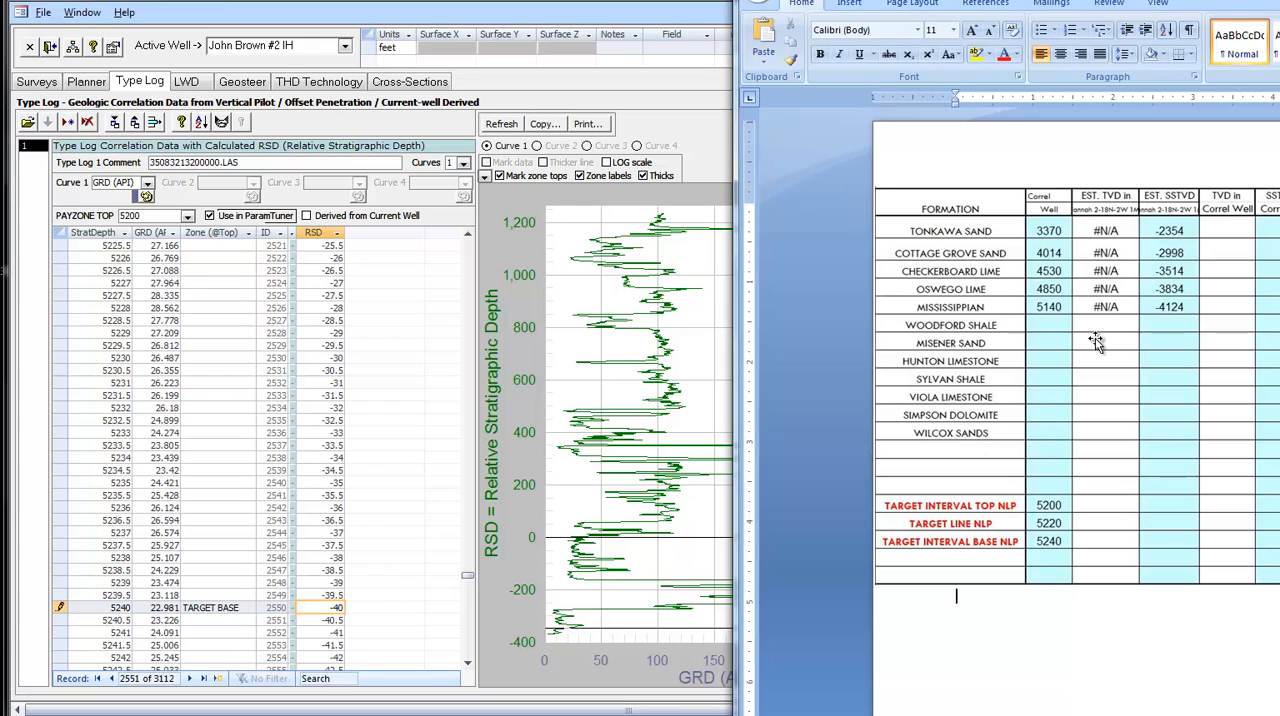
mouse_move(1130, 2)
mouse_down()
mouse_move(915, 3)
mouse_move(1132, 25)
mouse_up()
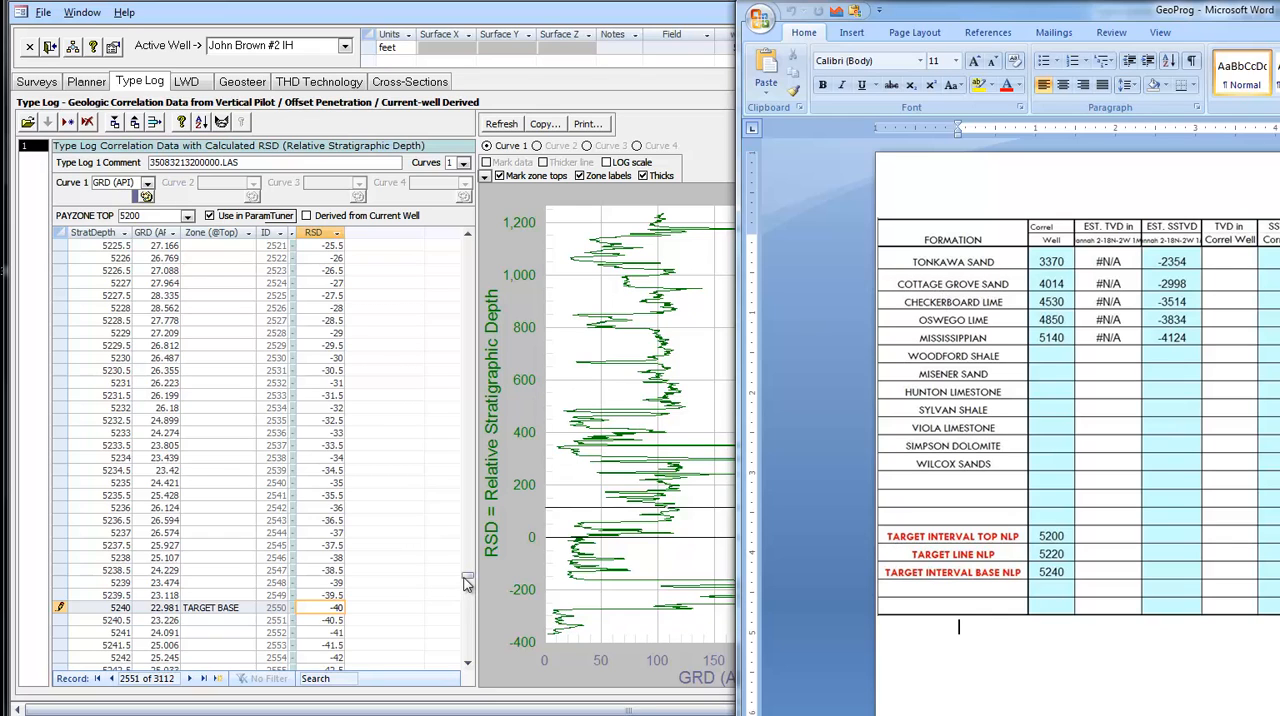
drag(467, 582, 446, 252)
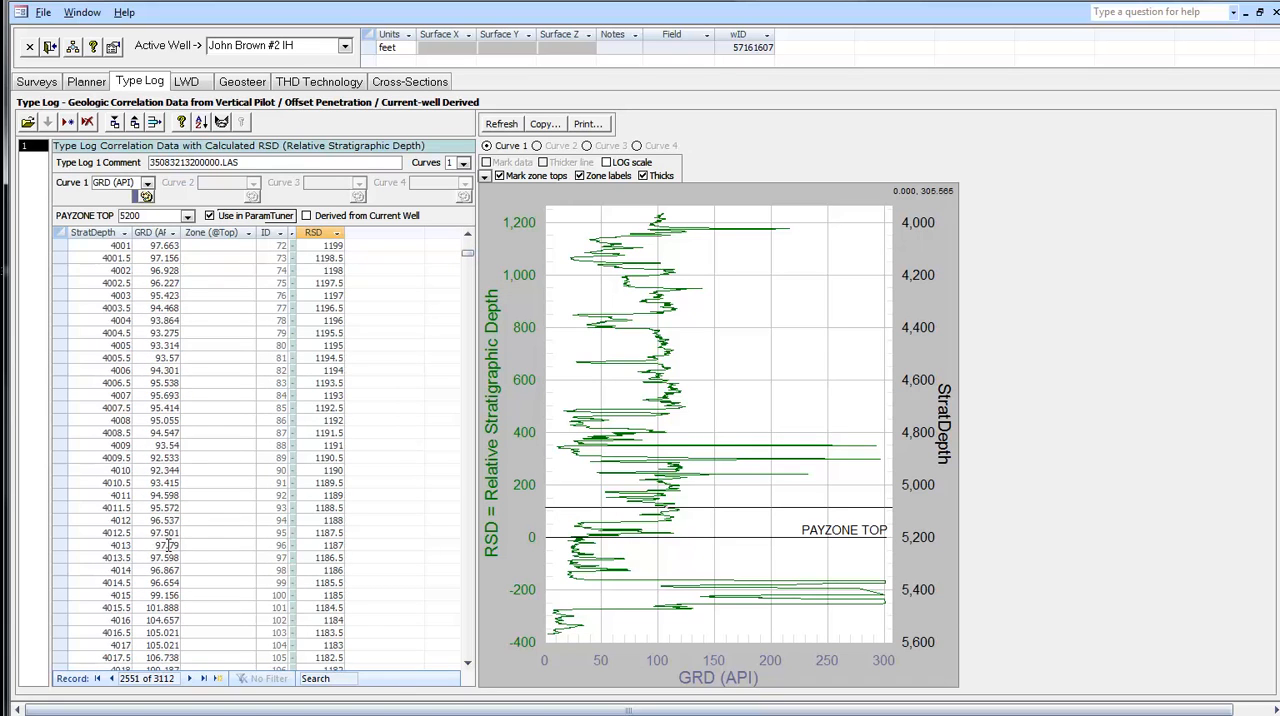
click(194, 570)
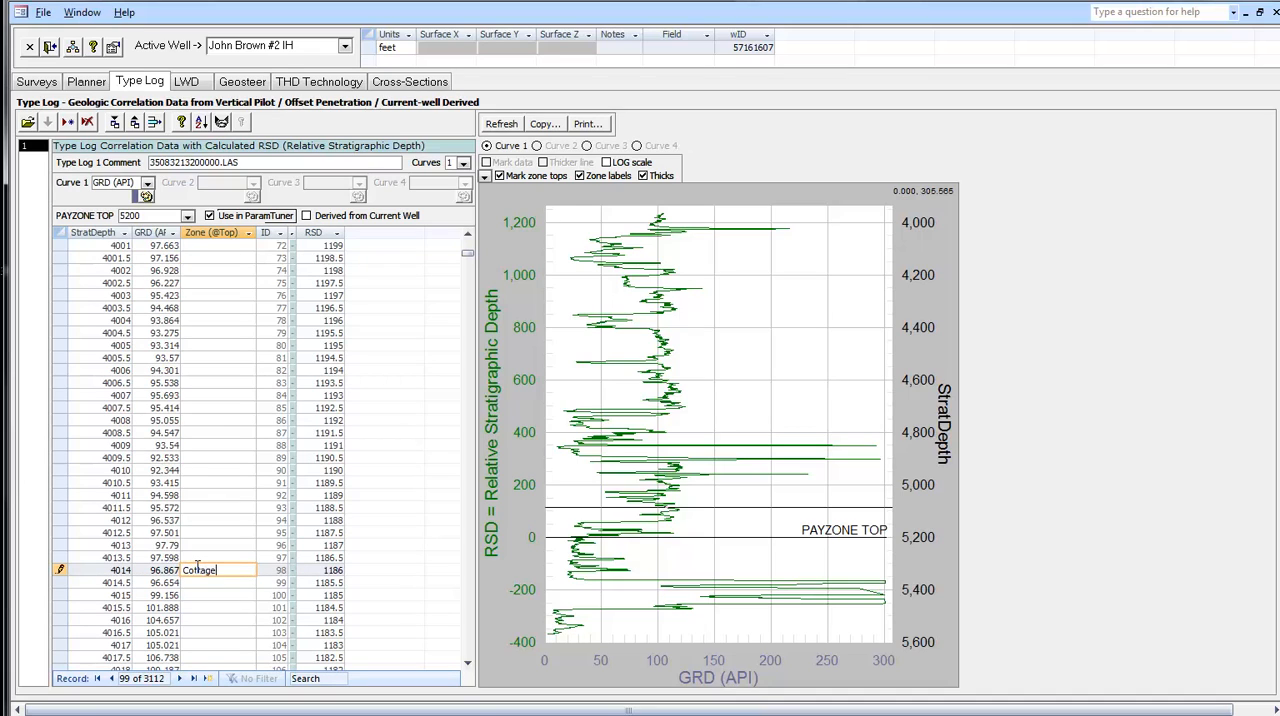
key(Tab)
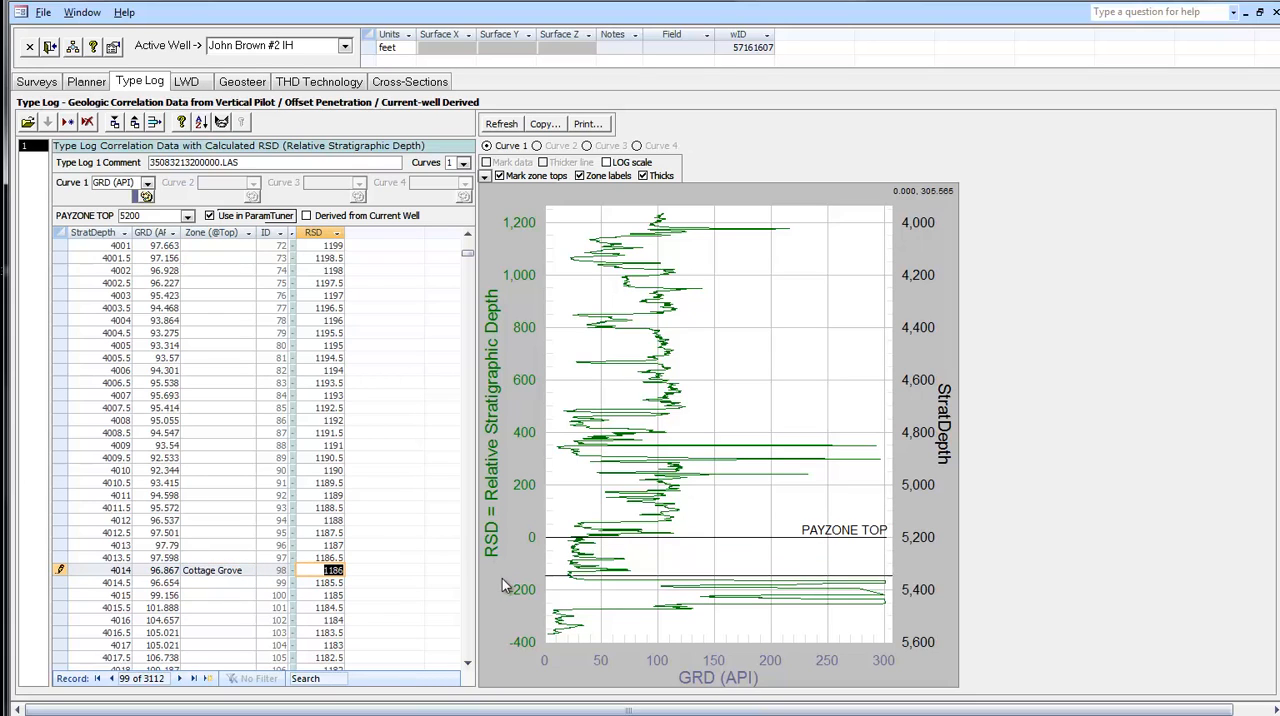
- Look up the next formation top in GeoProg and name the zone at StratDepth 4530 "Checkerboard Lime"
key(alt+Tab)
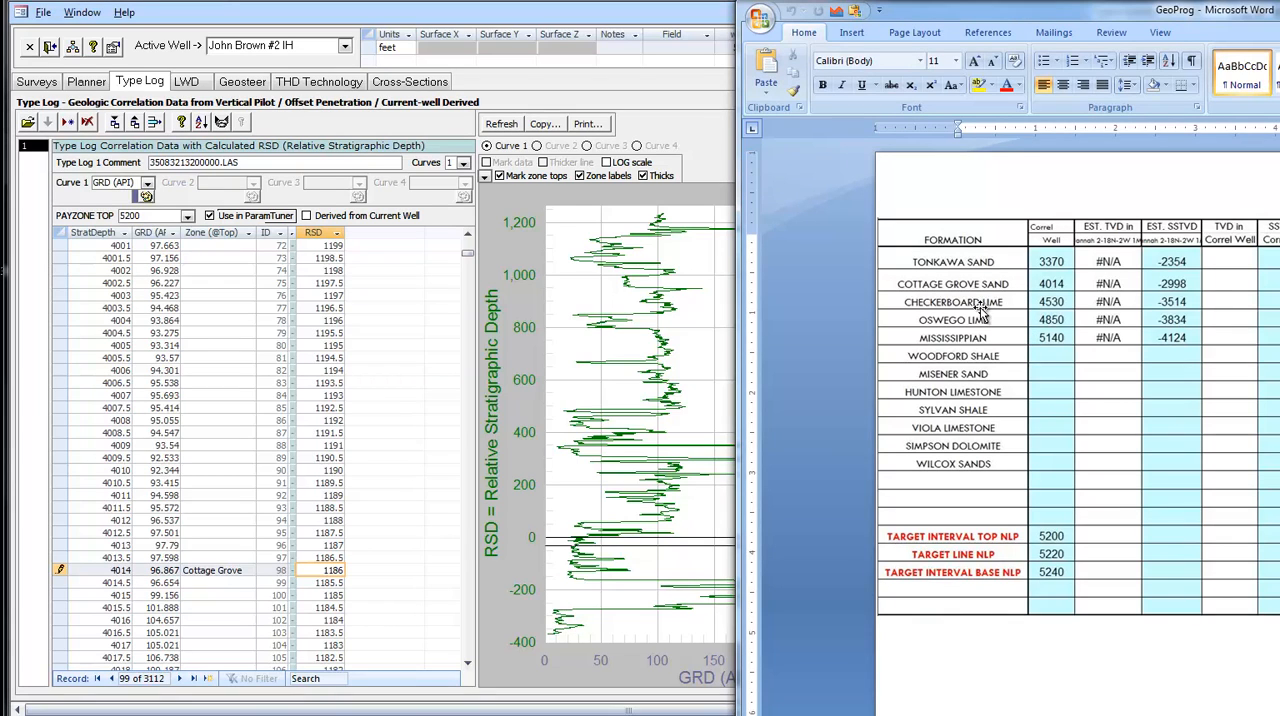
drag(469, 260, 462, 437)
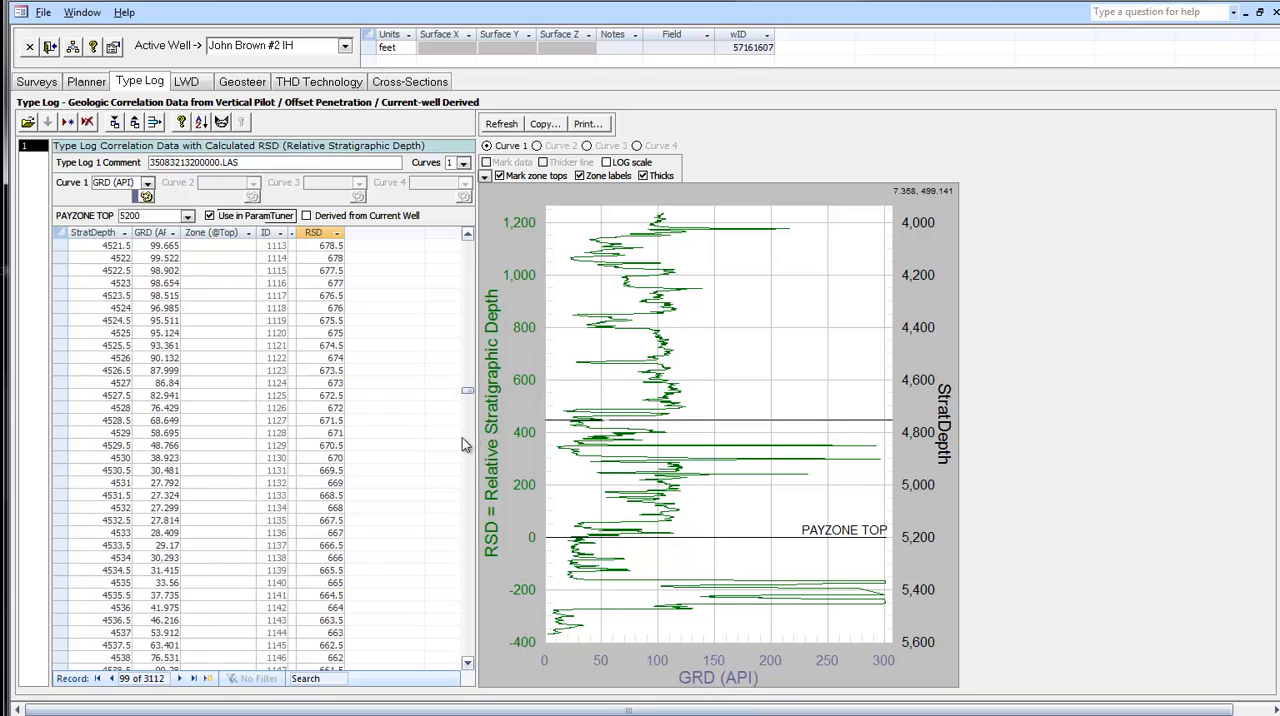
click(200, 455)
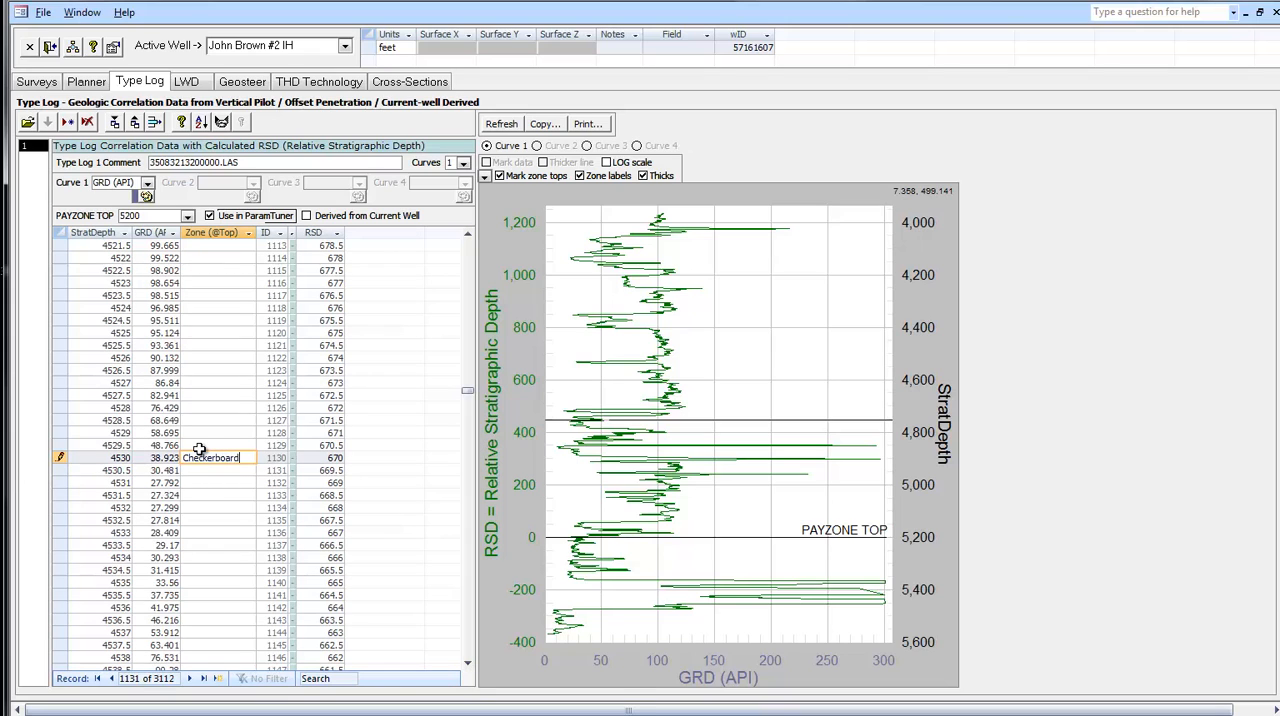
text(Checkerboard Lime)
key(Return)
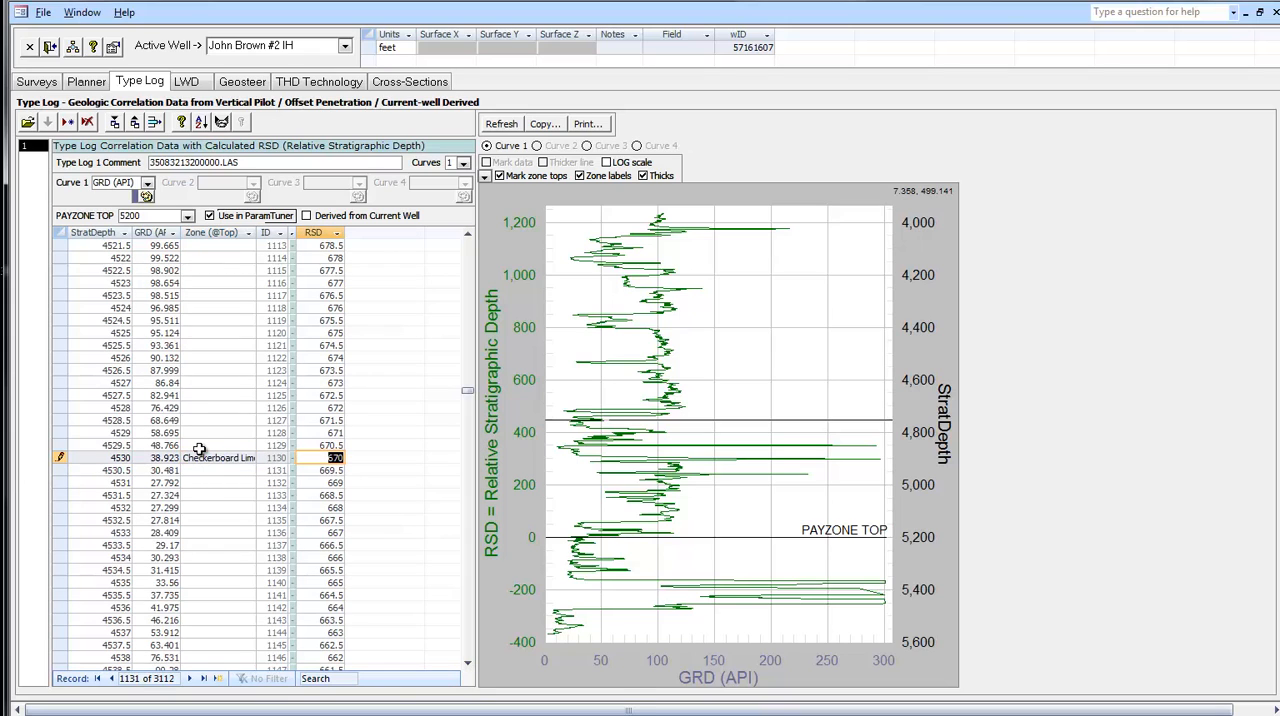
- Look up the Oswego top in the GeoProg table and name the zone at StratDepth 4850 "Oswego Lime"
key(alt+Tab)
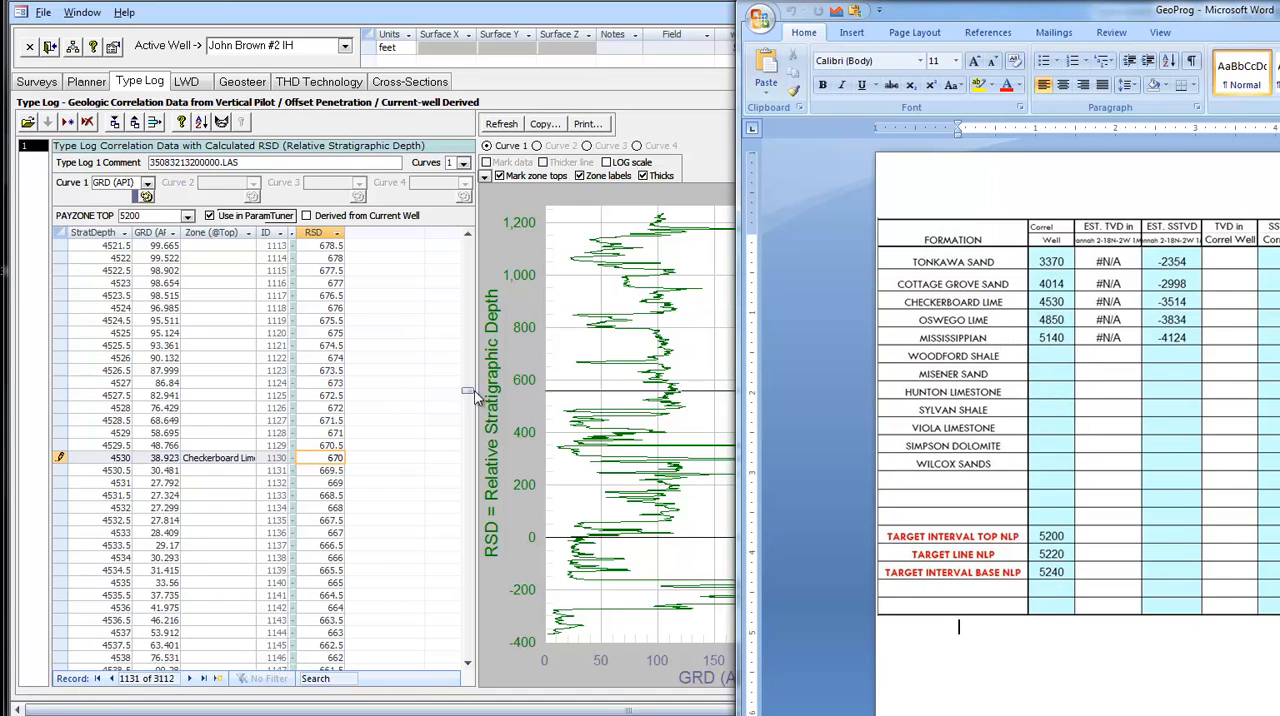
drag(467, 391, 467, 475)
scroll(467, 476, down, 5)
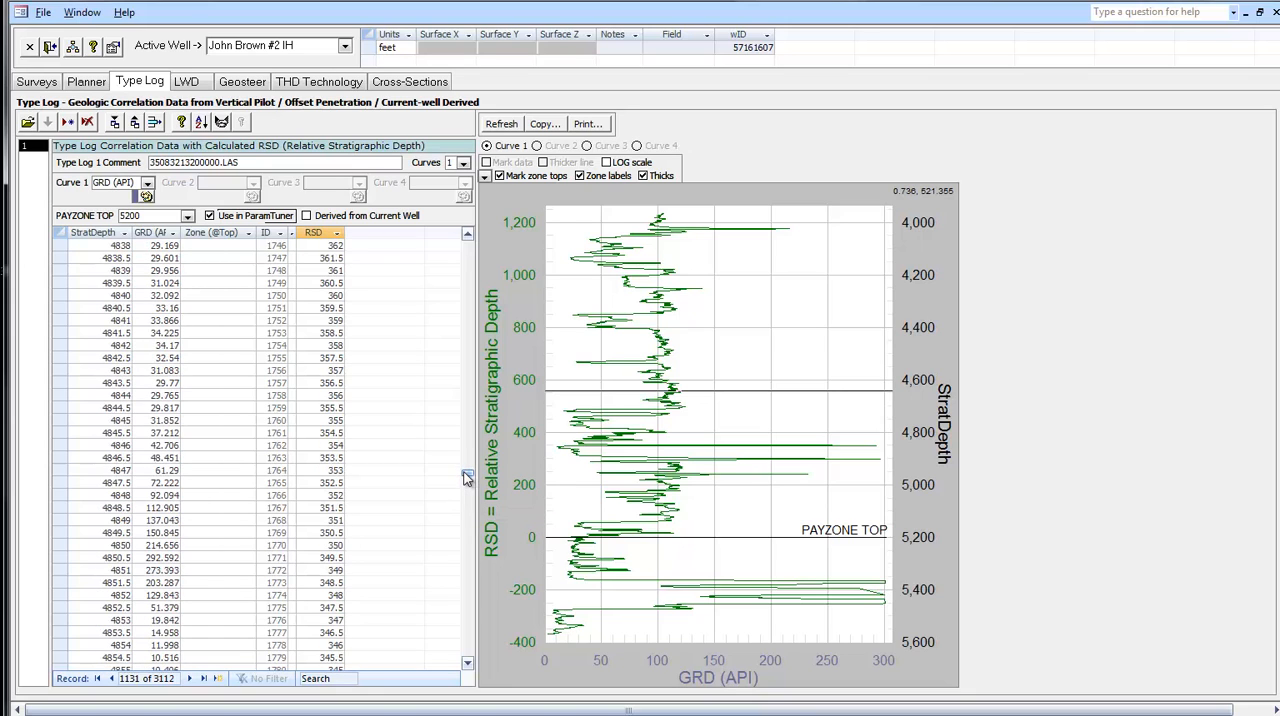
click(202, 544)
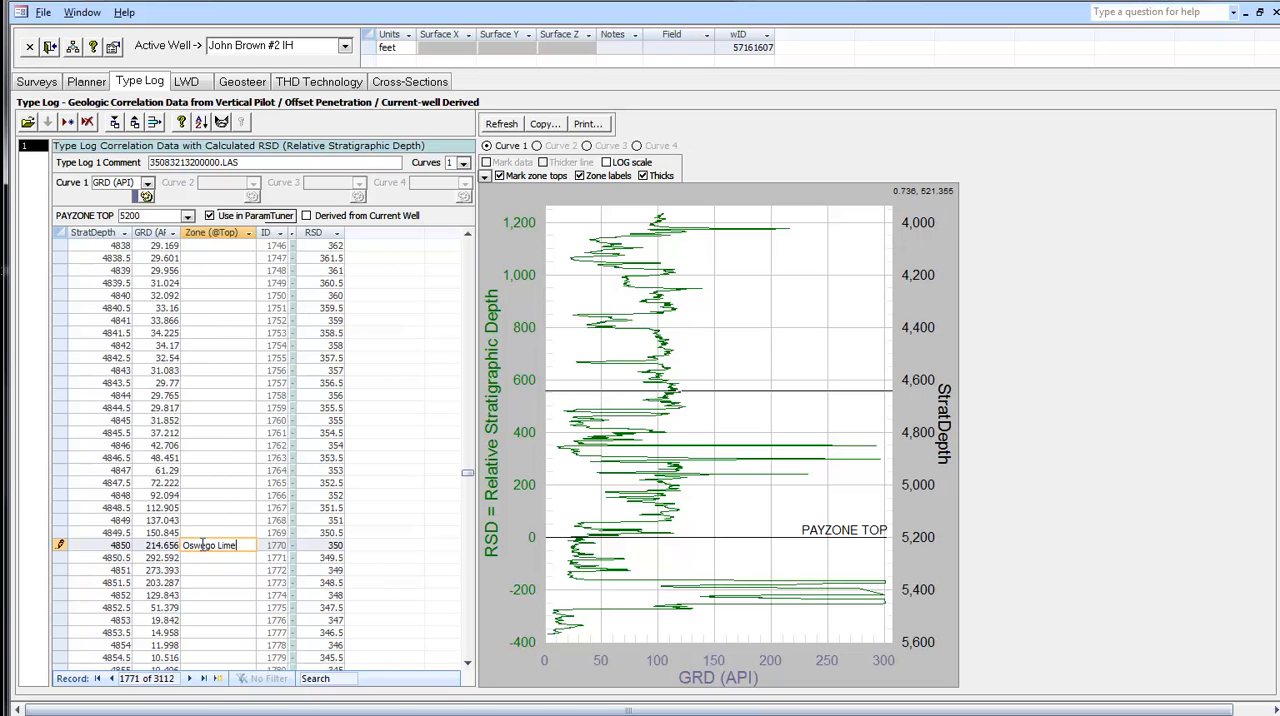
key(Tab)
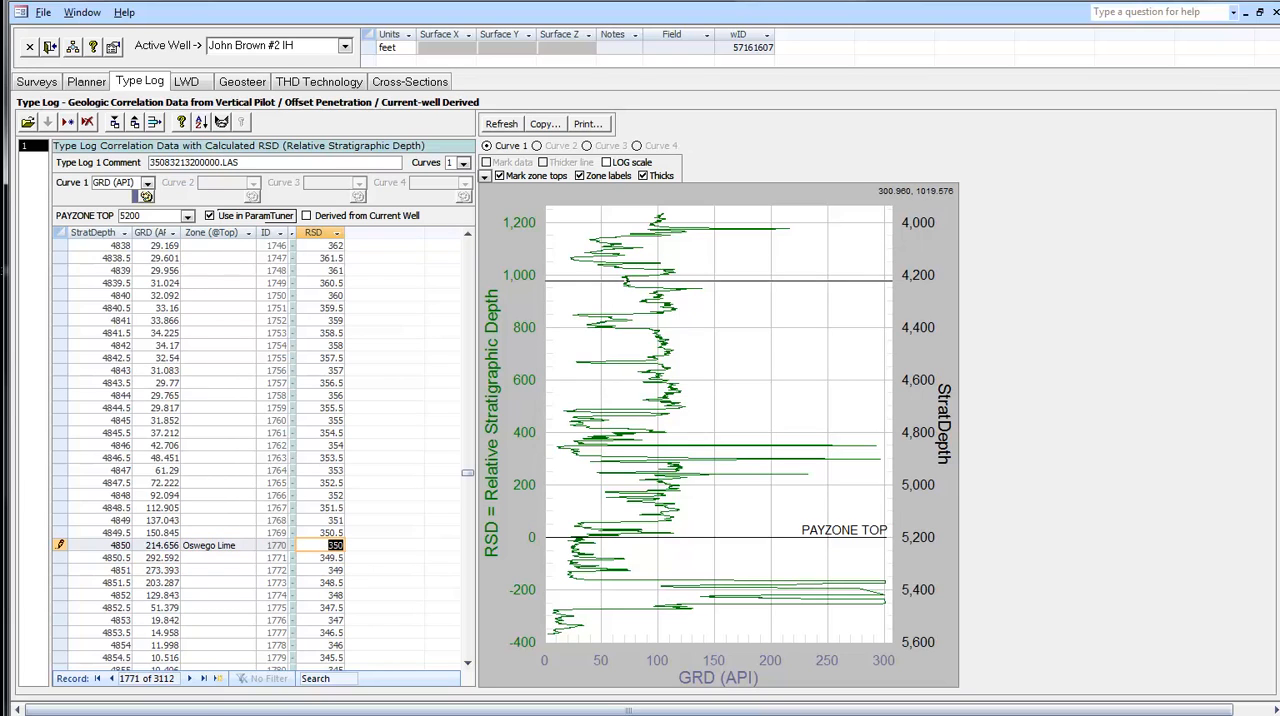
- Look up the Mississippian top in GeoProg, name the zone at StratDepth 5140 "Mississippian", and refresh the type log plot
key(alt+Tab)
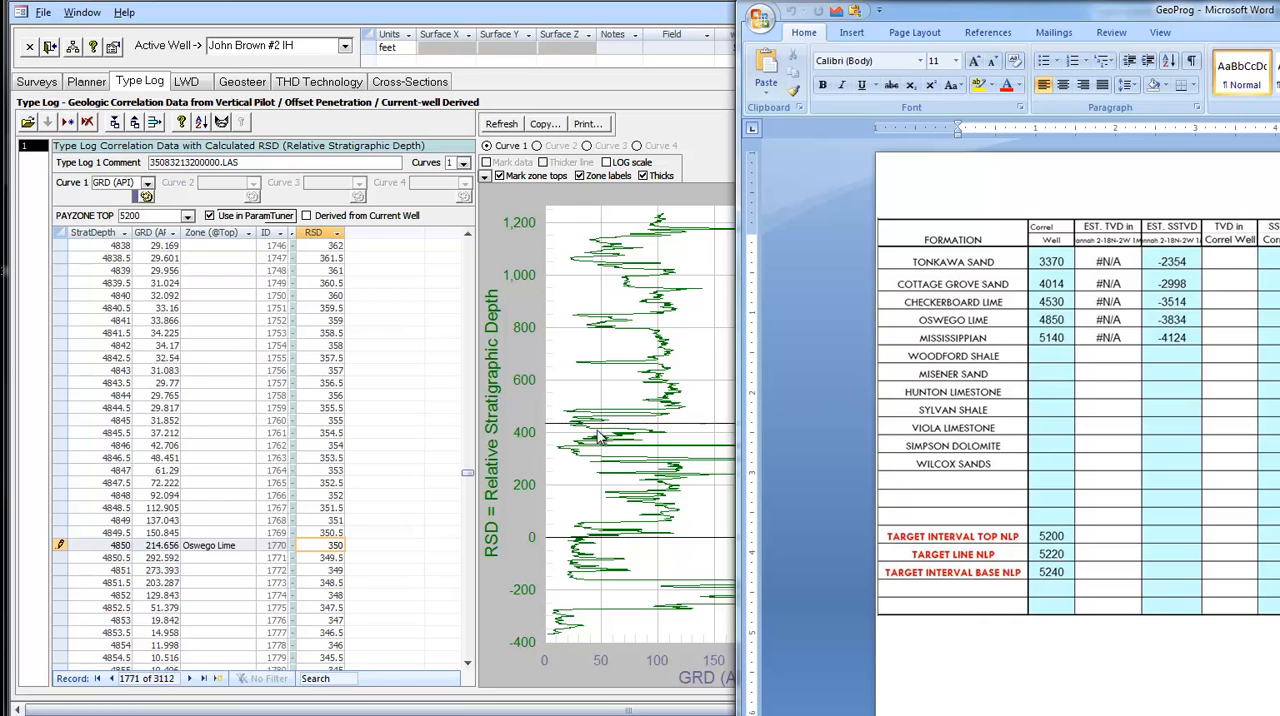
click(446, 494)
drag(466, 473, 472, 552)
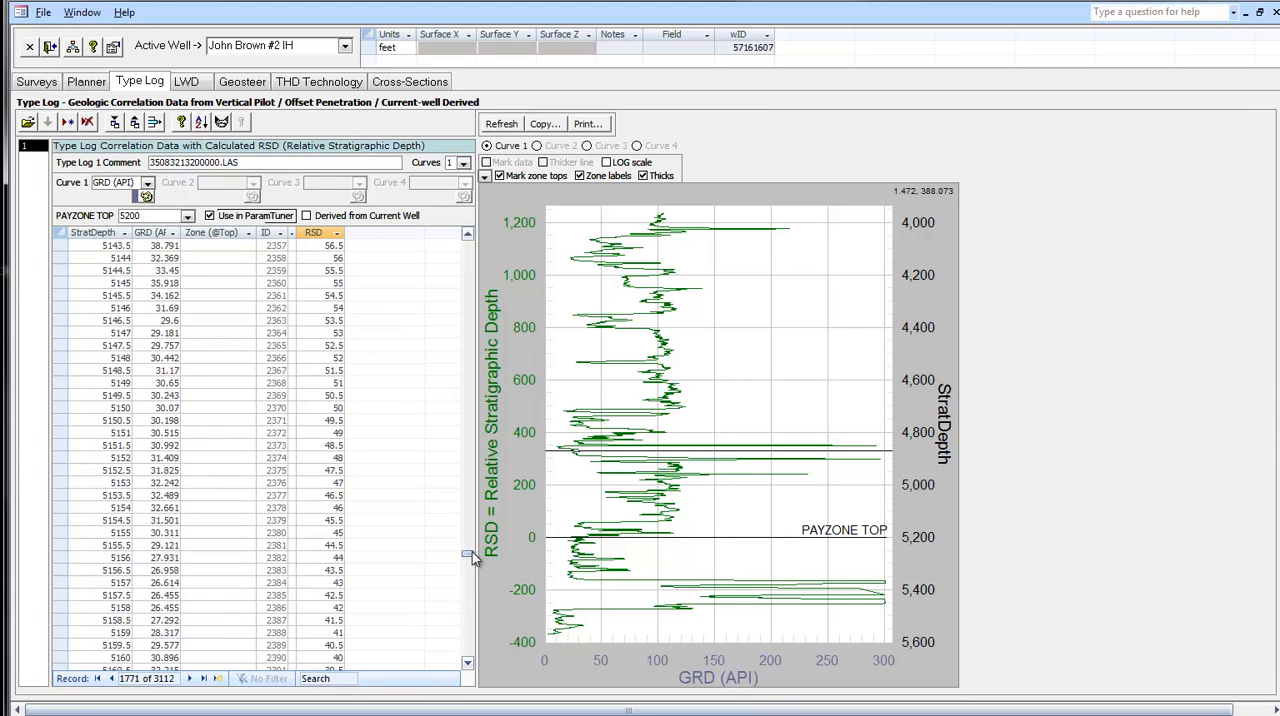
scroll(472, 552, up, 7)
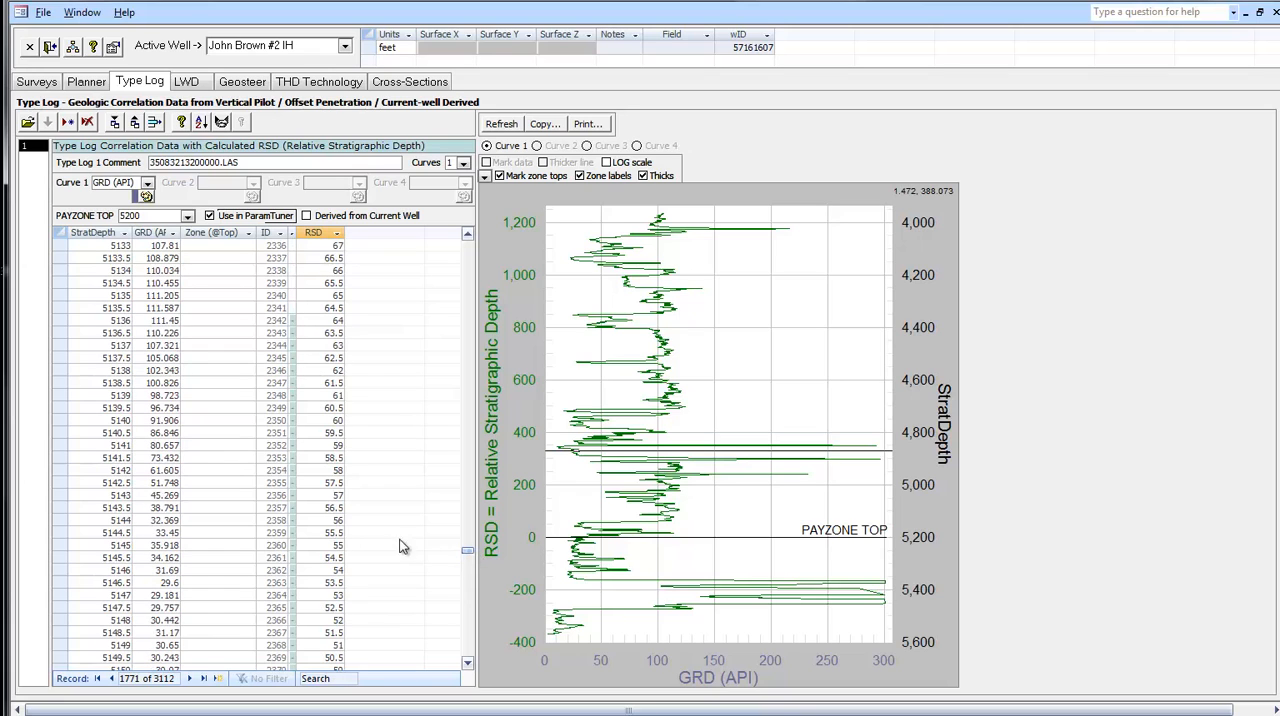
click(201, 420)
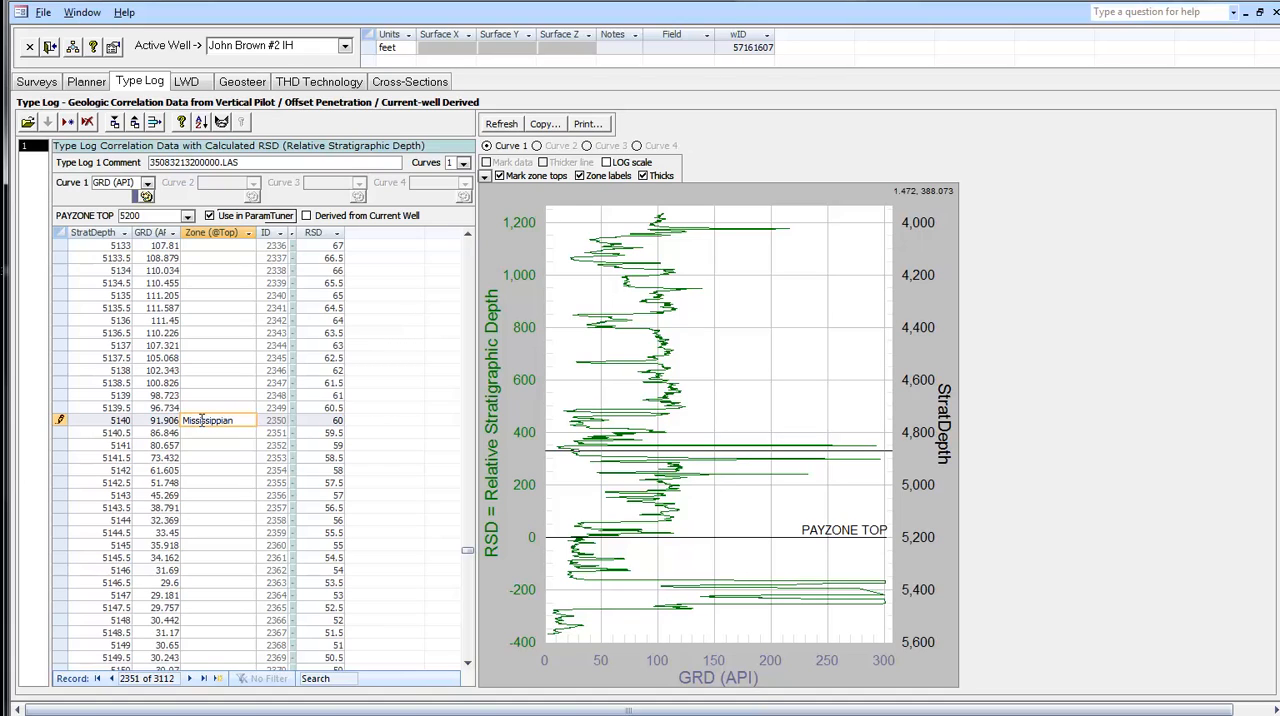
key(Tab)
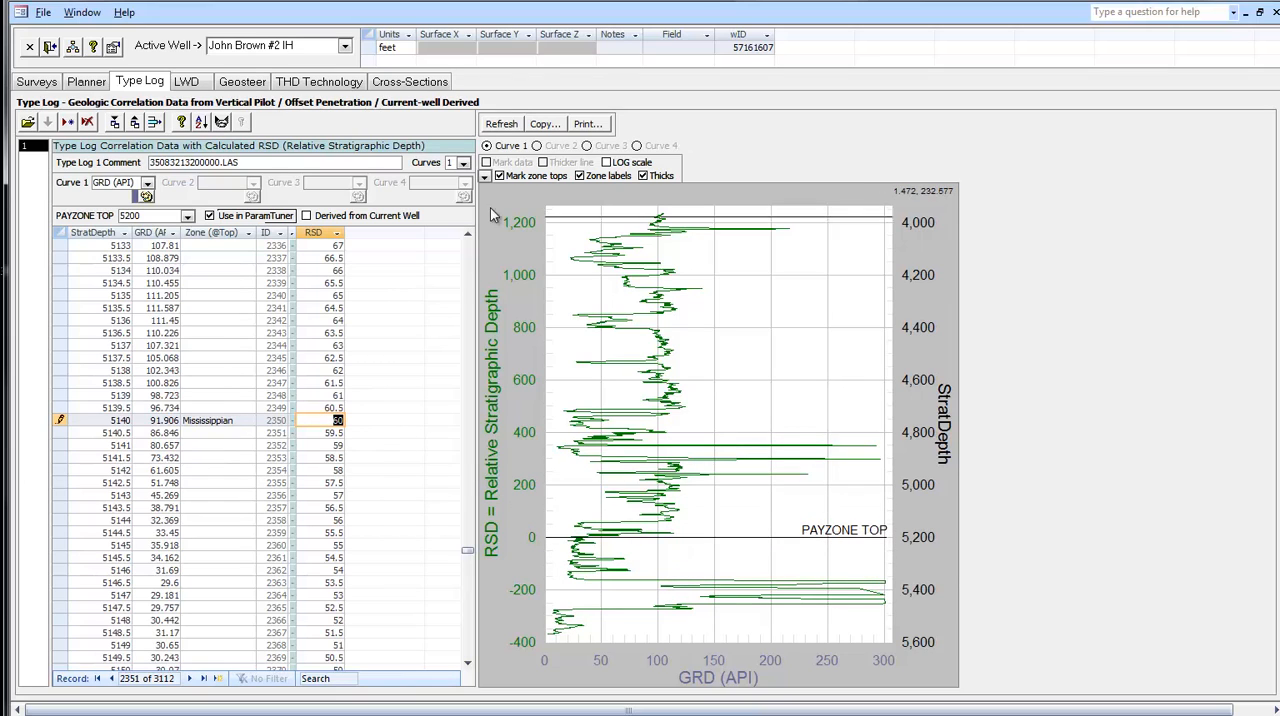
click(501, 124)
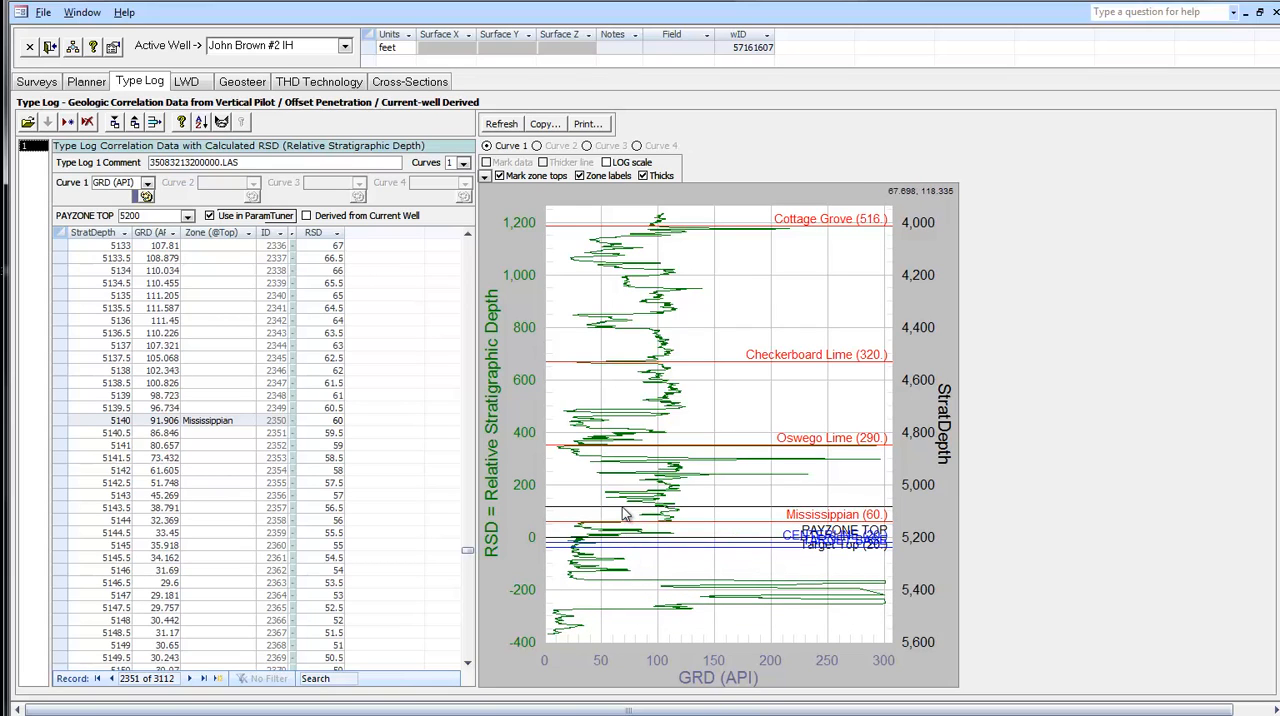
- Zoom the type log plot to the interval around the payzone and try sending the 6 thicks and zone names to the Marker Bed
drag(624, 514, 636, 619)
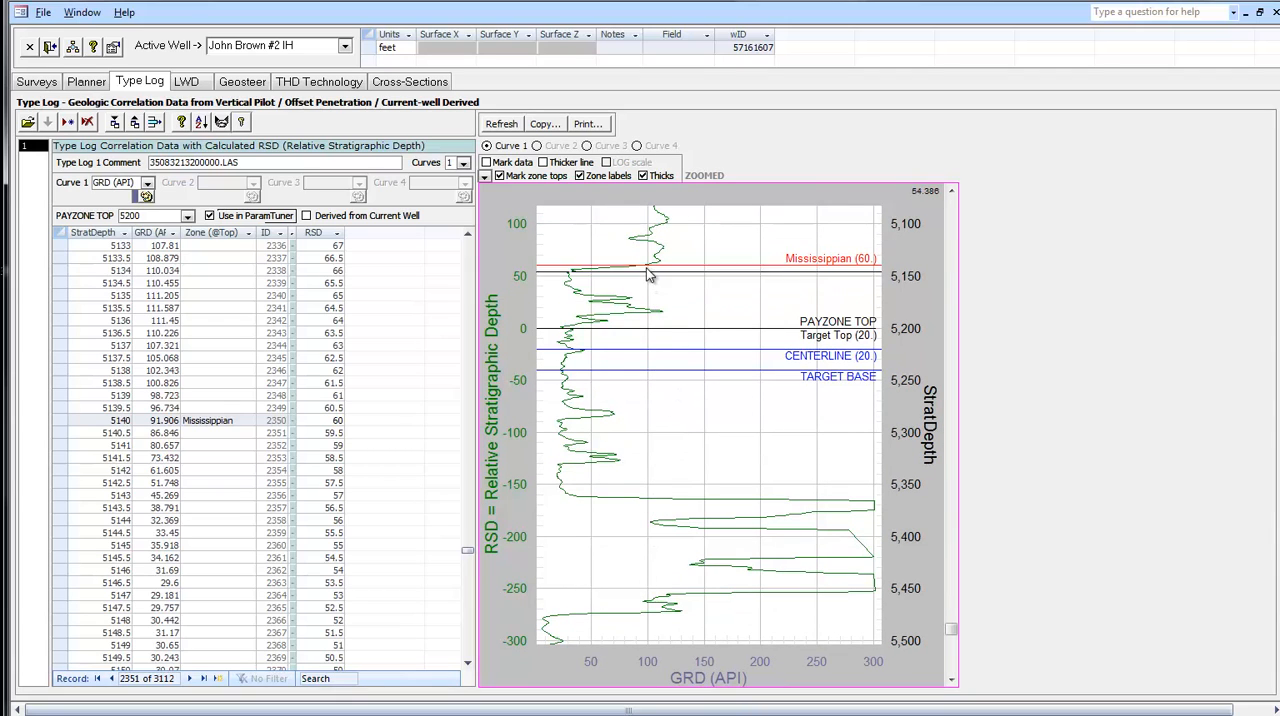
right_click(673, 379)
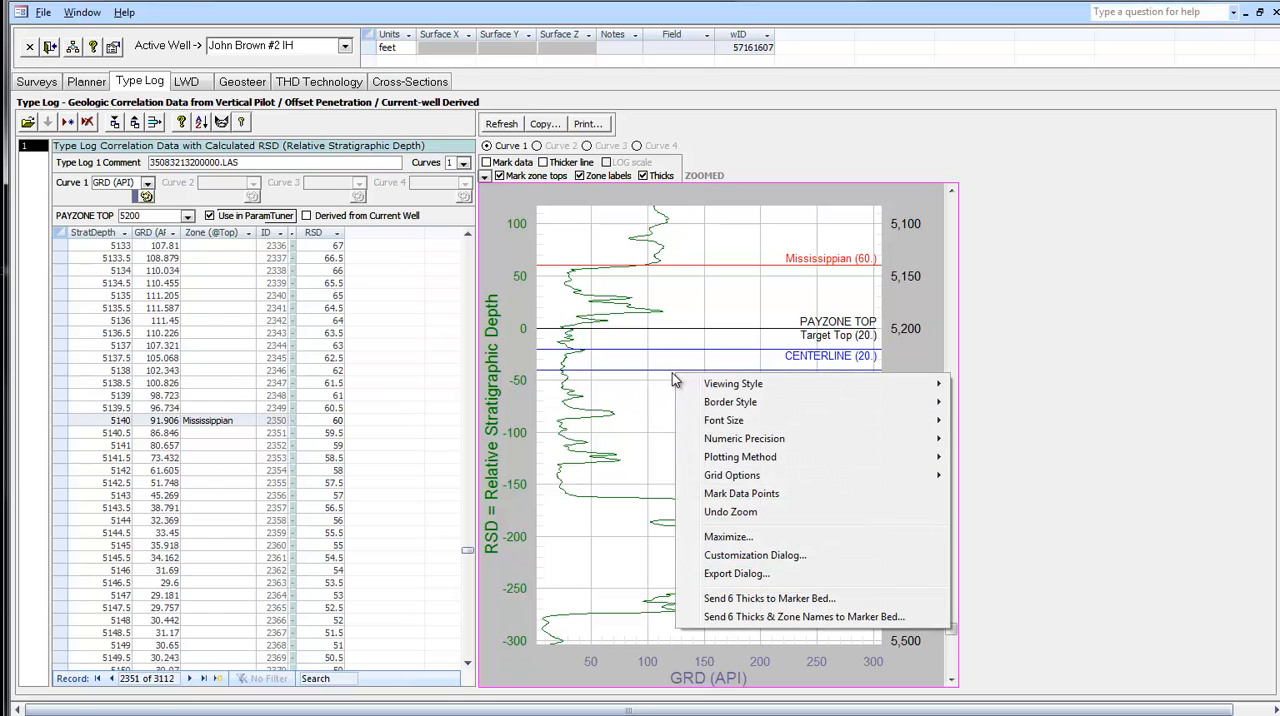
click(743, 620)
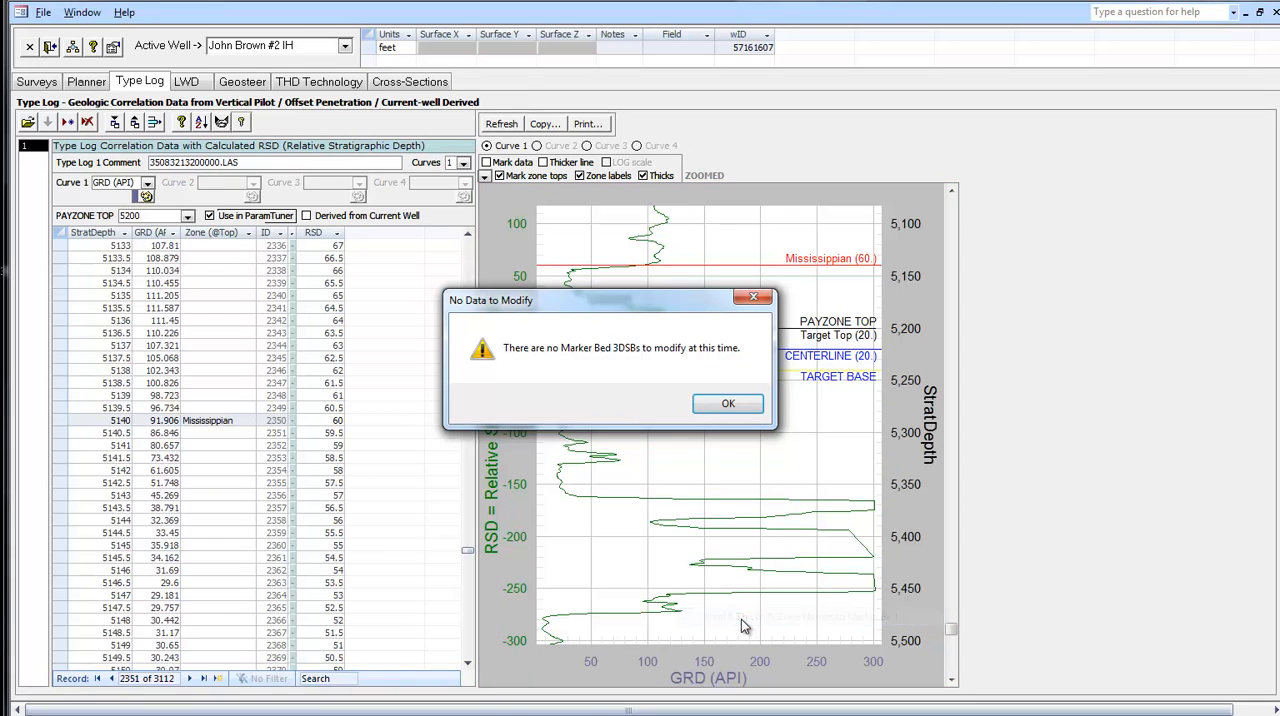
click(727, 404)
mouse_move(720, 404)
mouse_down()
mouse_move(645, 372)
mouse_move(620, 282)
mouse_up()
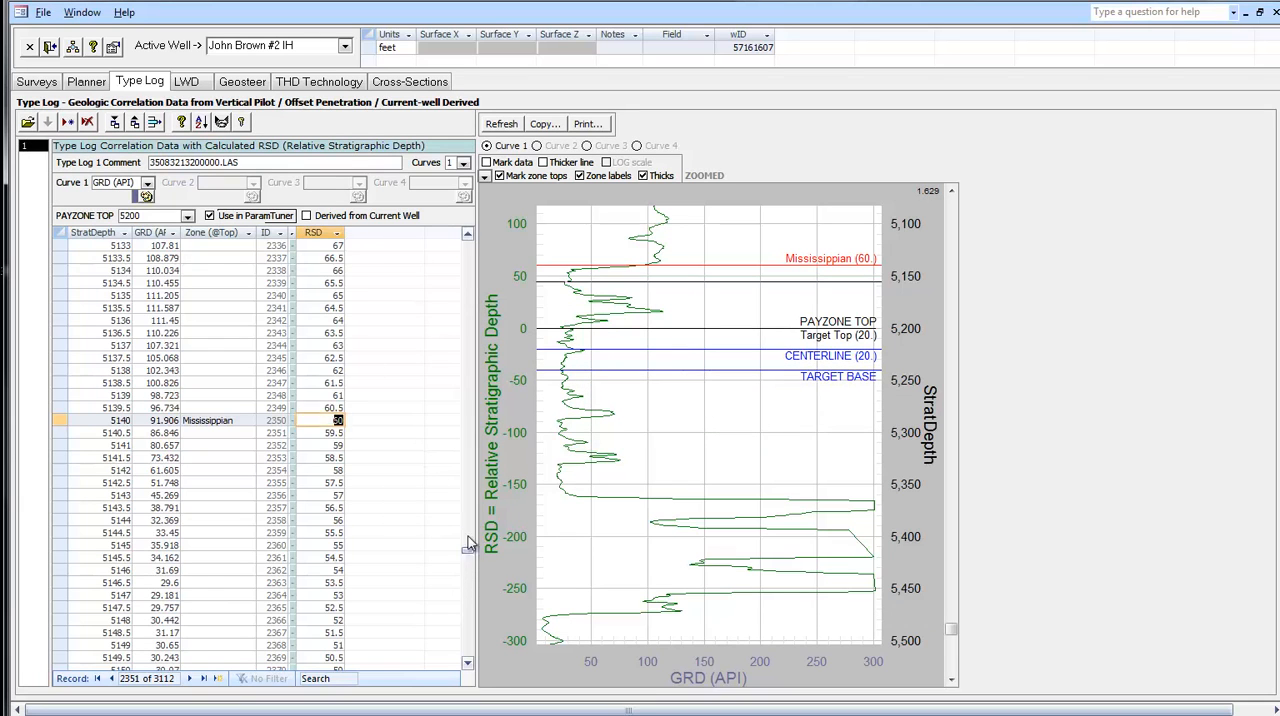
- Open the Surveys workbook from the desktop in Excel and review its directional survey rows, starting from the tie-in row
drag(466, 551, 467, 243)
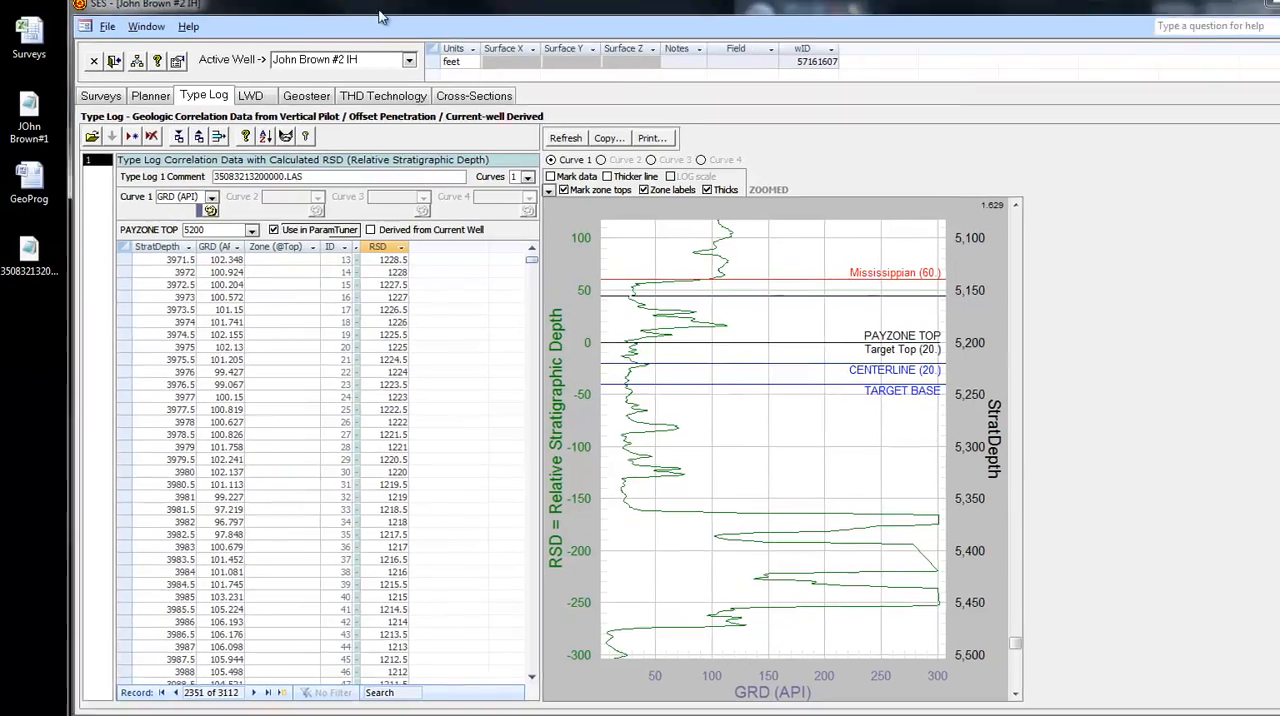
drag(380, 14, 460, 22)
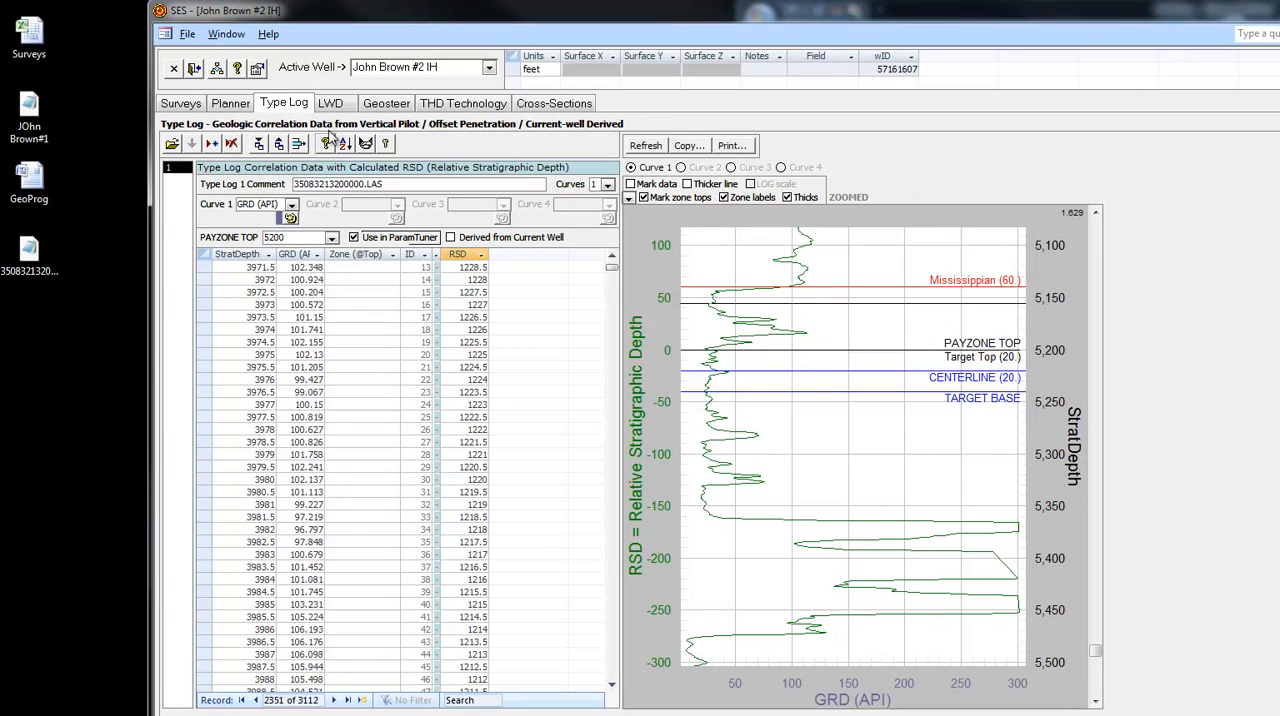
double_click(30, 40)
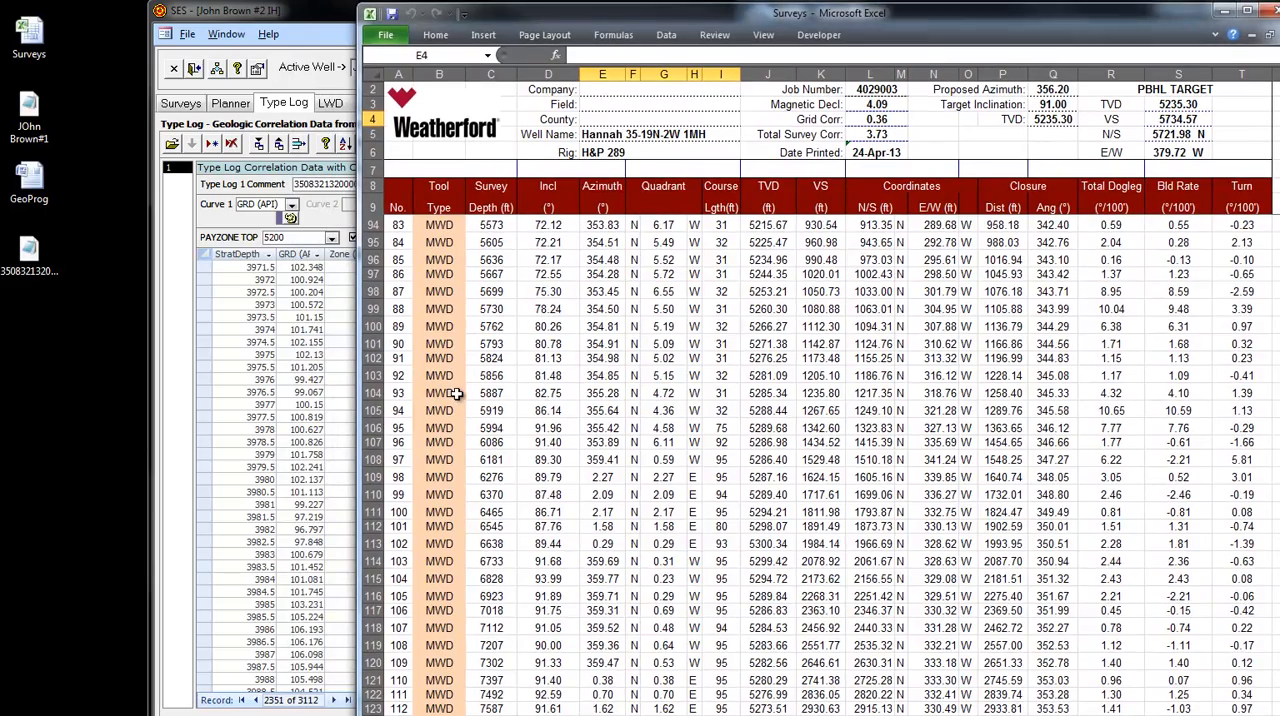
scroll(463, 395, up, 3)
scroll(463, 395, up, 20)
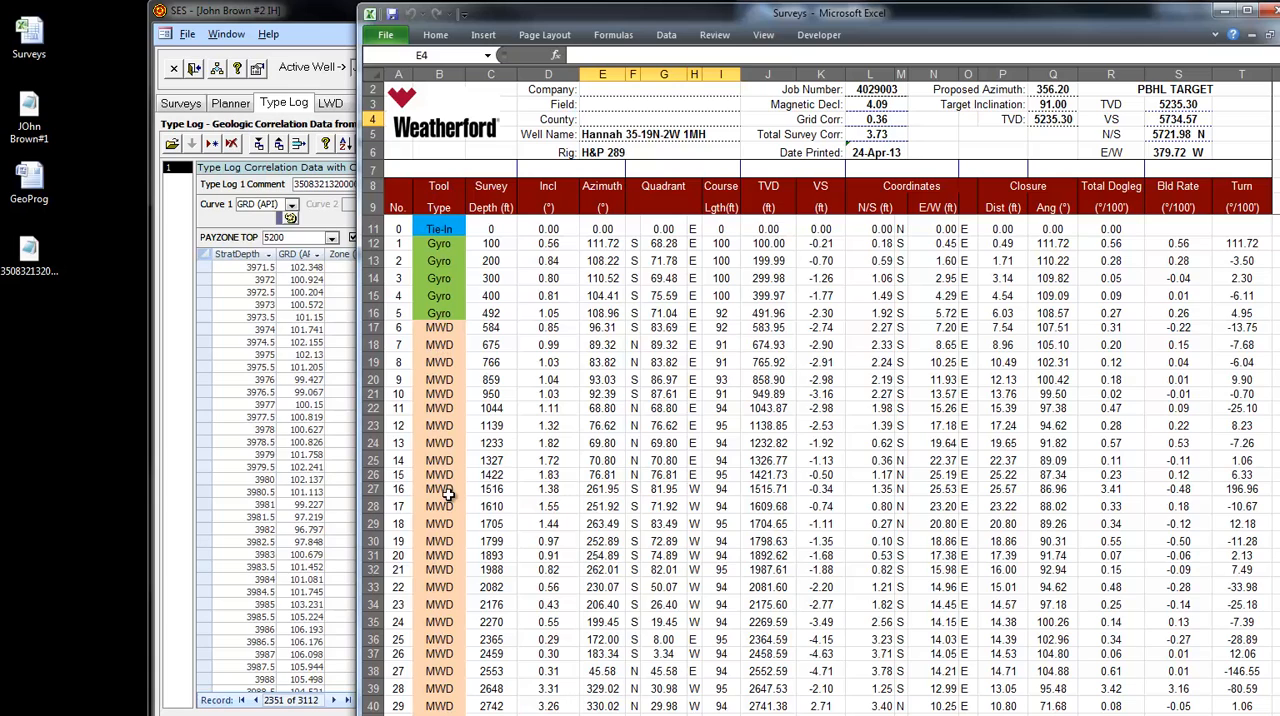
scroll(449, 495, down, 2)
scroll(449, 495, up, 2)
drag(617, 18, 760, 79)
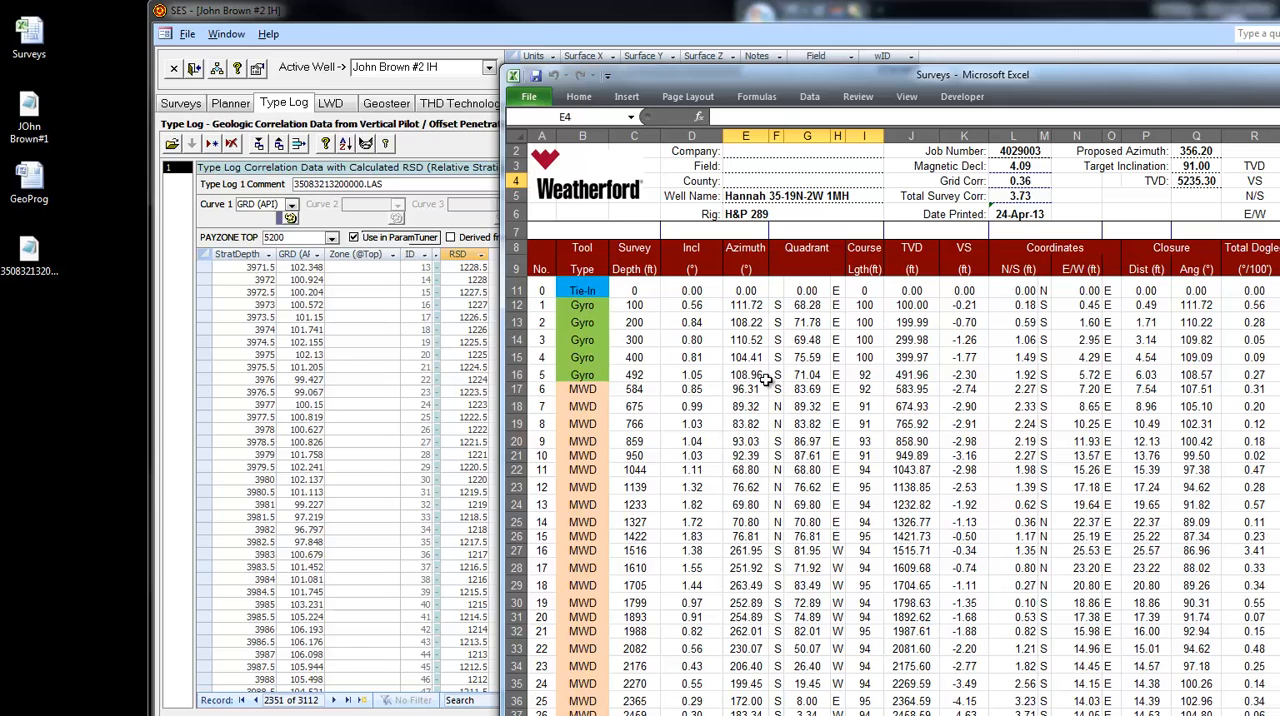
- Show the Directional Wellbore Surveys page in SES and arrange it beside the Surveys workbook so both tables can be read
click(178, 113)
click(178, 111)
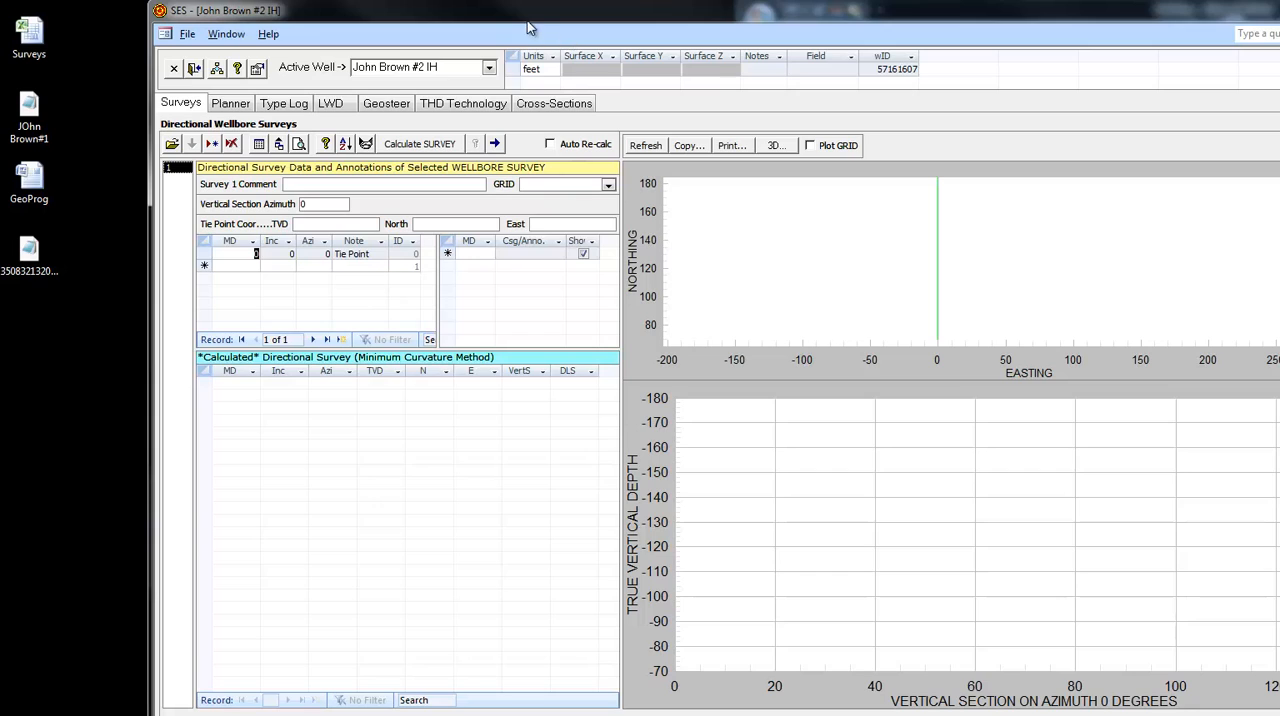
drag(500, 12, 351, 15)
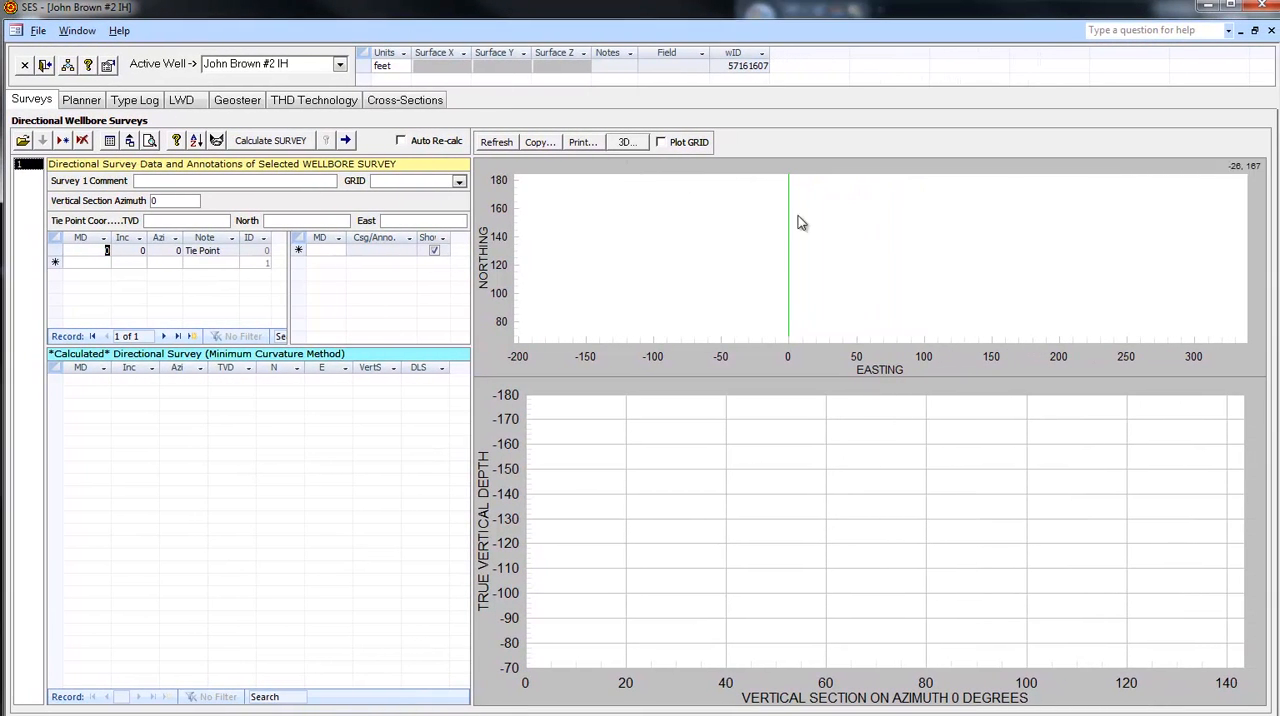
click(1279, 273)
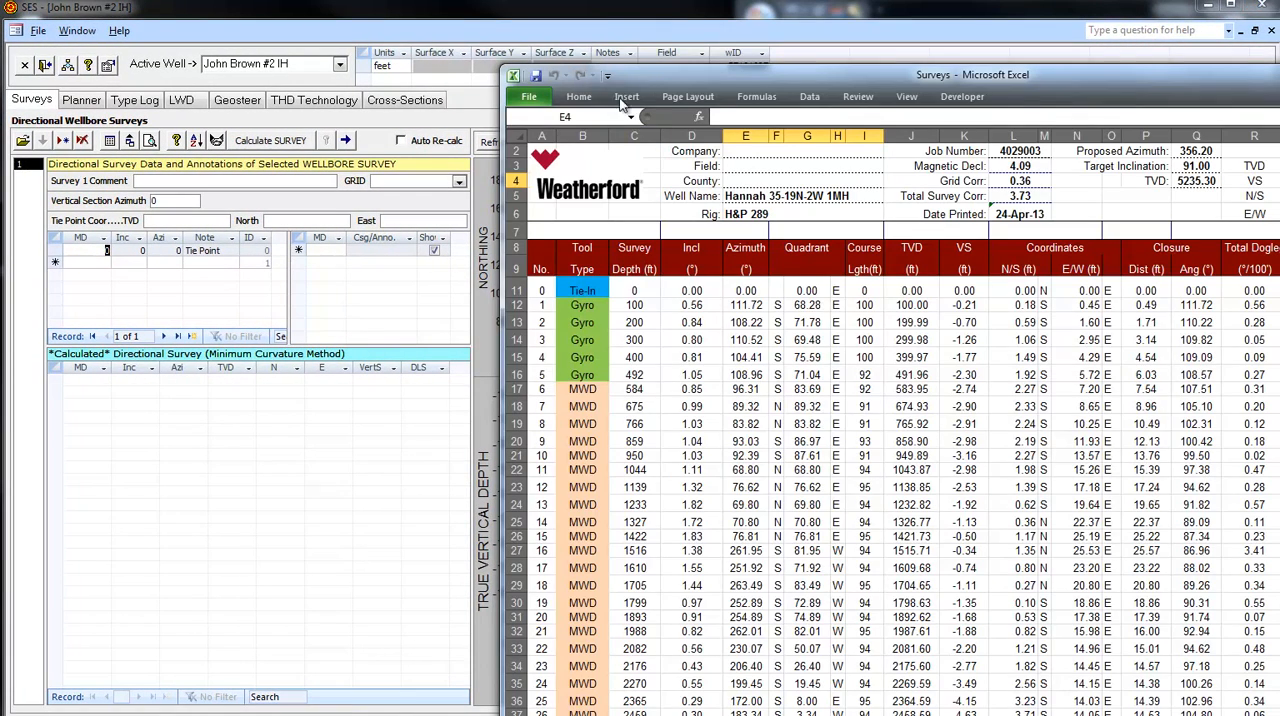
drag(630, 76, 666, 48)
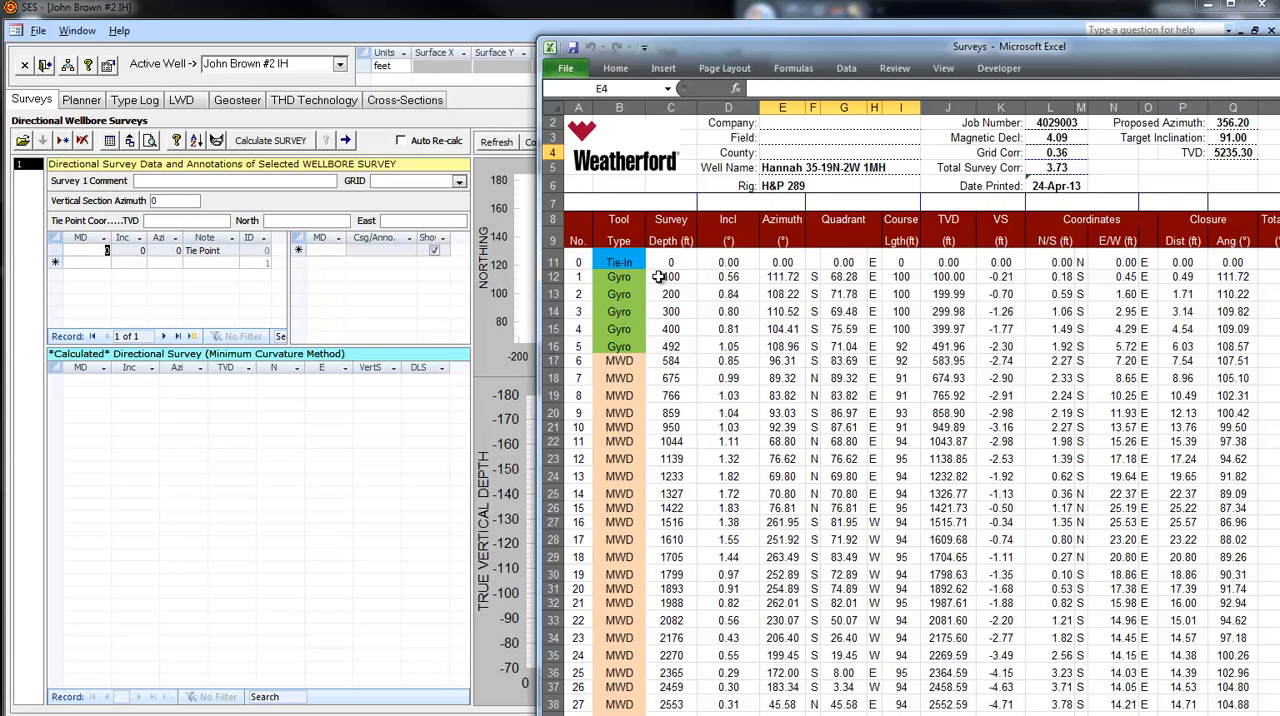
- Find survey 22 in the Surveys workbook and enter 20820 as the tie point MD in SES
scroll(847, 413, down, 4)
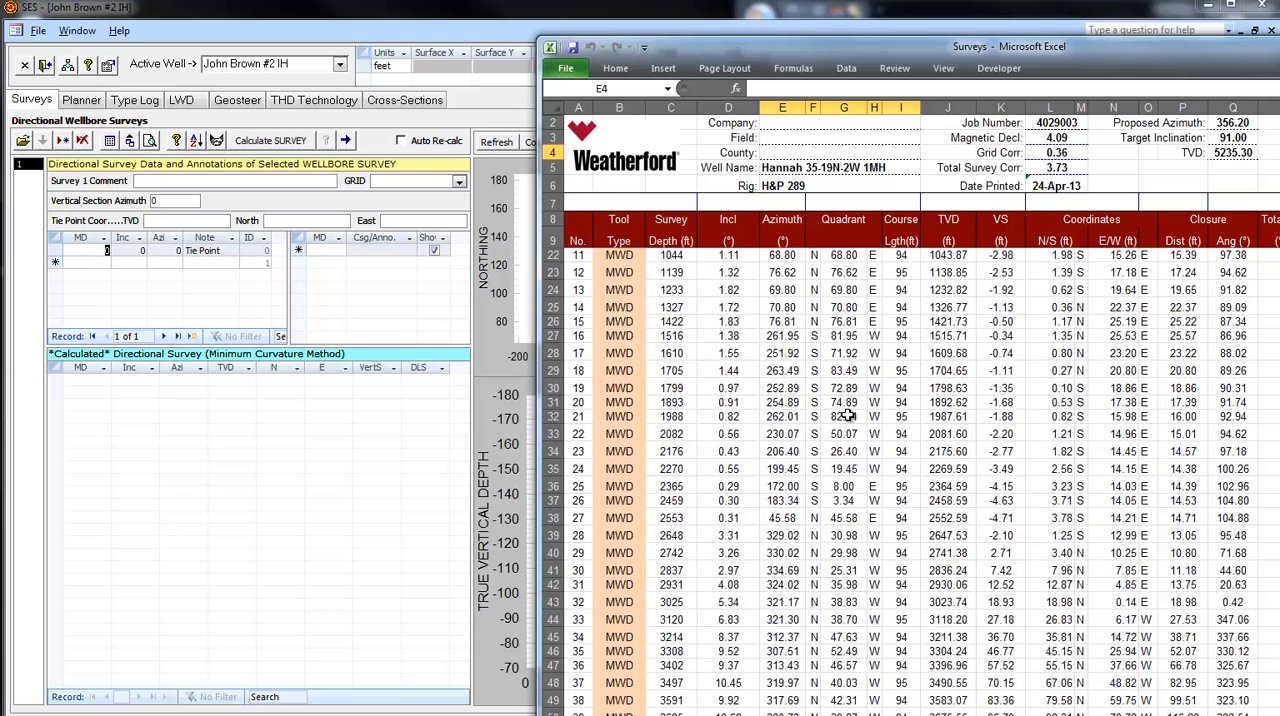
scroll(847, 413, down, 3)
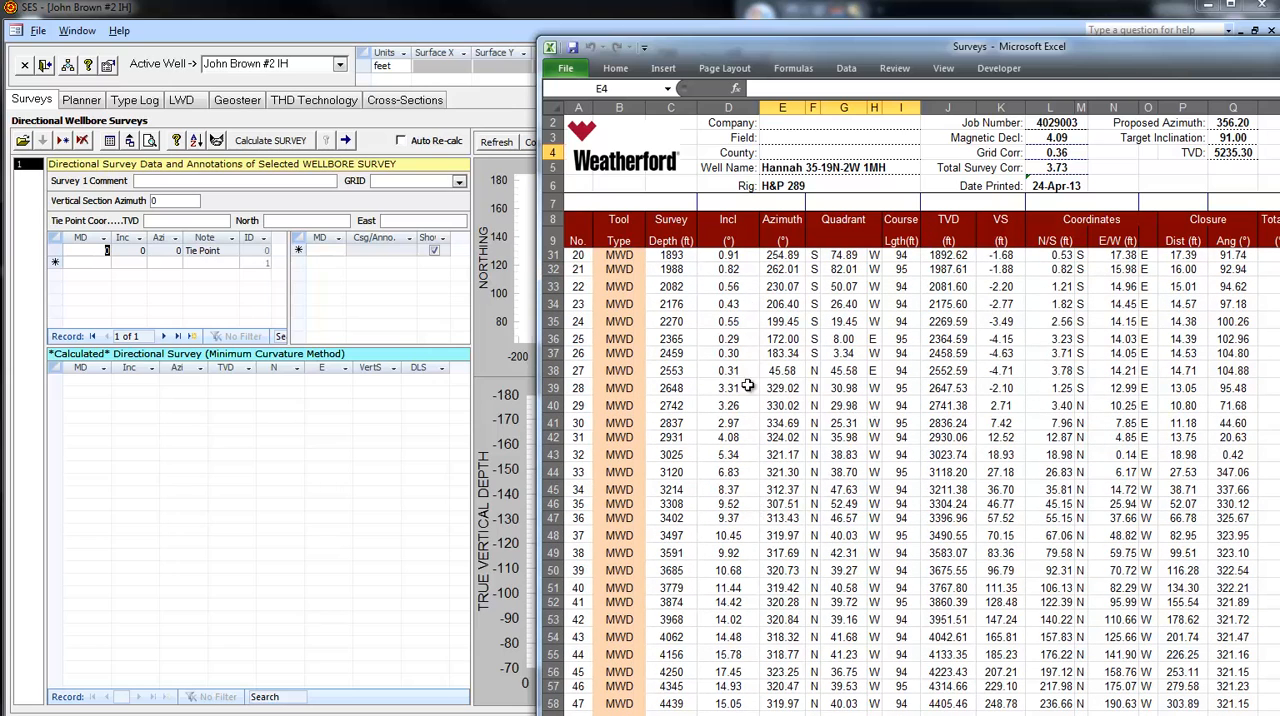
scroll(745, 437, up, 3)
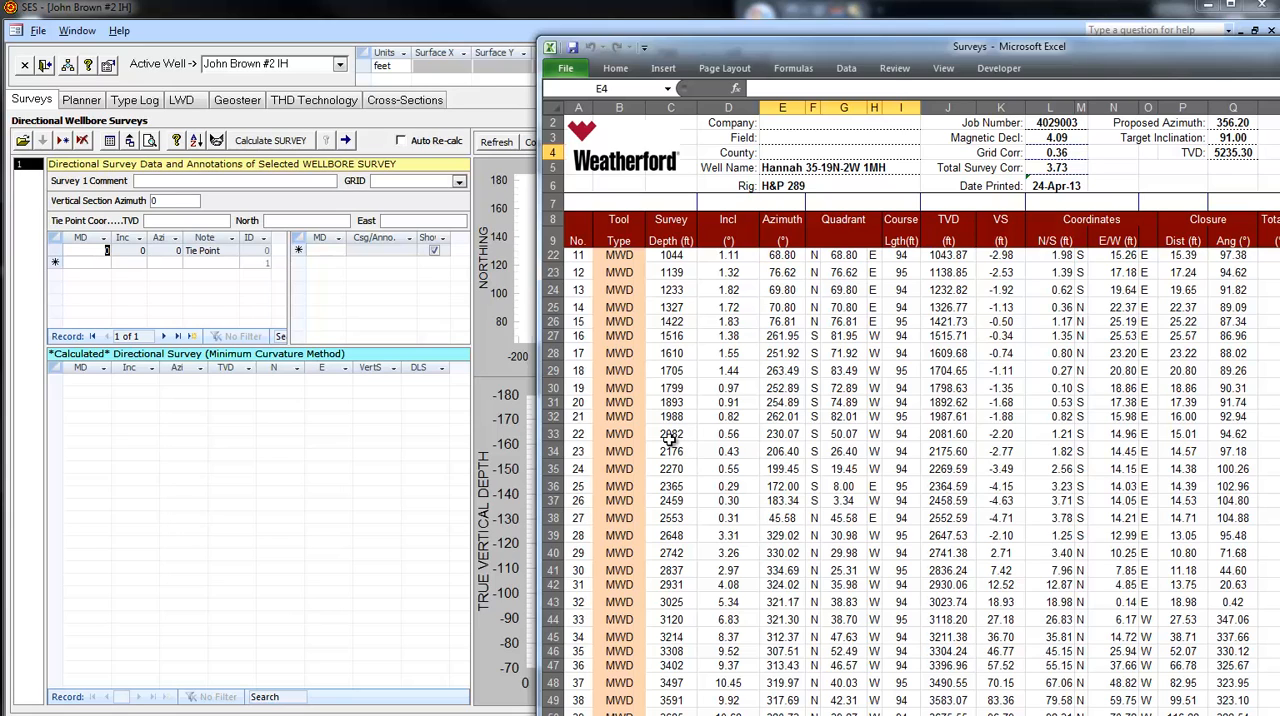
click(97, 248)
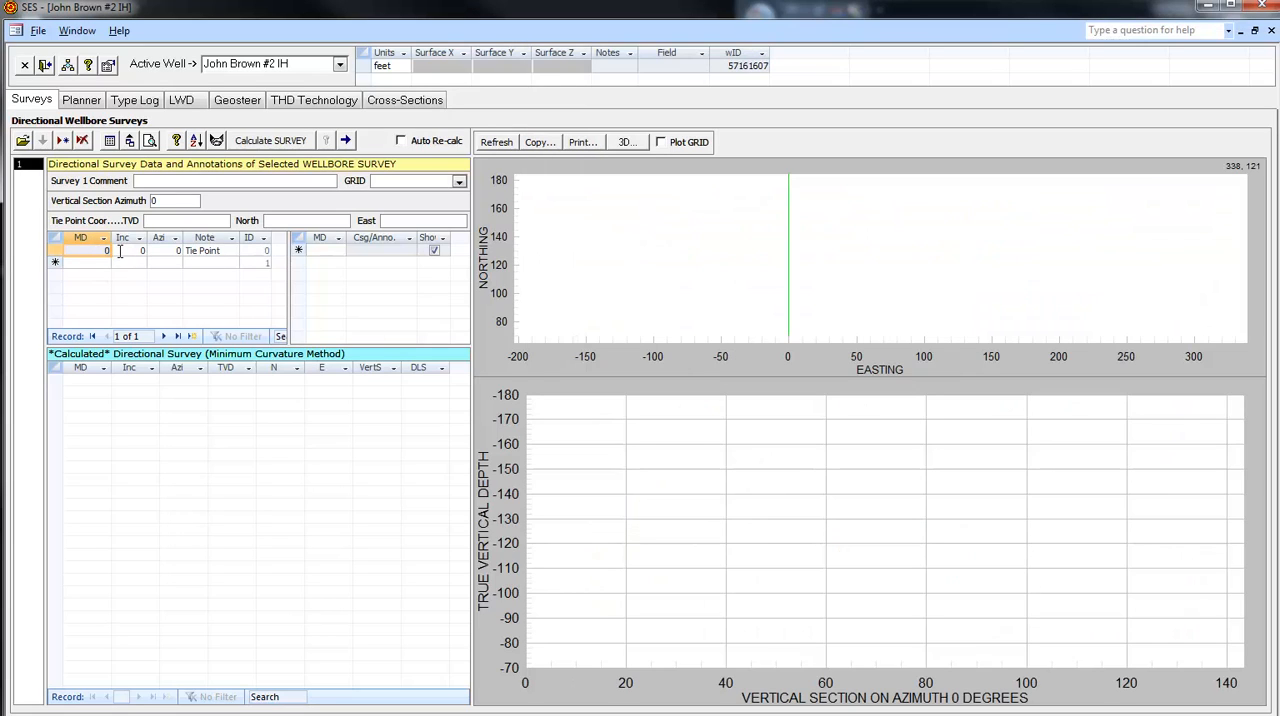
text(208)
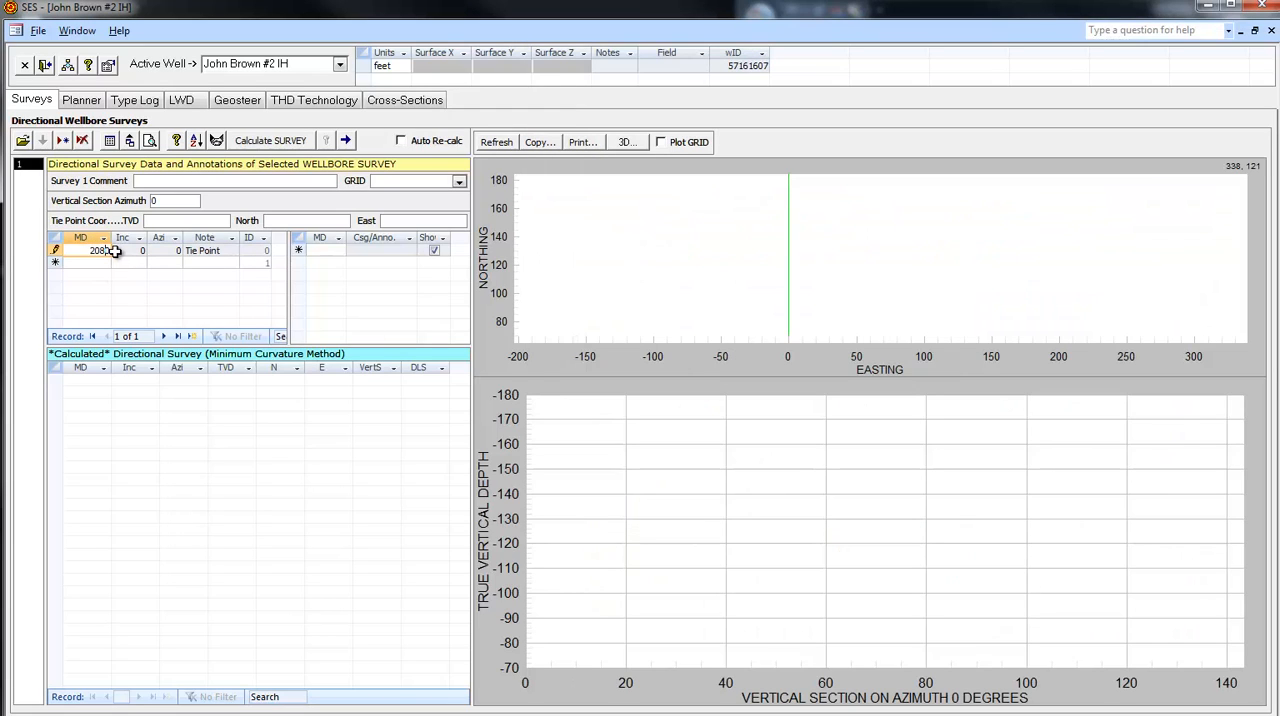
text(2)
- Look up survey 22 in the workbook and set the tie point inclination to 0.56 and azimuth to 230.07 in SES
key(alt+Tab)
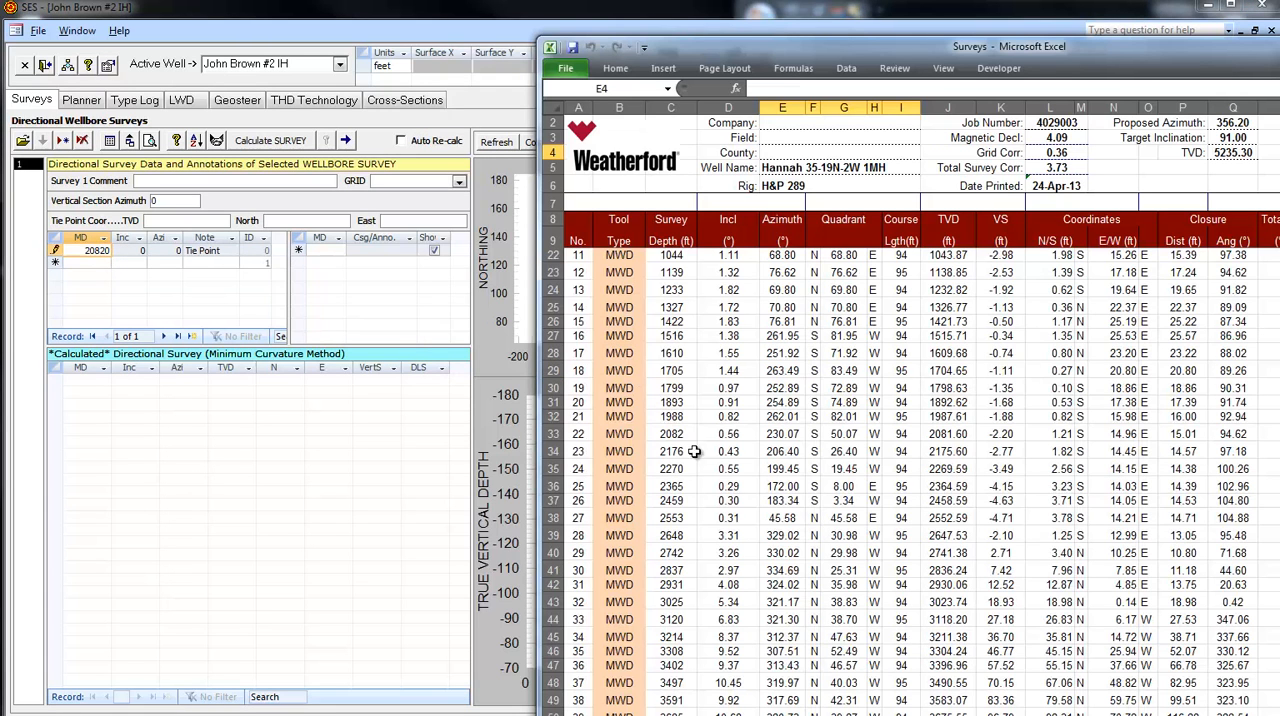
click(132, 251)
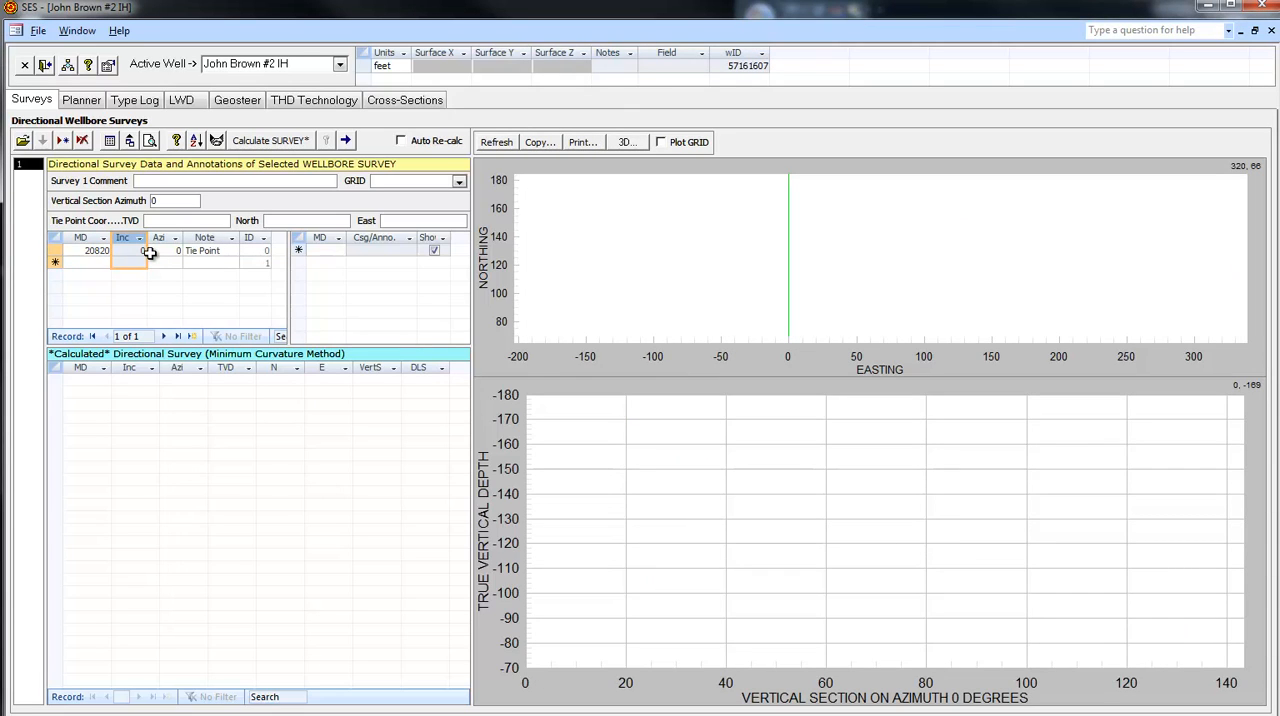
click(140, 250)
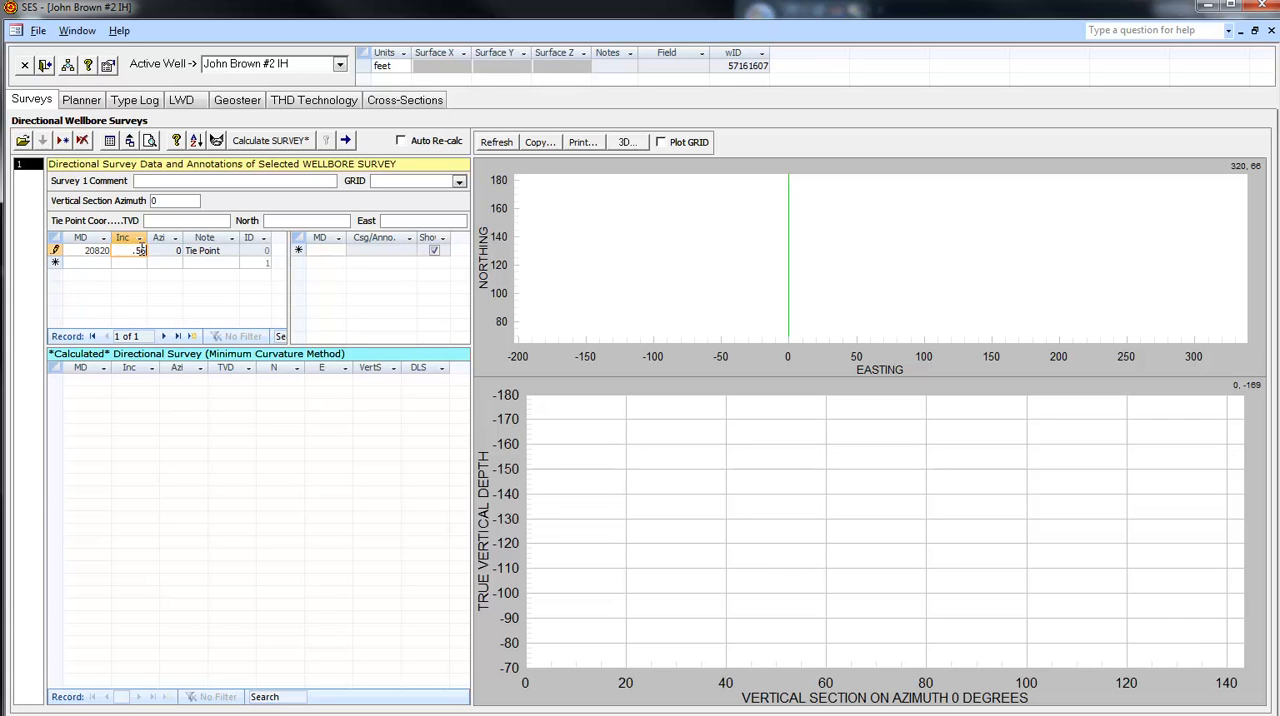
key(alt+Tab)
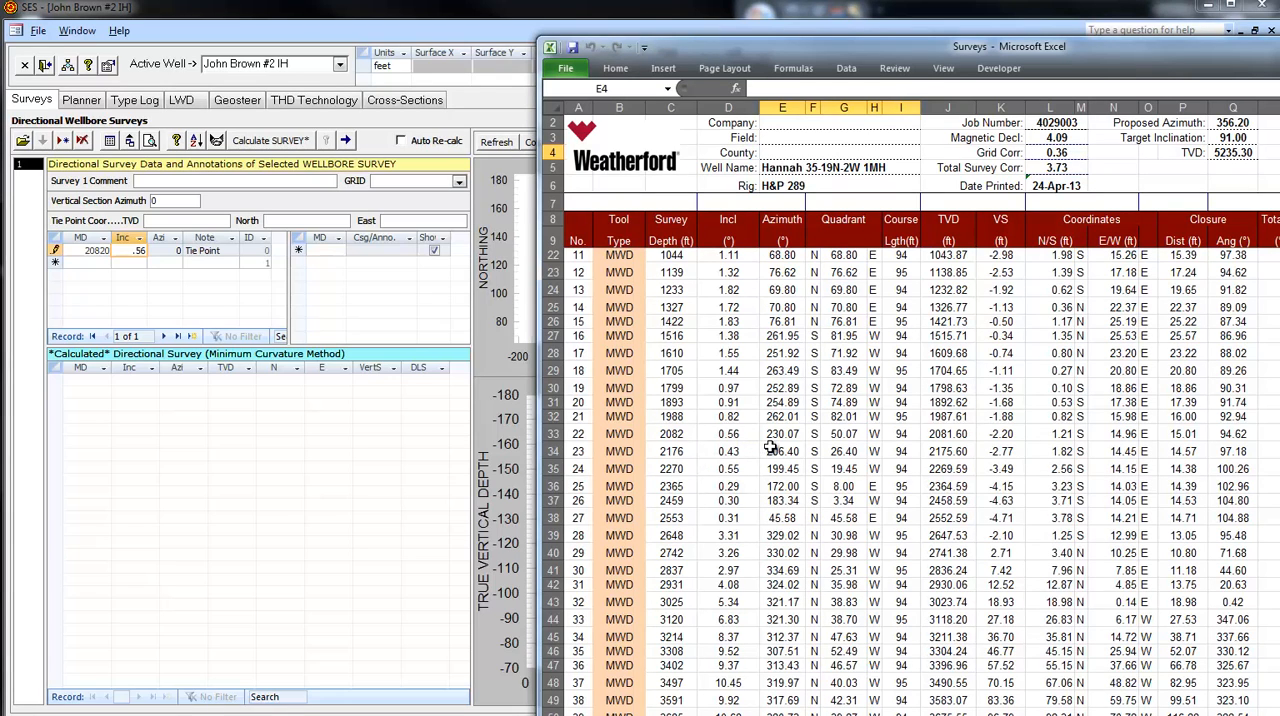
click(170, 252)
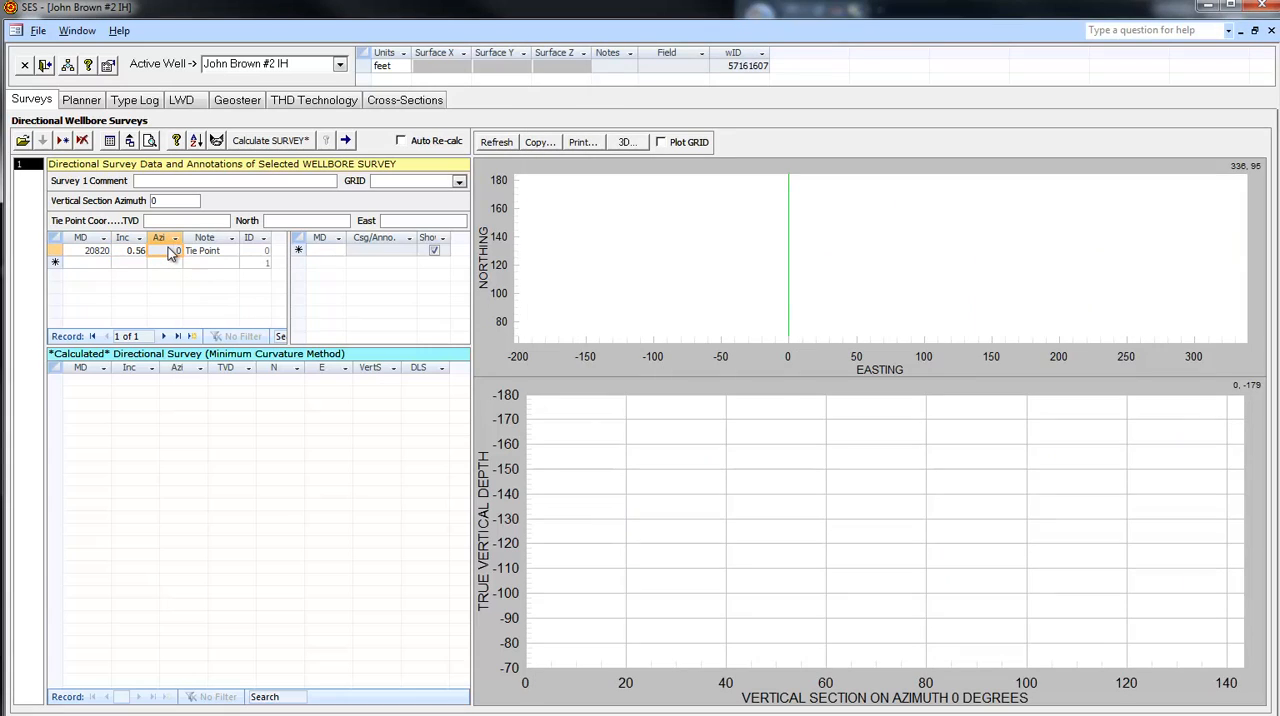
text(123)
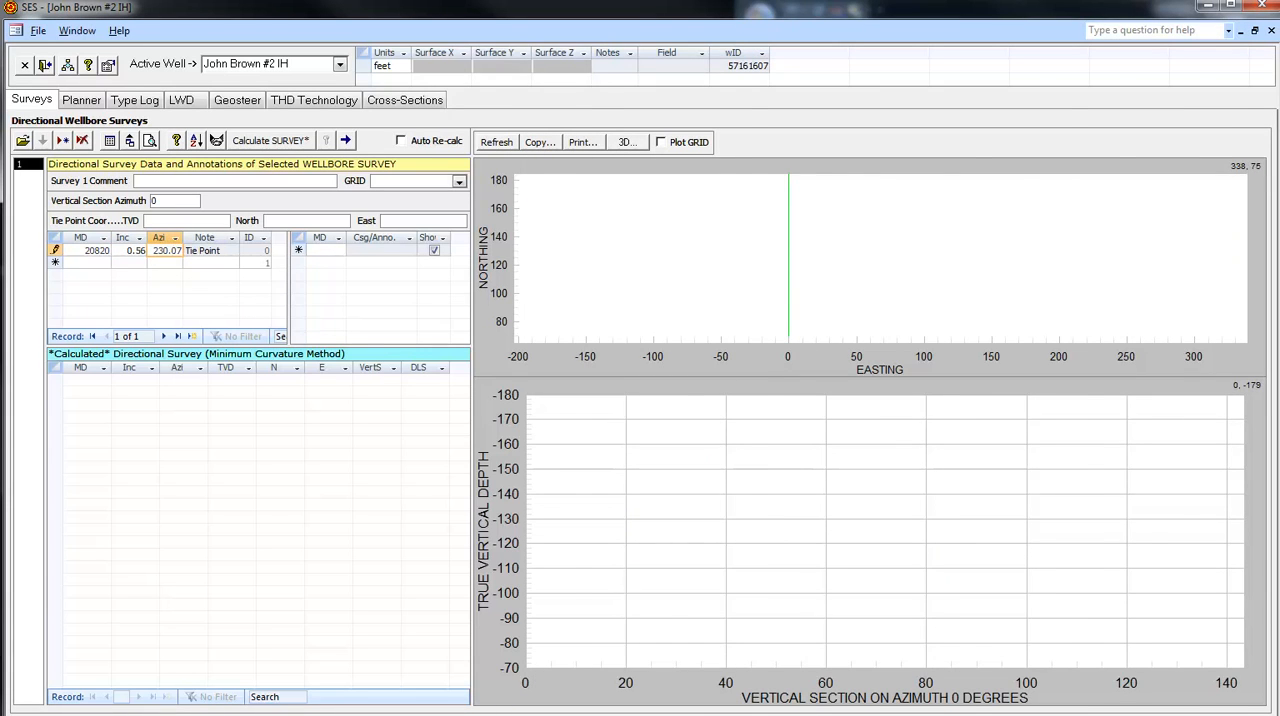
- Check the depth of survey 22 in the workbook and correct the tie point MD to 2082 in SES
click(1279, 340)
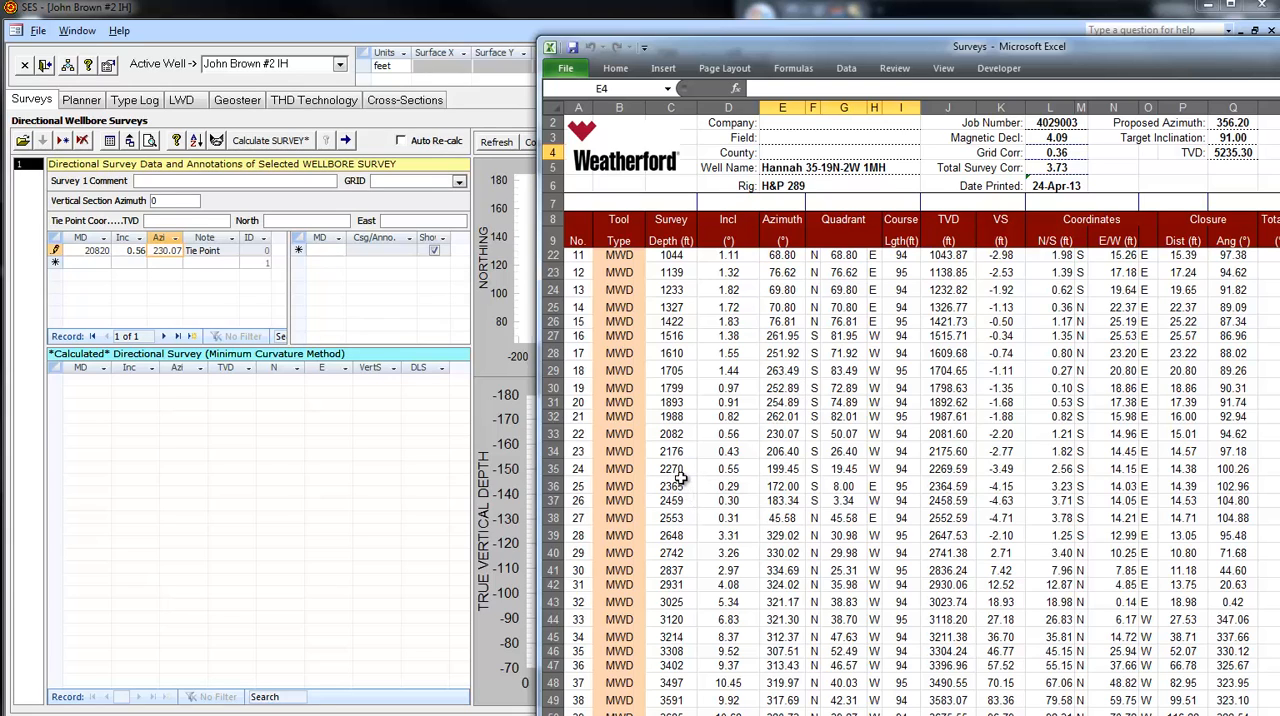
click(110, 250)
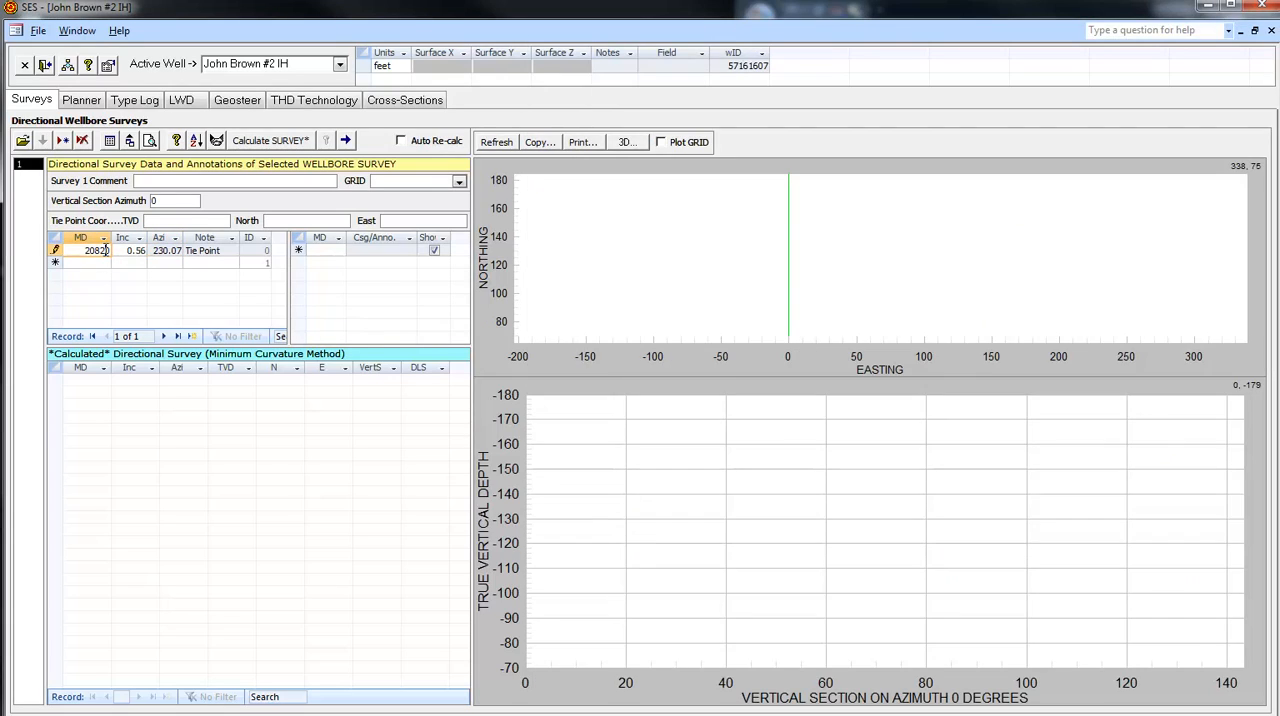
click(1279, 417)
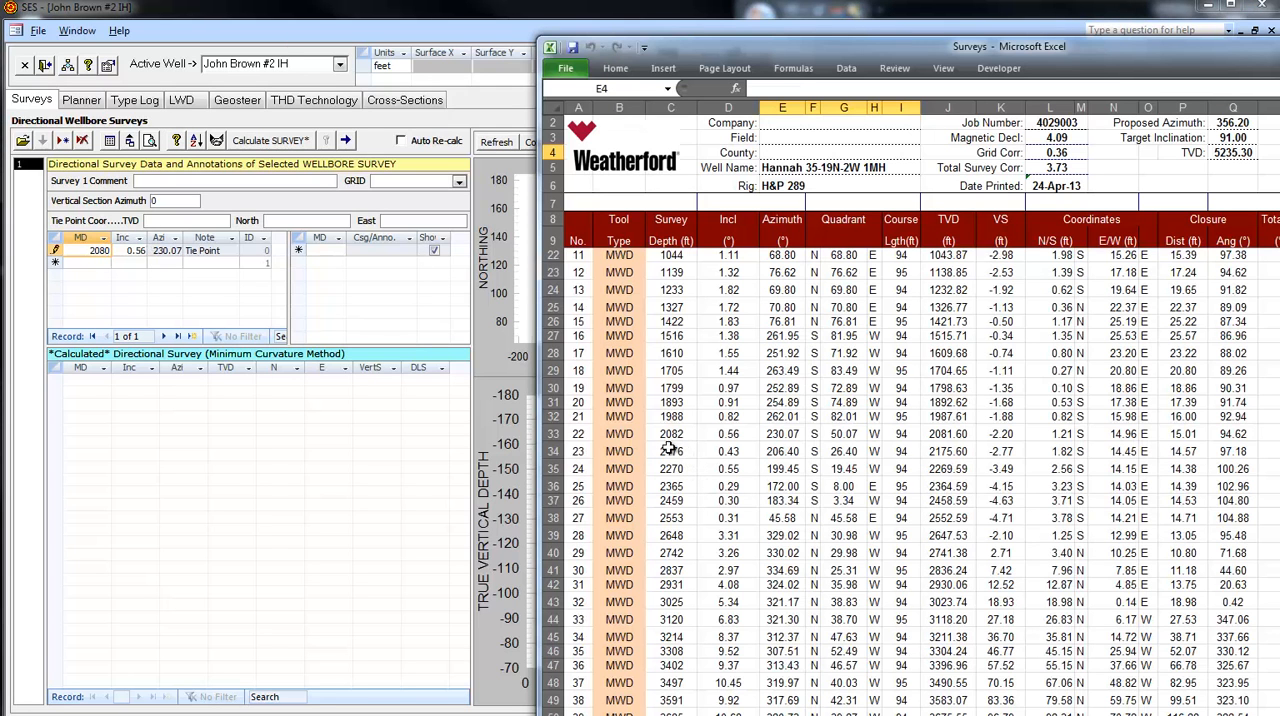
click(107, 251)
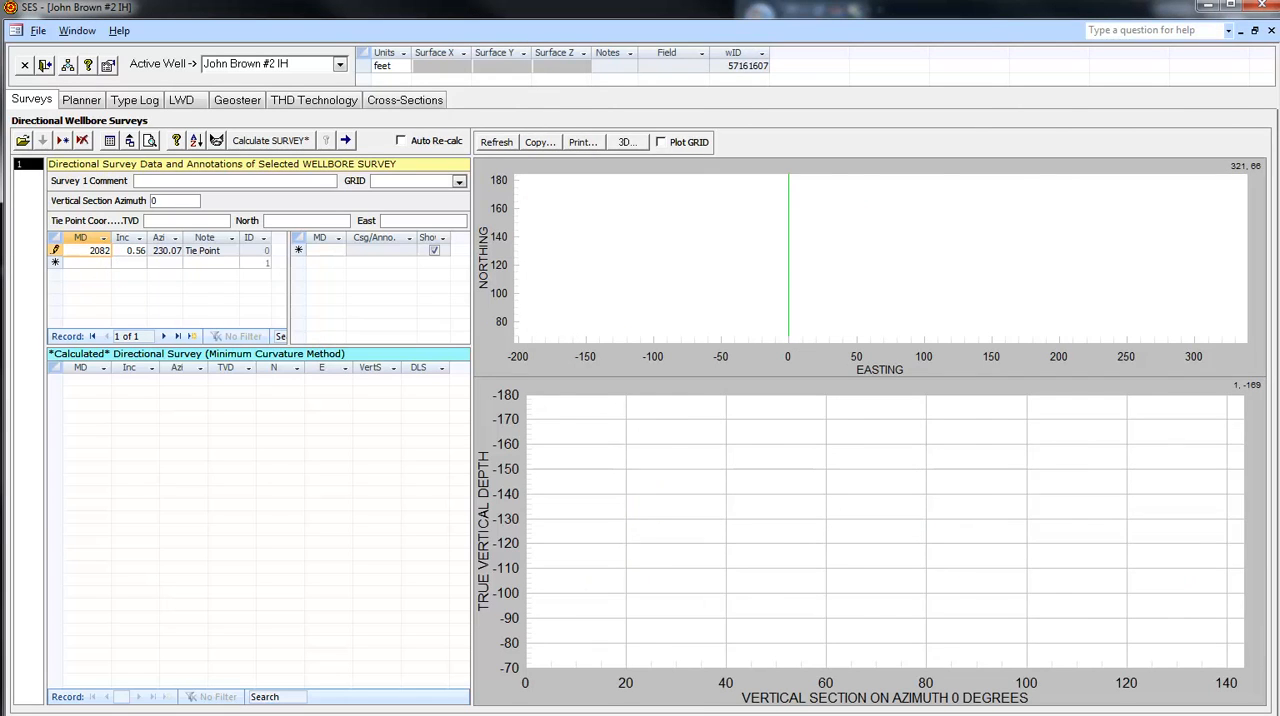
- Look up the coordinates of survey 22 and set the tie point to TVD 2081.6, North 1.21 and East 14.96 in SES
click(1279, 362)
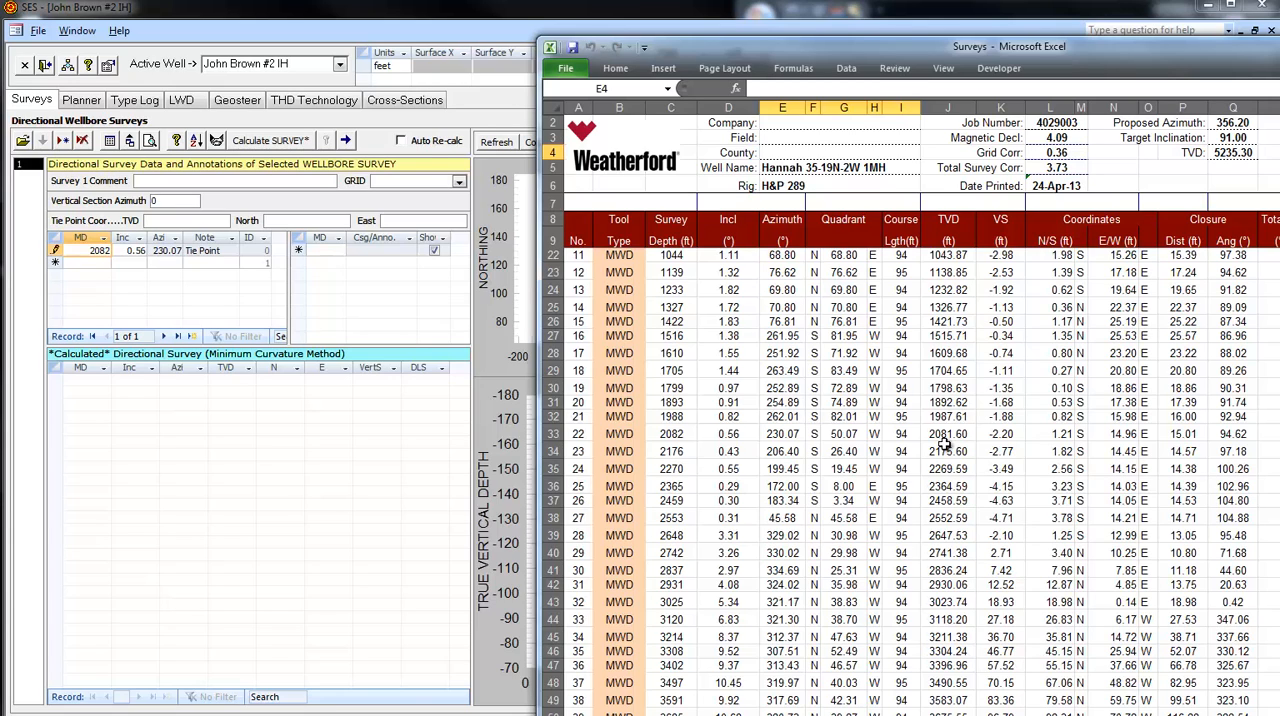
click(166, 221)
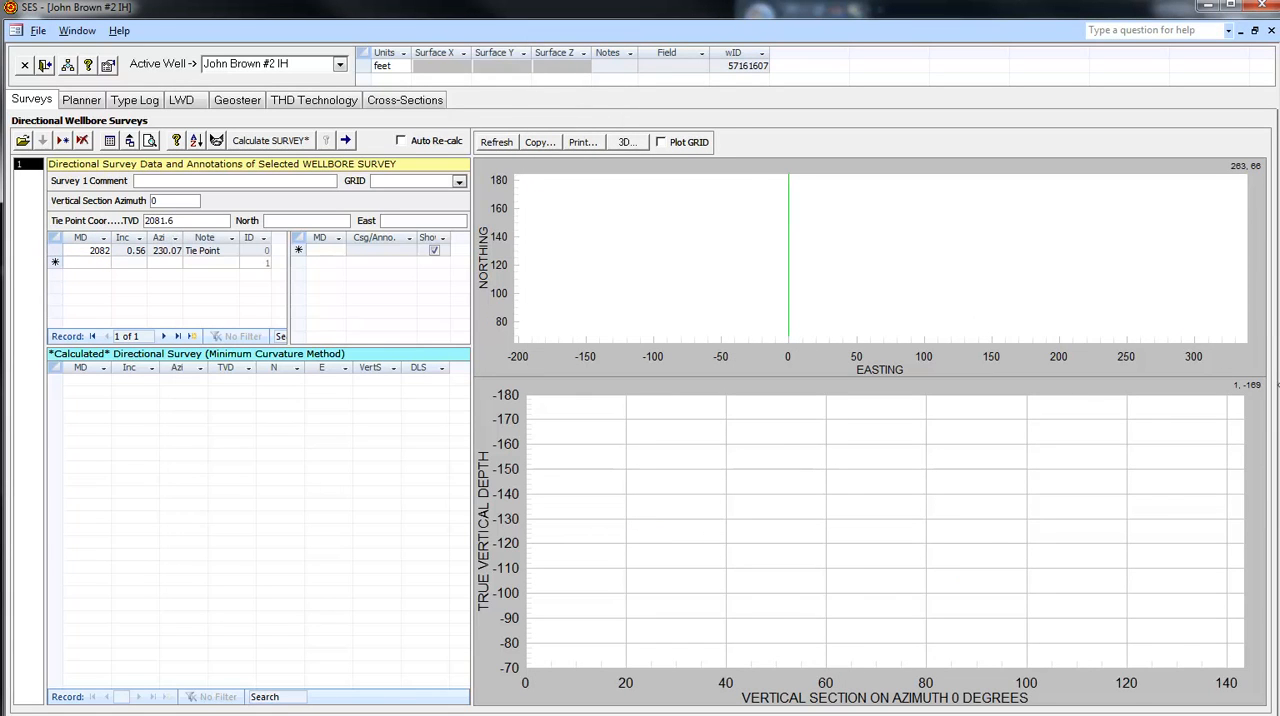
key(alt+Tab)
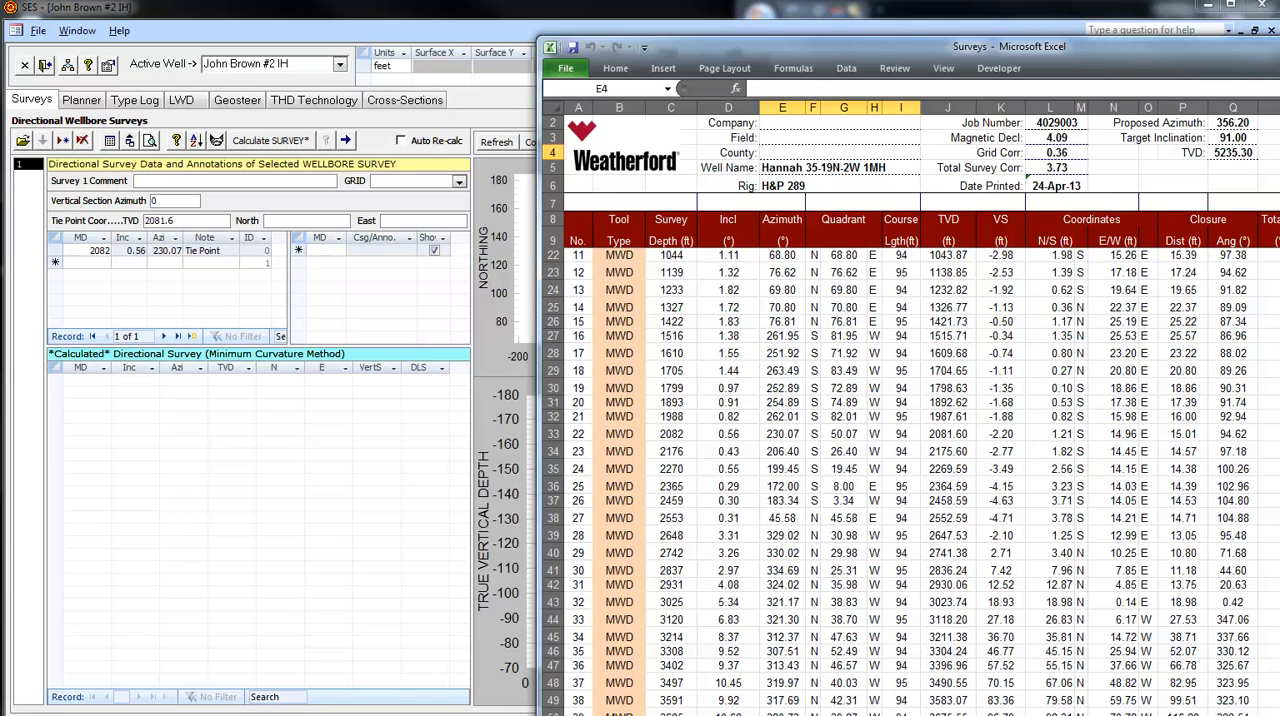
click(319, 220)
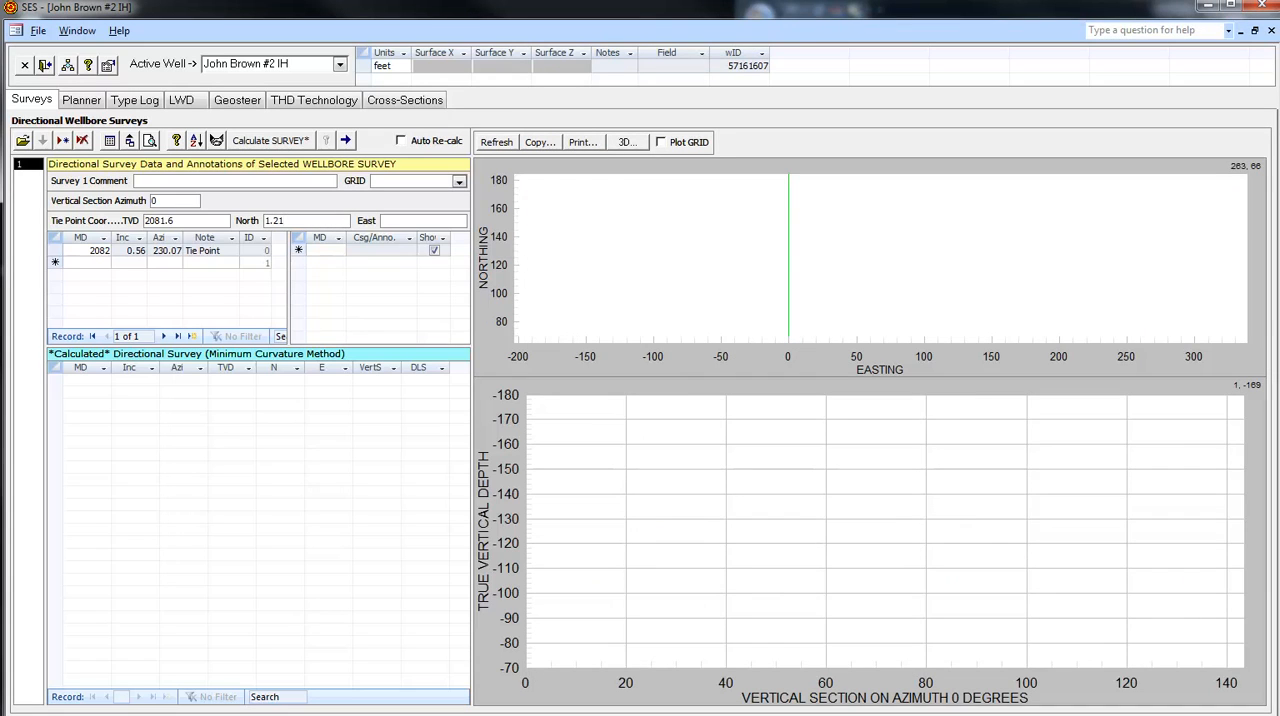
click(1278, 450)
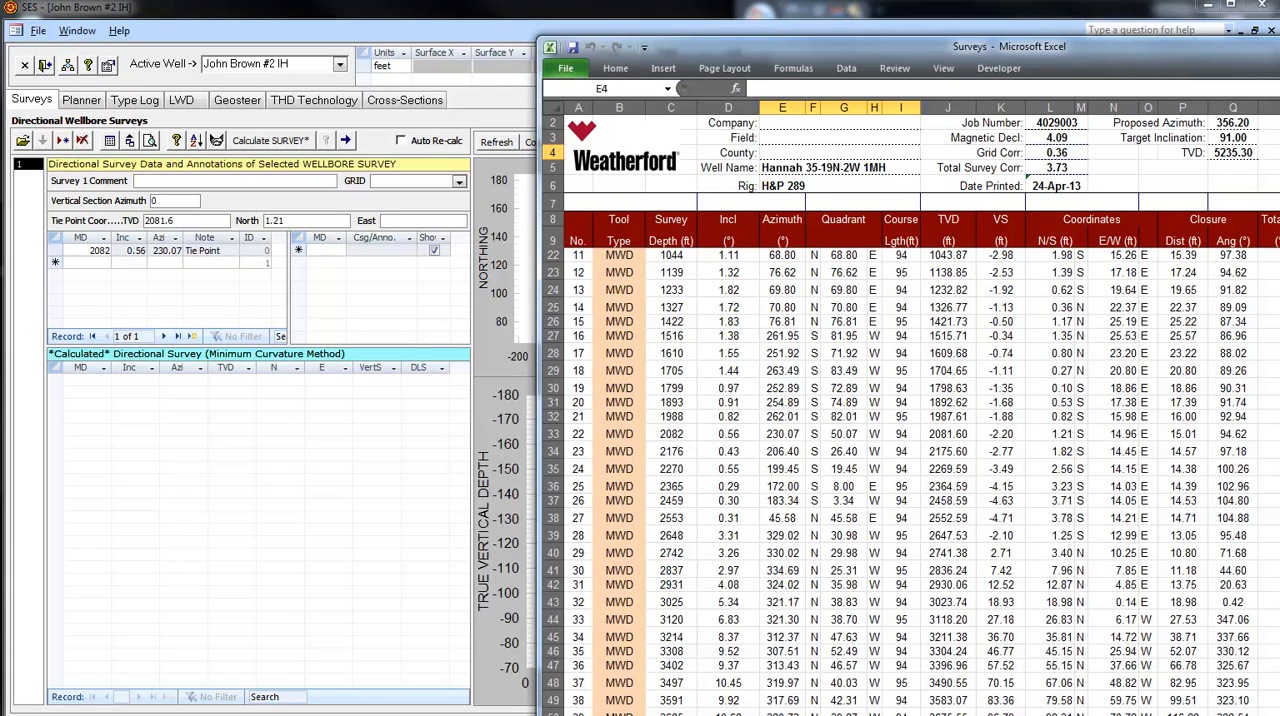
click(423, 222)
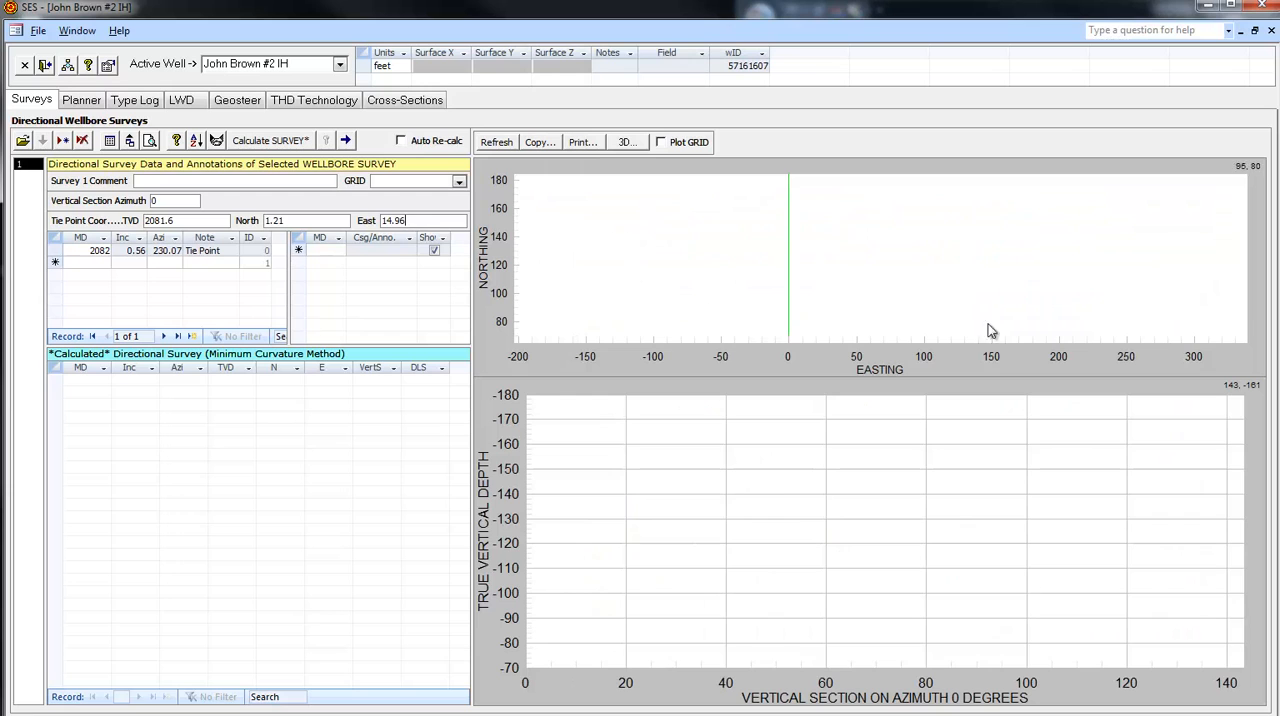
key(alt+Tab)
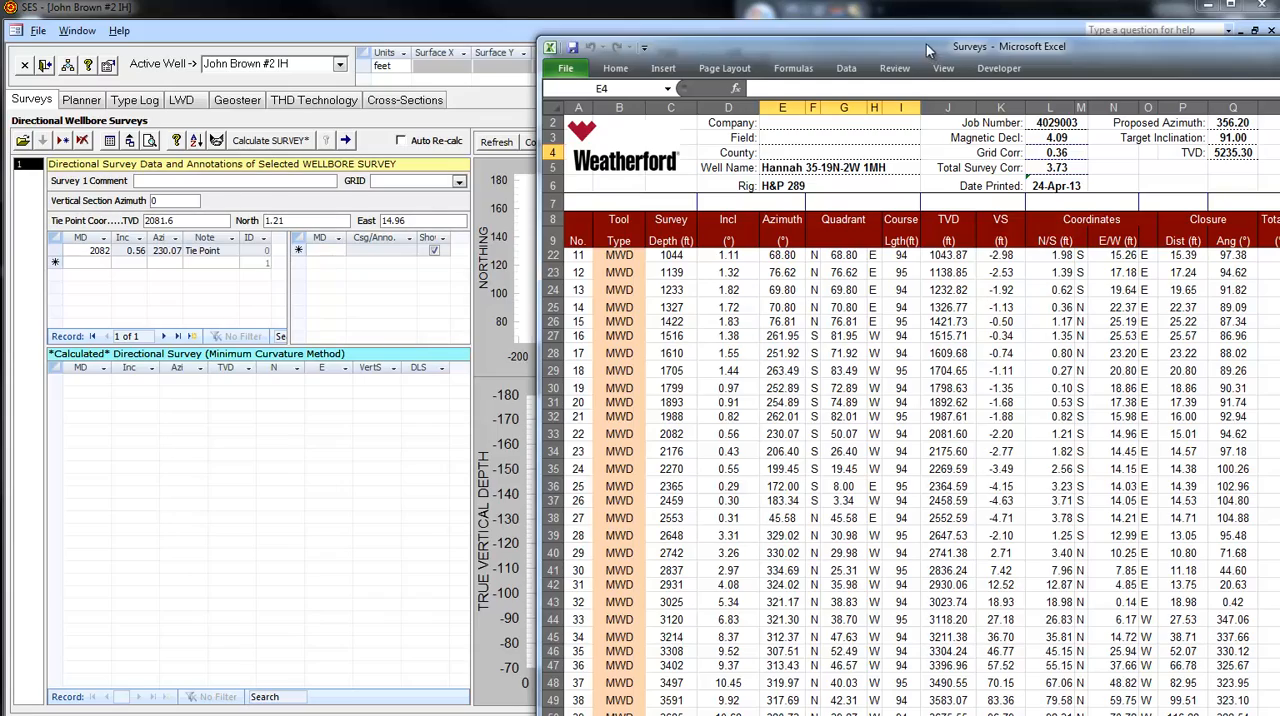
- Copy the survey depth, inclination and azimuth values of surveys 23 through 115 in the Surveys workbook
drag(926, 44, 852, 35)
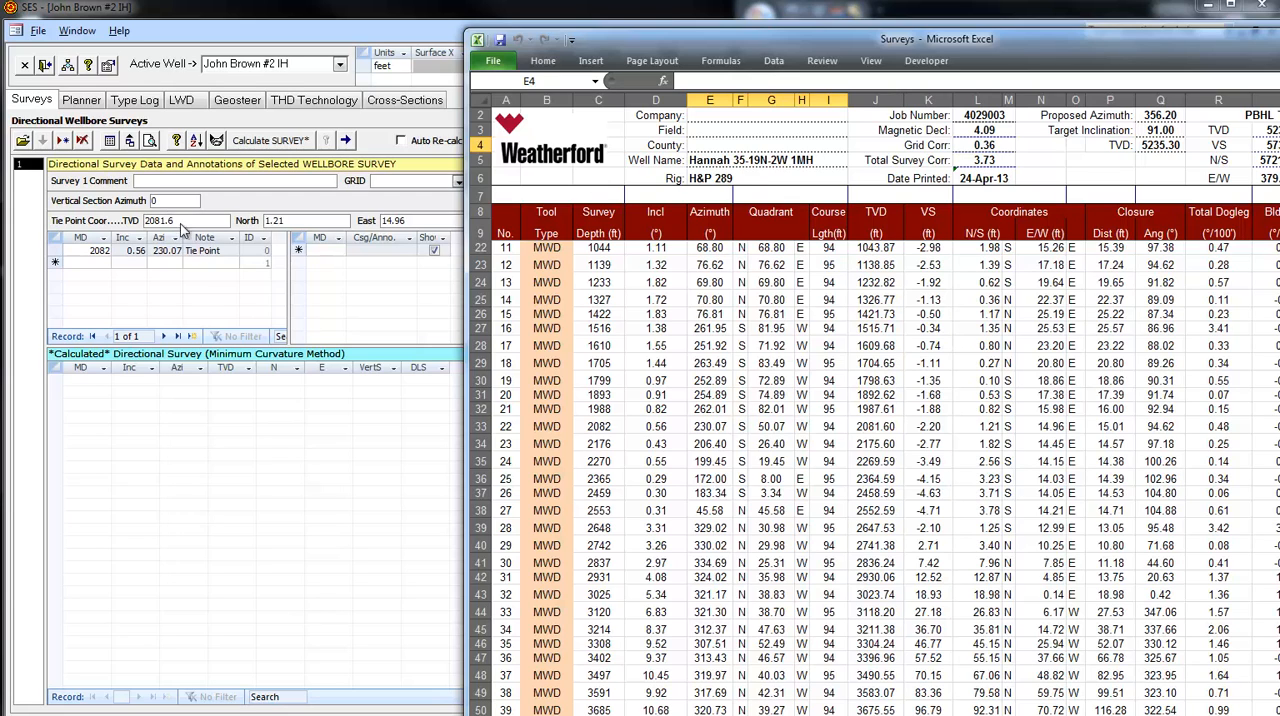
scroll(840, 548, down, 1)
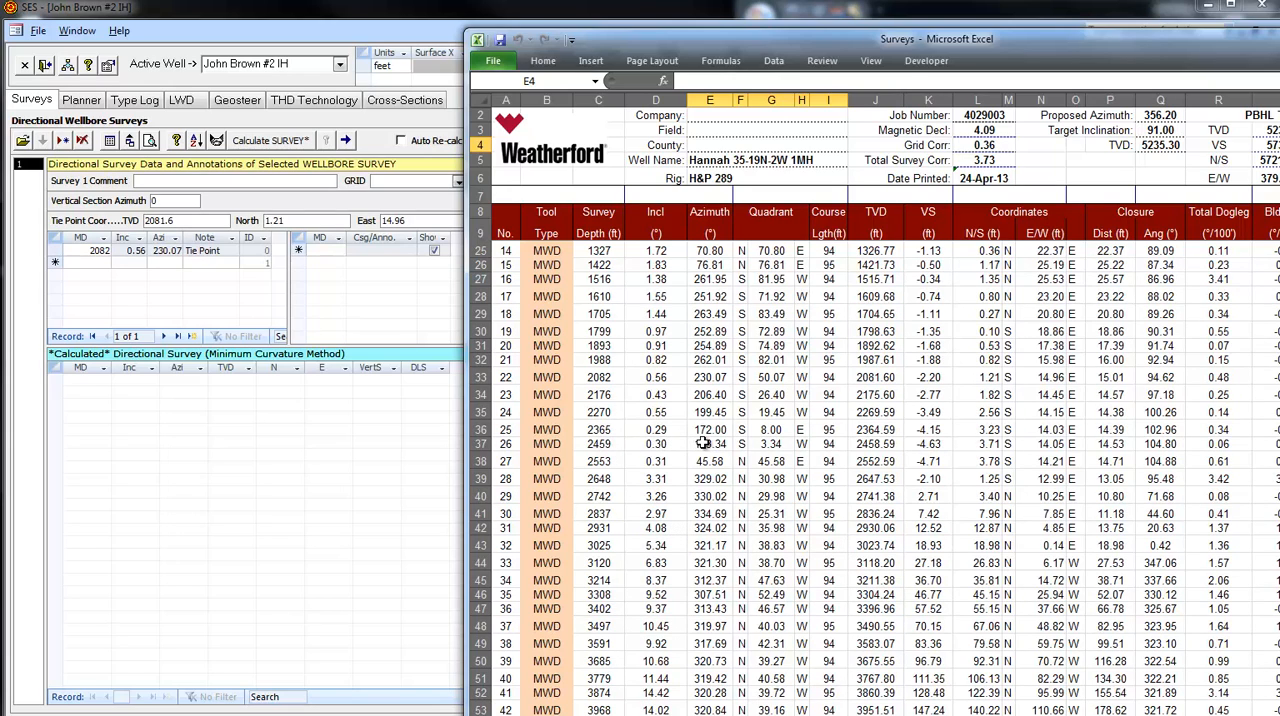
click(598, 395)
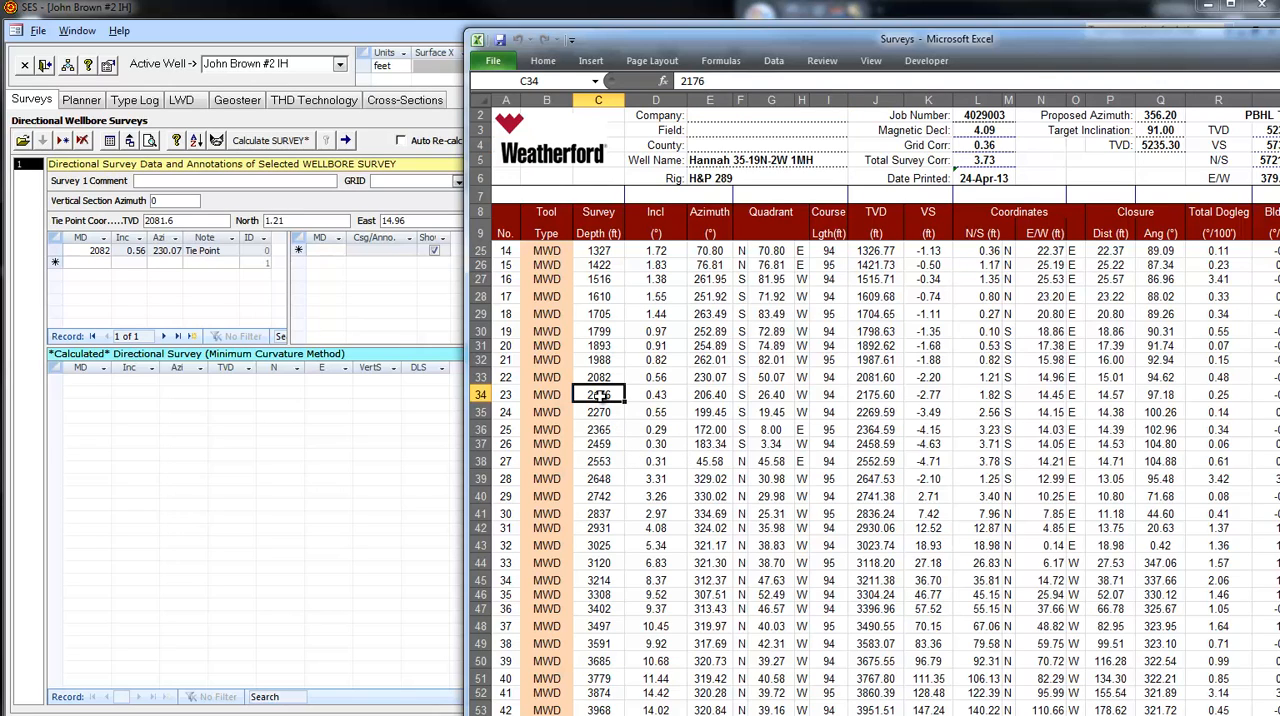
key(shift+Right)
key(shift+Right)
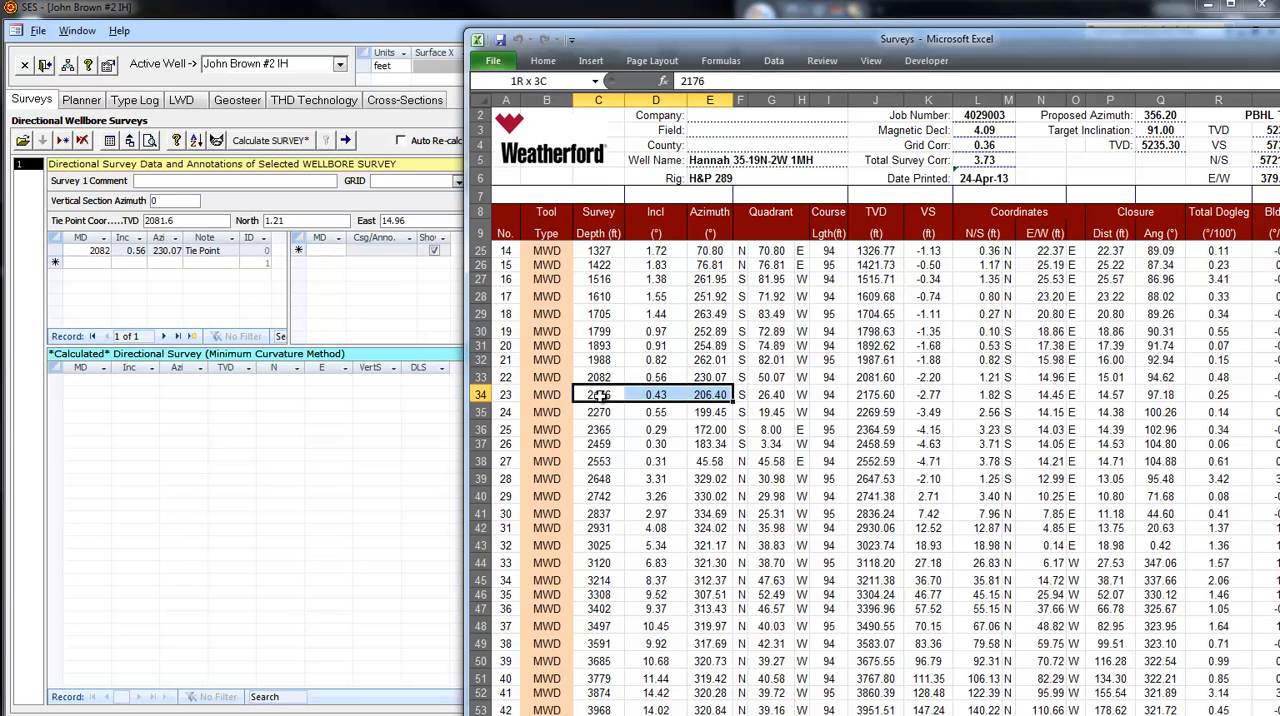
key(shift+Down)
key(shift+Down)
key(shift+Down)
key(shift+Down)
key(shift+Down)
key(shift+Down)
key(shift+Down)
key(shift+Down)
key(shift+Down)
key(shift+Down)
key(shift+Down)
key(shift+Down)
key(shift+Down)
key(shift+Down)
key(shift+Down)
key(shift+Down)
key(shift+Down)
key(shift+Down)
key(shift+Down)
key(shift+Down)
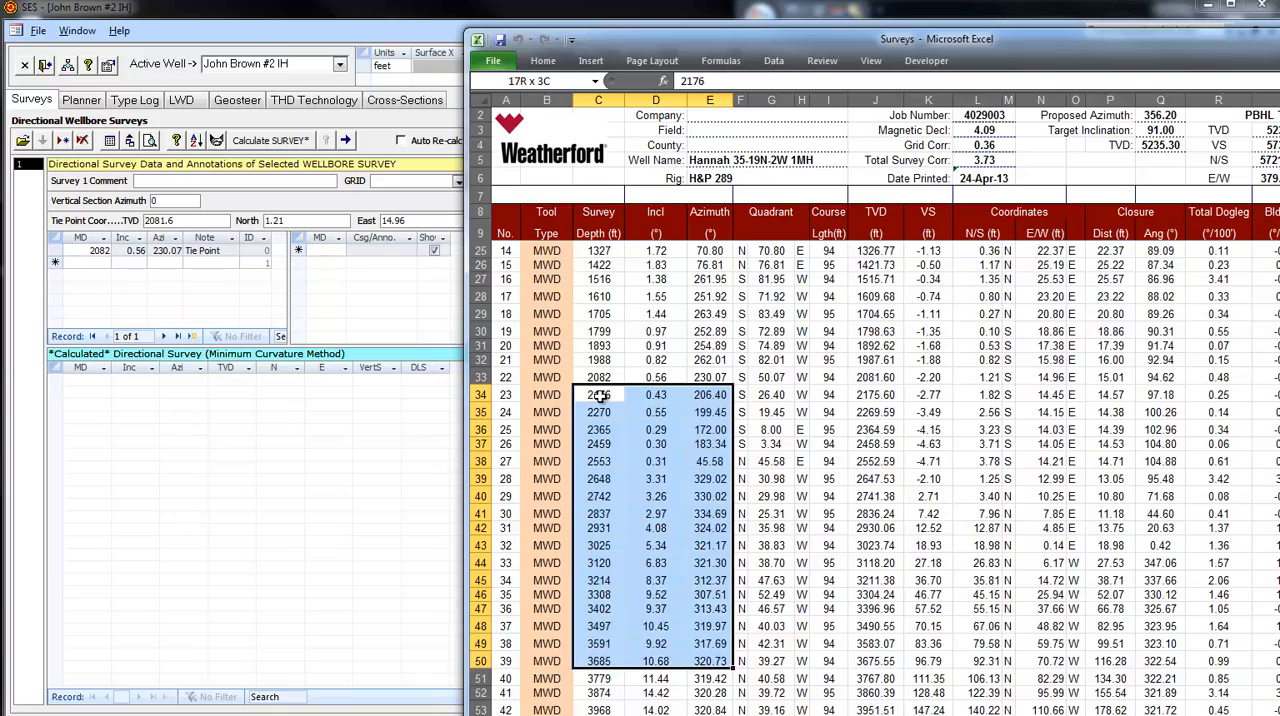
key(shift+Down)
key(shift+Down)
key(shift+Down)
key(shift+Down)
key(shift+Down)
key(shift+Down)
key(shift+Down)
key(shift+Down)
key(shift+Down)
key(shift+Down)
key(shift+Down)
key(shift+Down)
key(shift+Down)
key(shift+Down)
key(shift+Down)
key(shift+Down)
key(shift+Down)
key(shift+Down)
key(shift+Down)
key(shift+Down)
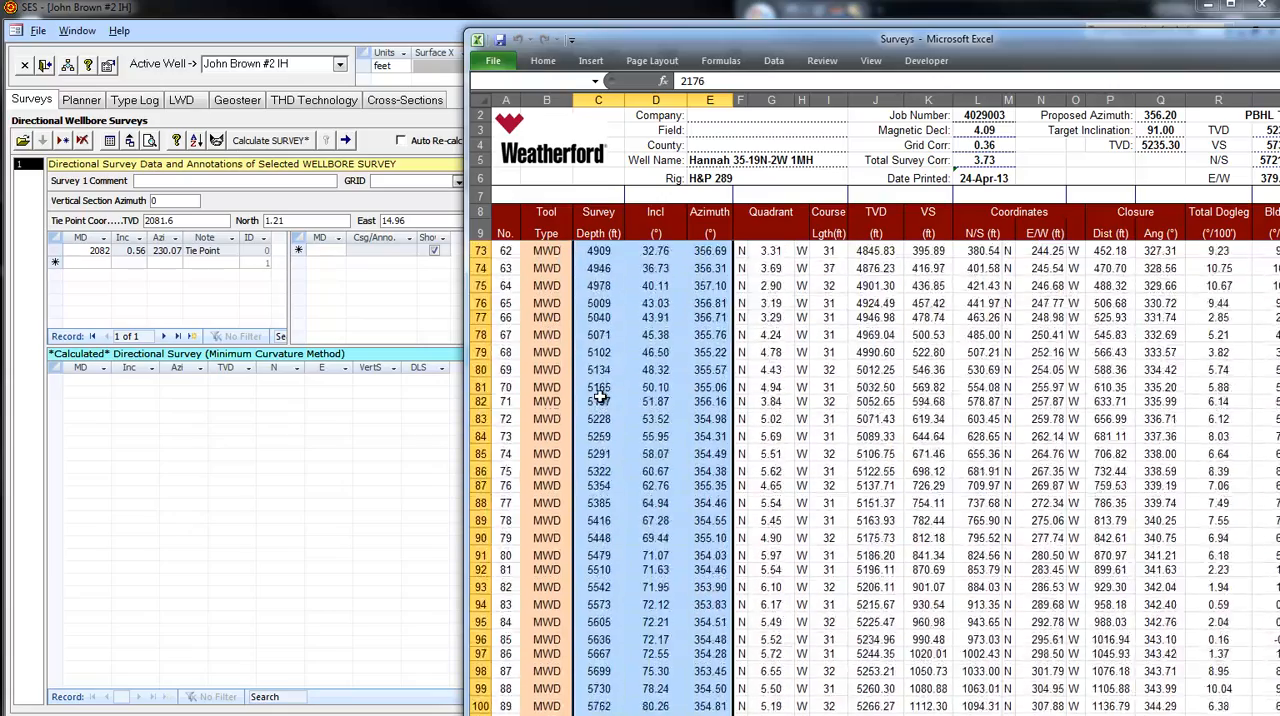
key(shift+Down)
key(shift+Down)
key(shift+Down)
key(shift+Down)
key(shift+Down)
key(shift+Down)
key(shift+Down)
key(shift+Down)
key(shift+Down)
key(shift+Down)
key(shift+Down)
key(shift+Down)
key(shift+Down)
key(shift+Down)
key(shift+Down)
key(shift+Down)
key(shift+Down)
key(shift+Down)
key(shift+Down)
key(shift+Down)
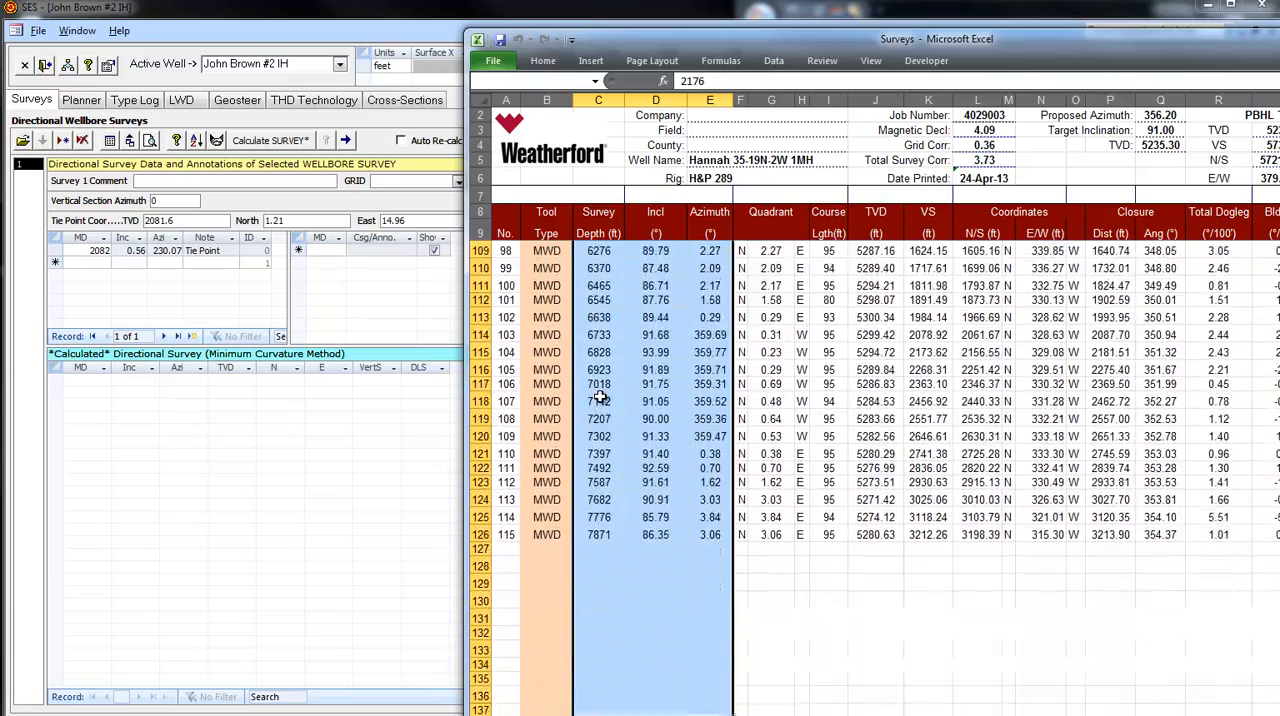
key(shift+Up)
key(shift+Up)
key(shift+Up)
key(shift+Up)
key(shift+Up)
key(shift+Up)
key(shift+Up)
key(shift+Up)
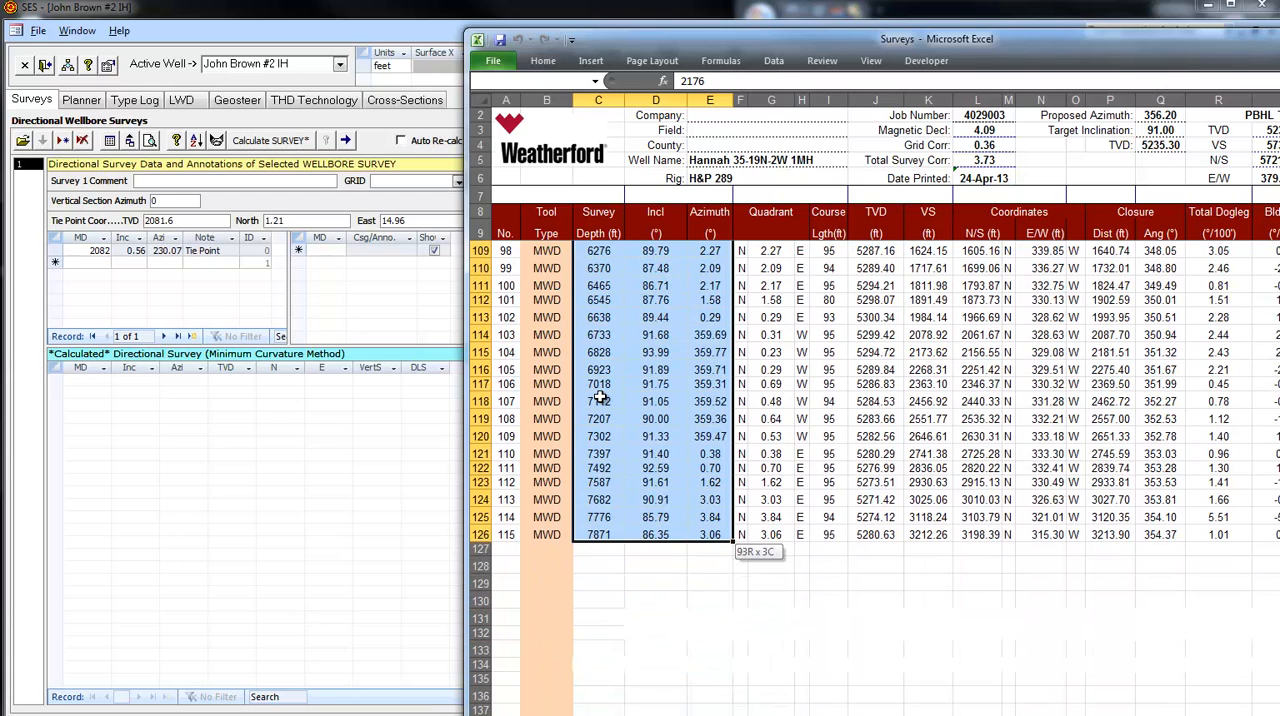
key(ctrl+c)
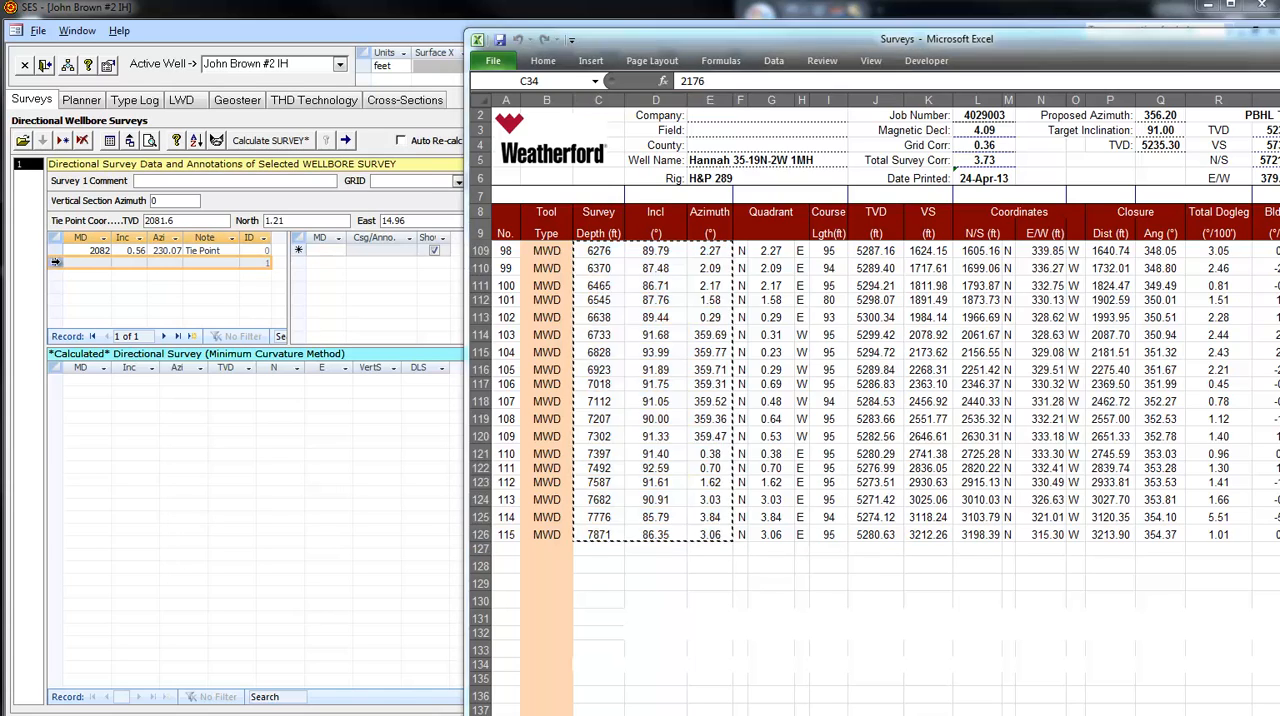
- Paste the copied surveys below the tie point in the SES directional survey table and calculate the survey
click(55, 263)
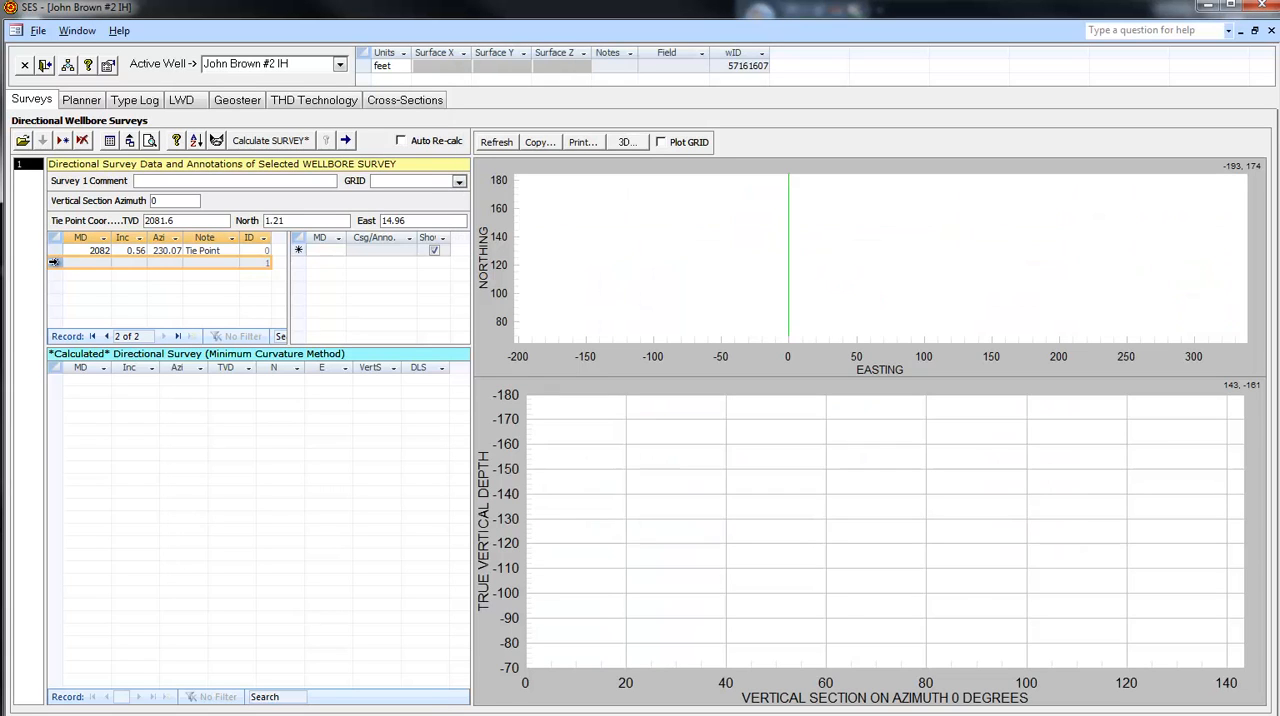
right_click(55, 262)
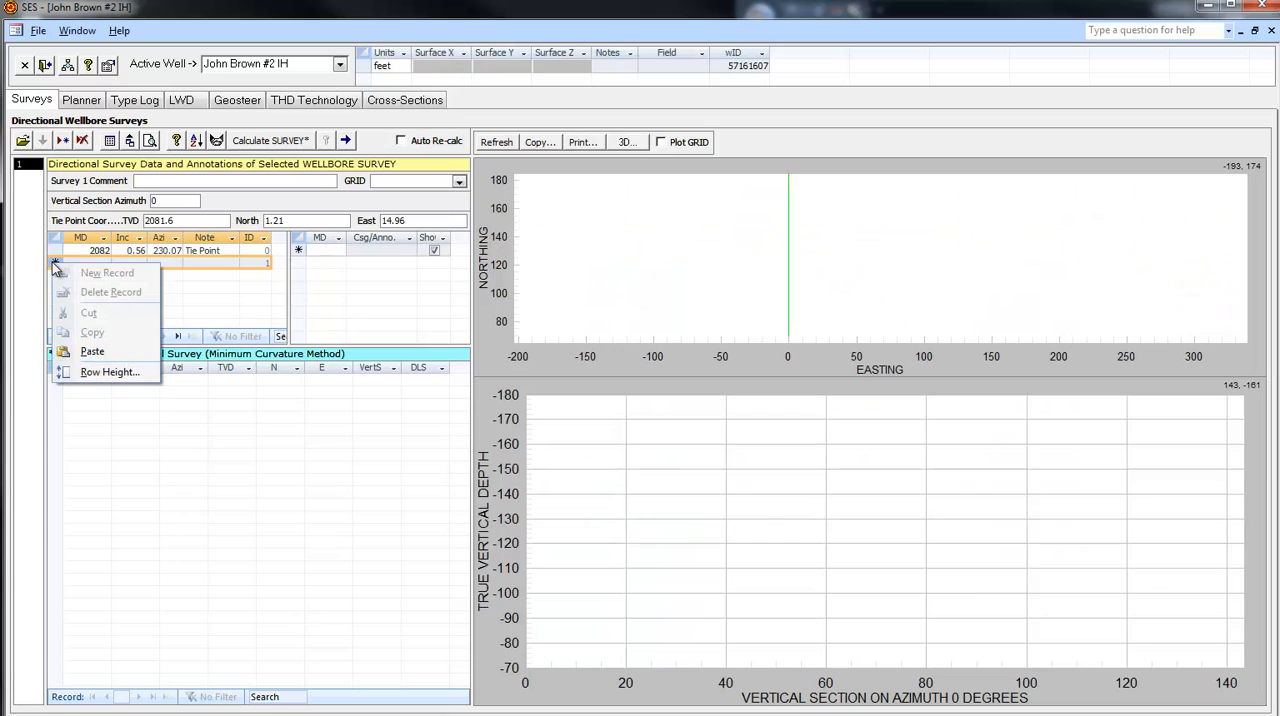
click(70, 348)
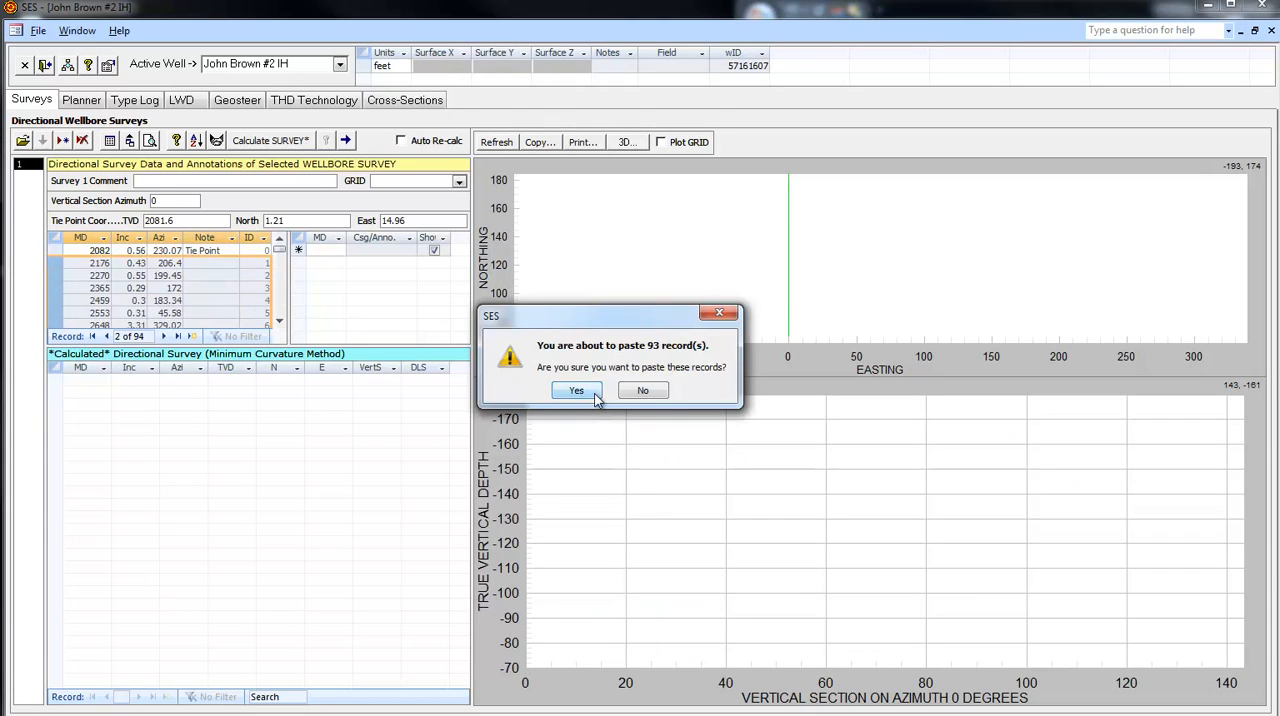
click(577, 391)
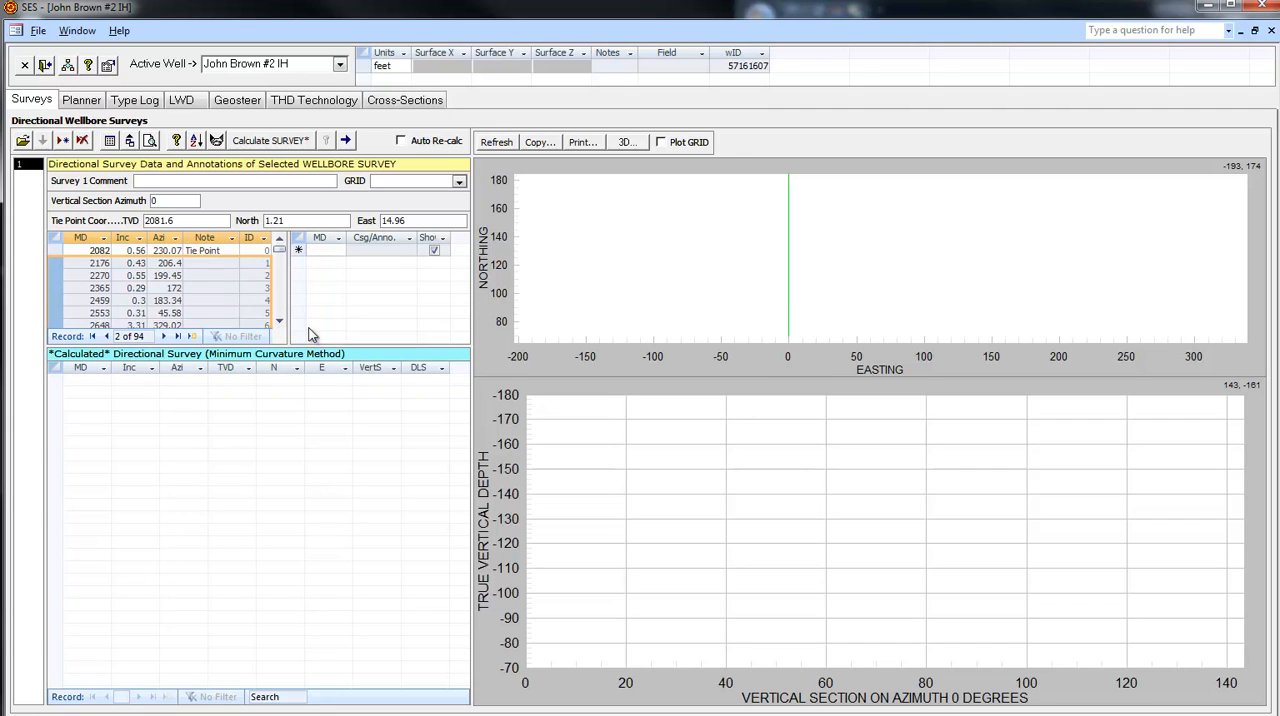
click(266, 142)
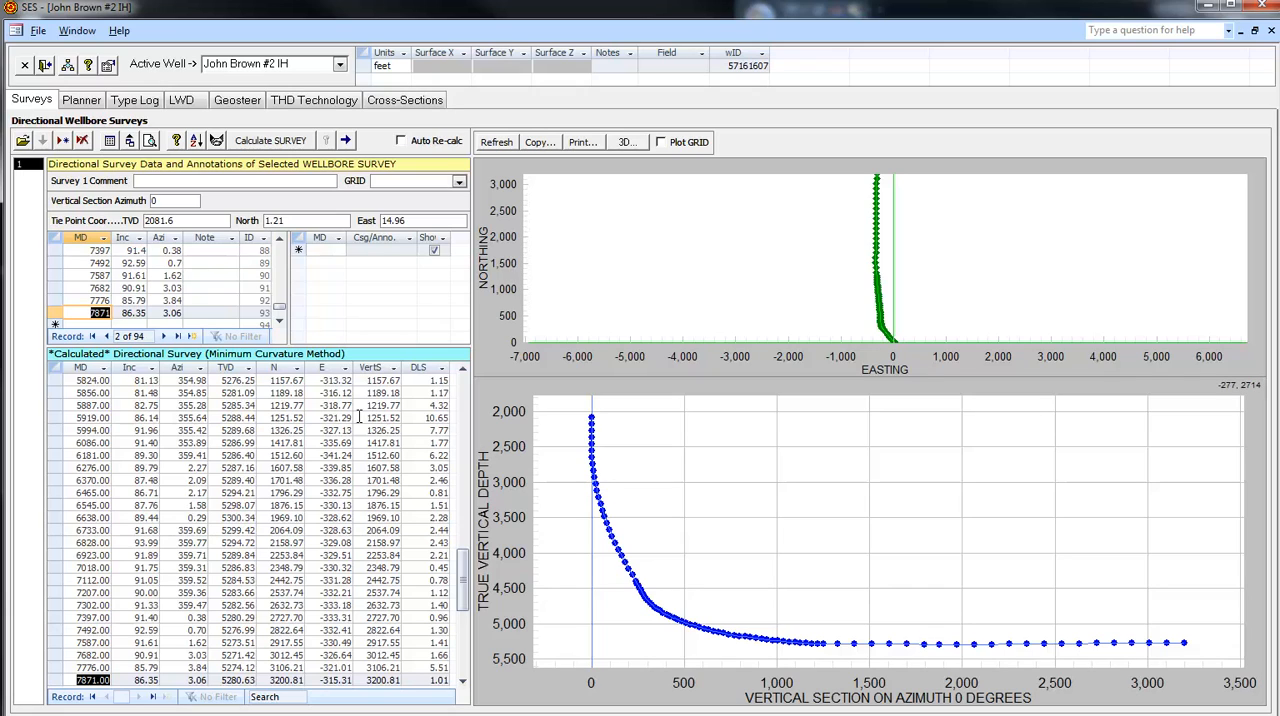
click(280, 322)
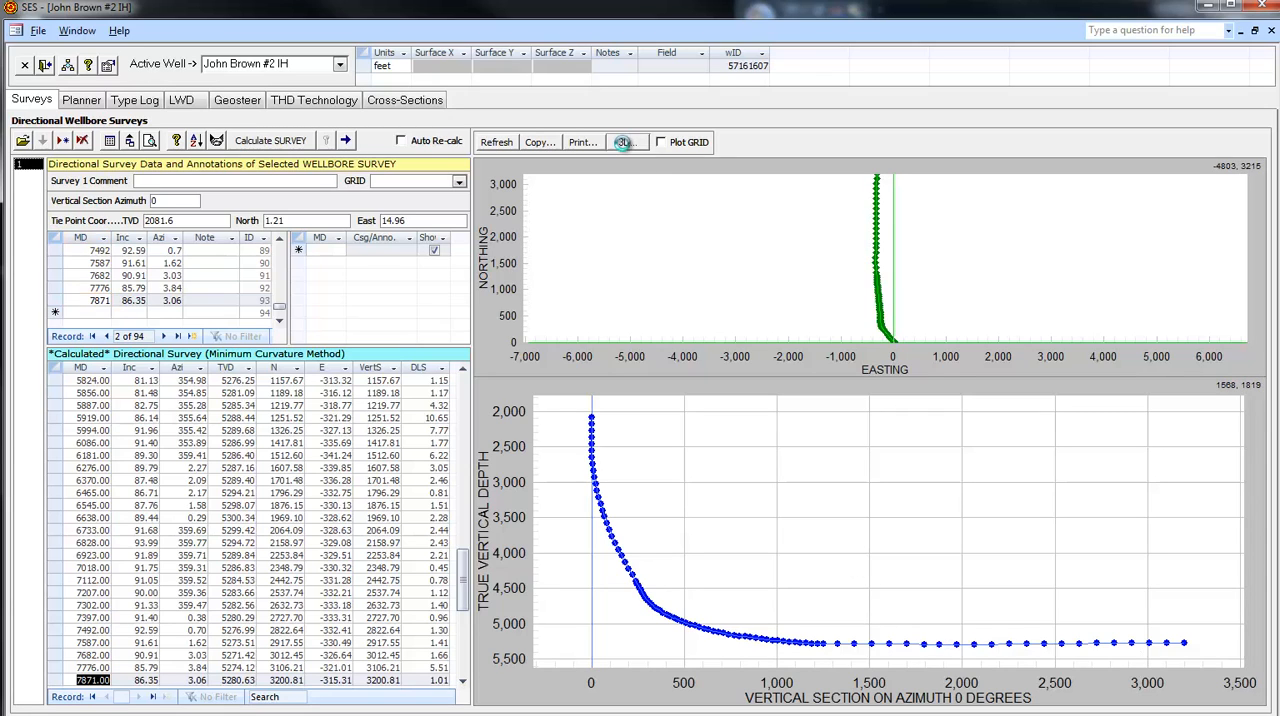
- Open the 3D plot of the calculated wellbore and rotate it to examine the well path
click(626, 142)
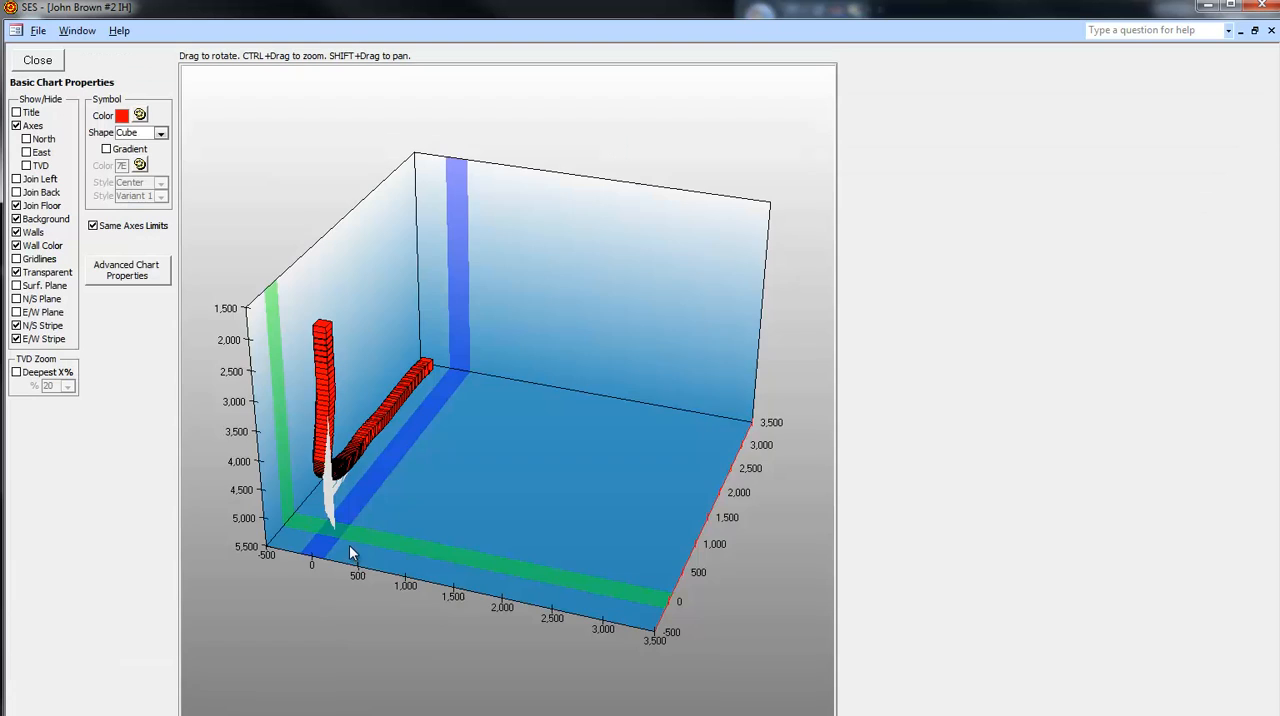
mouse_move(318, 526)
mouse_down()
mouse_move(263, 489)
mouse_move(263, 519)
mouse_move(306, 511)
mouse_up()
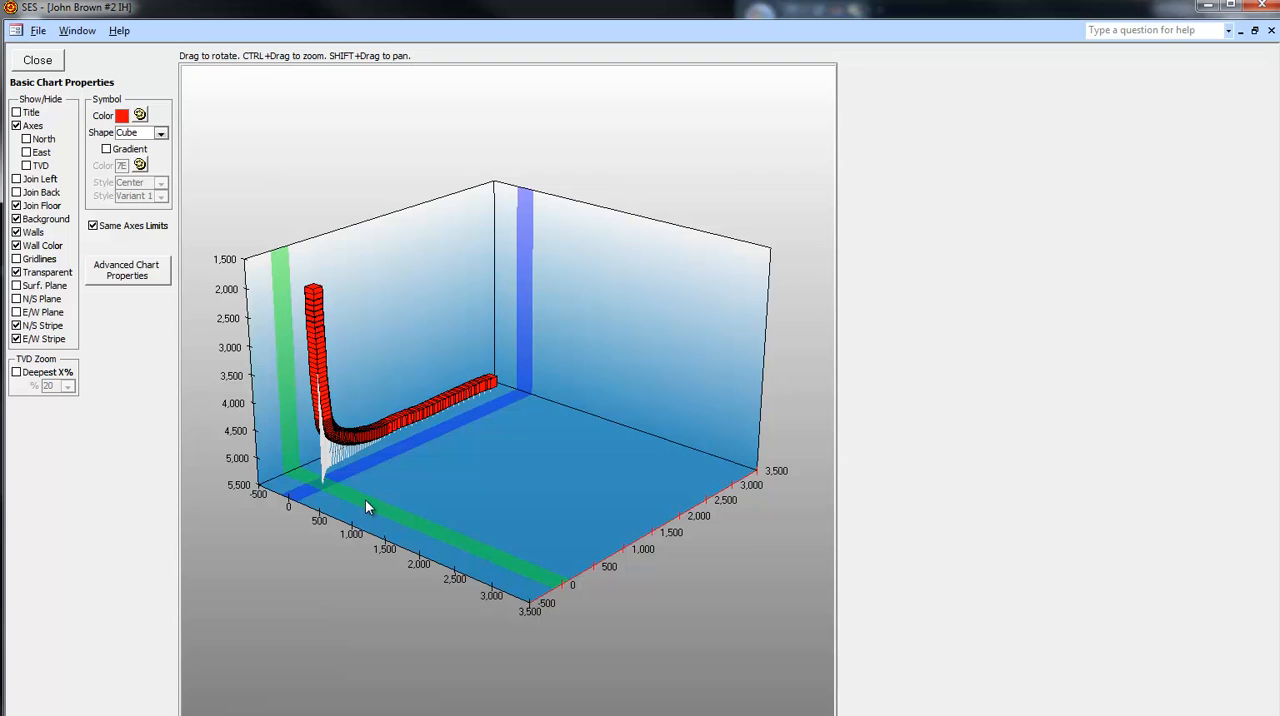